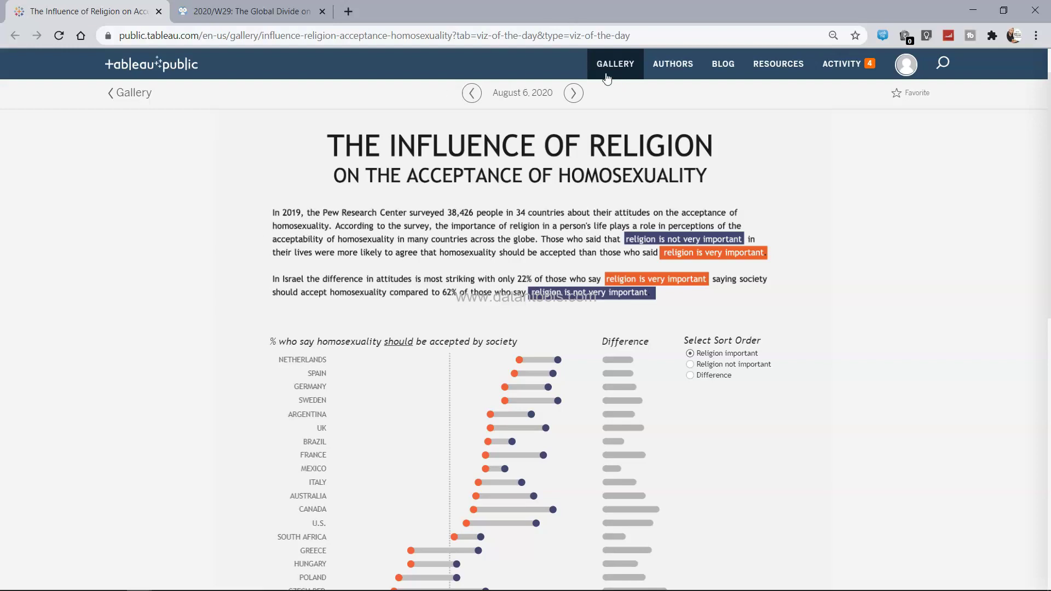
Look through the religion and homosexuality acceptance dashboard, from its introduction to the country chart and the description underneath.
key("alt+Tab")
scroll(491, 395, "down", 5)
scroll(491, 395, "down", 3)
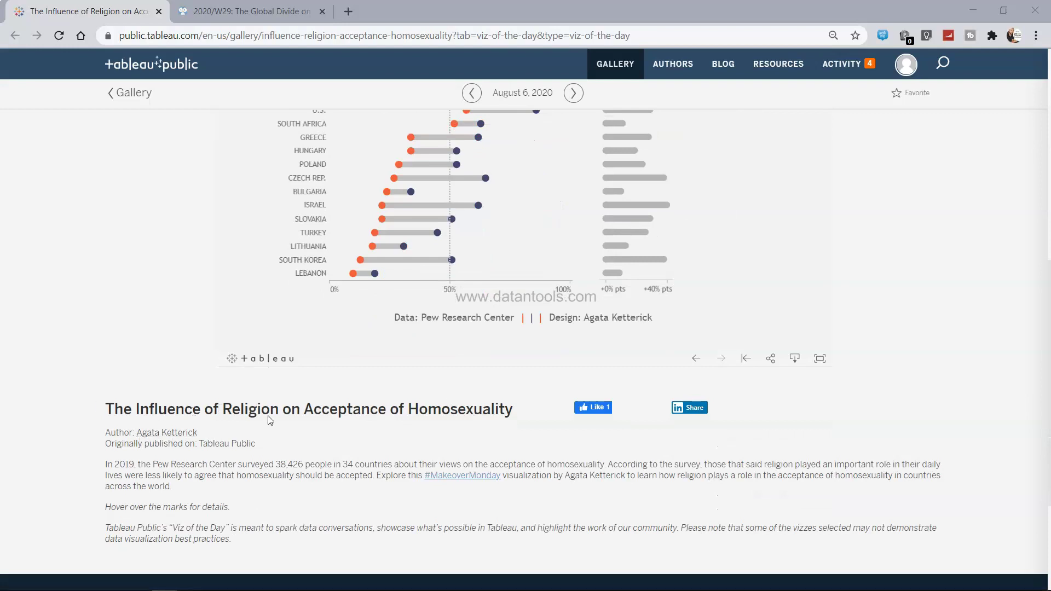
scroll(285, 414, "up", 6)
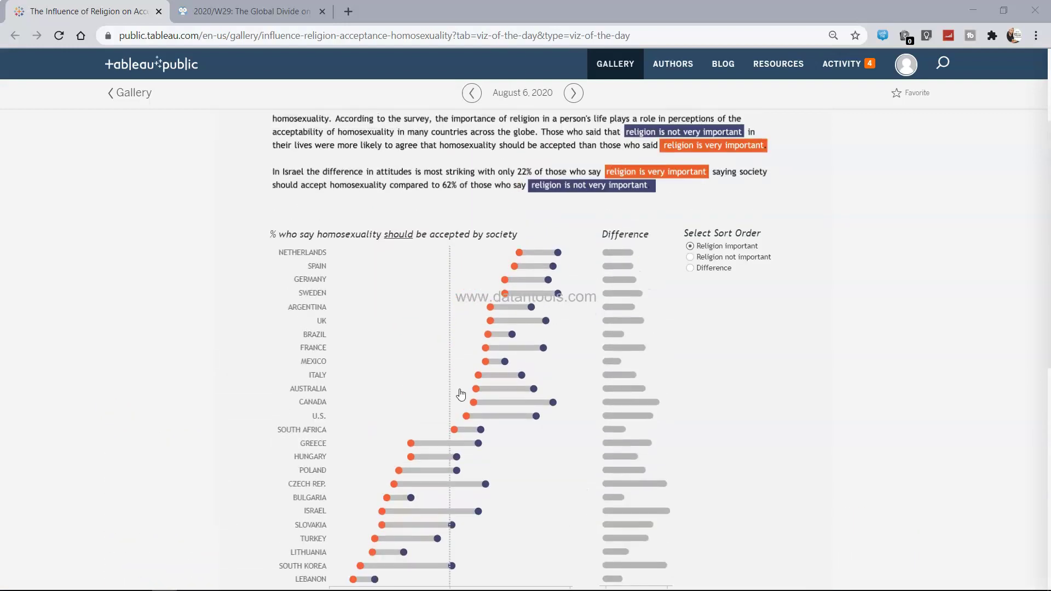
mouse_move(487, 336)
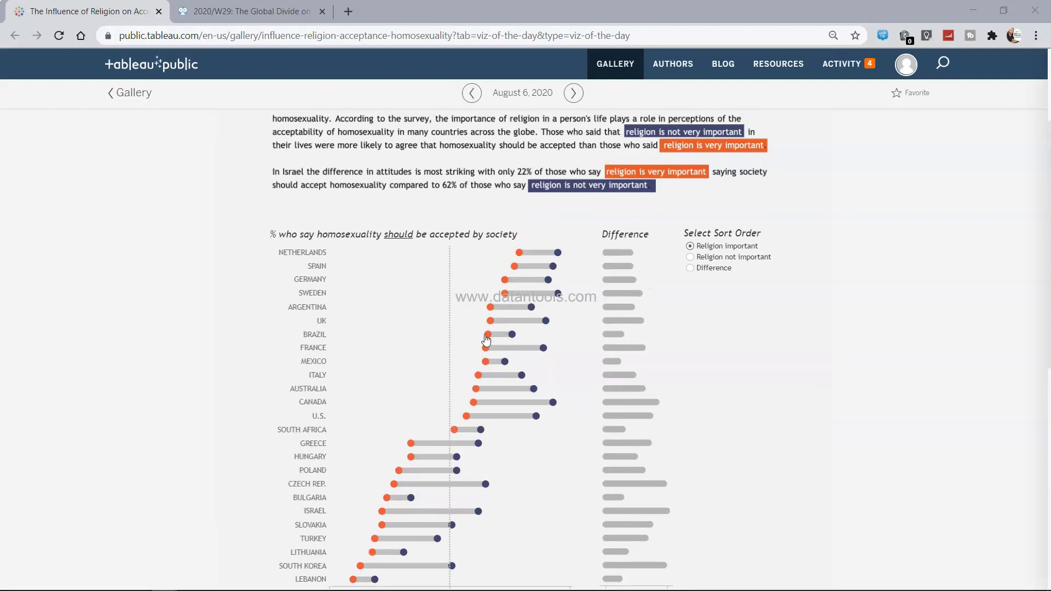
scroll(486, 338, "up", 2)
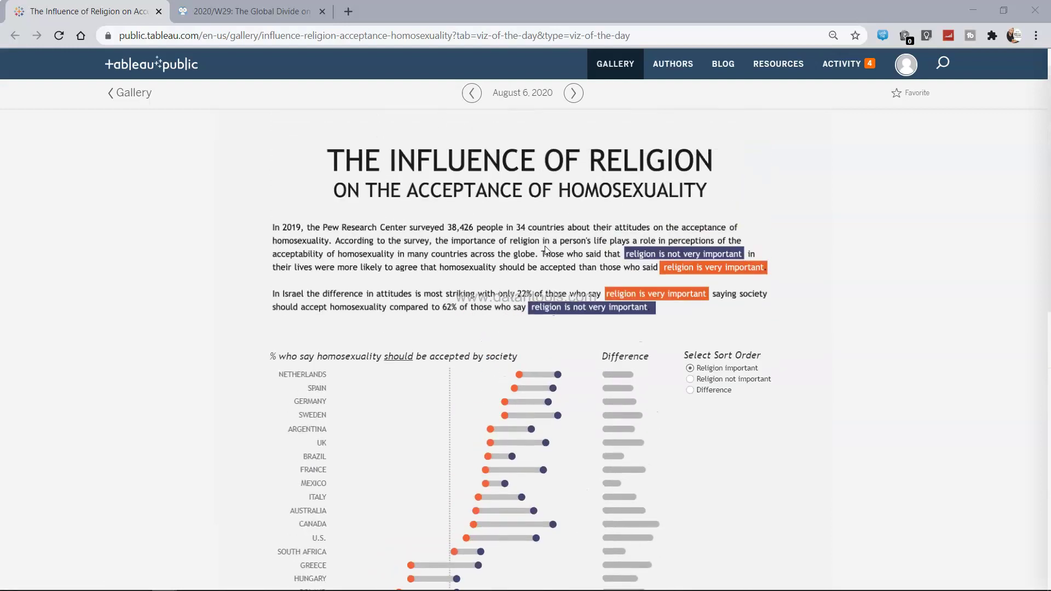
scroll(627, 198, "down", 3)
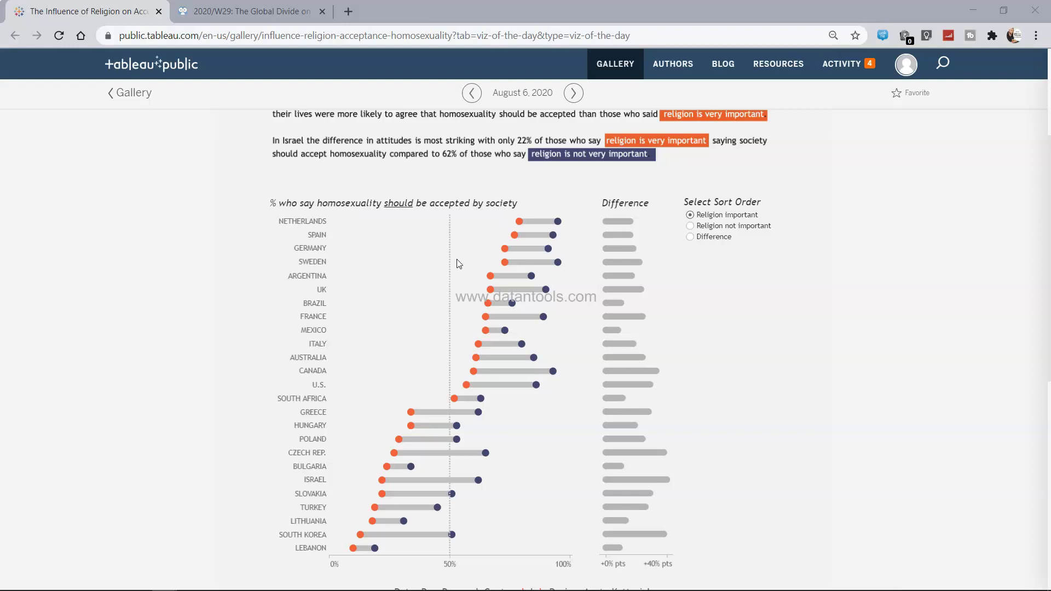
Examine the details of the country dots for both religion groups and of the bars in the Difference chart.
mouse_move(518, 222)
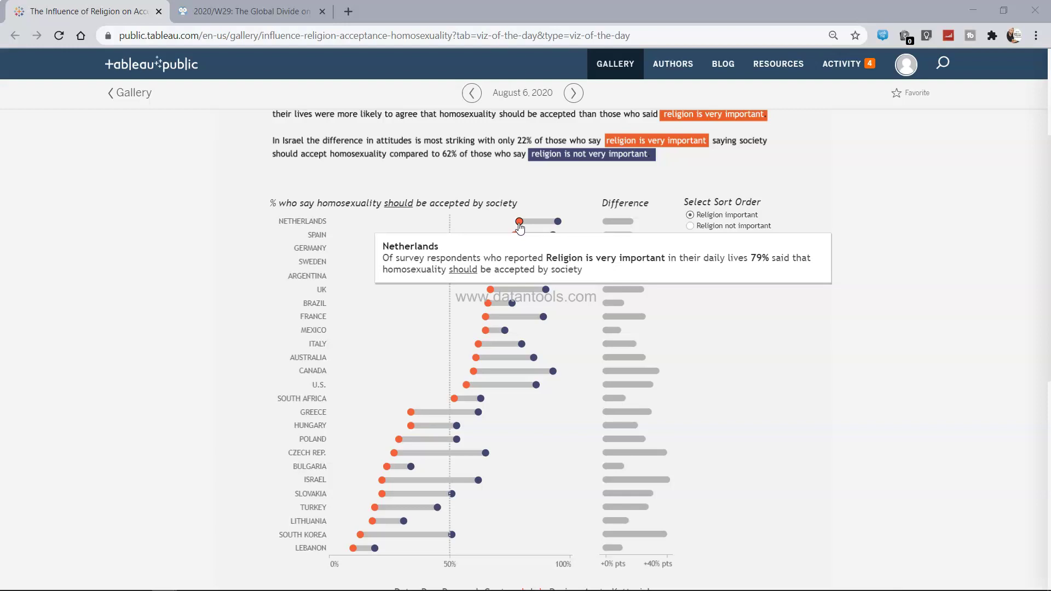
scroll(650, 146, "up", 1)
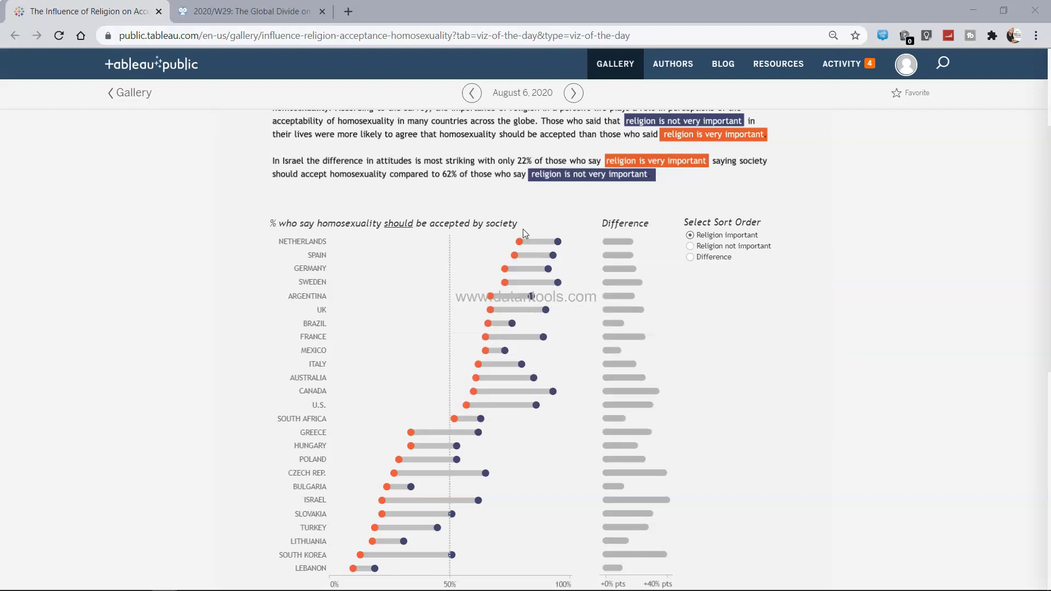
mouse_move(505, 311)
mouse_move(520, 252)
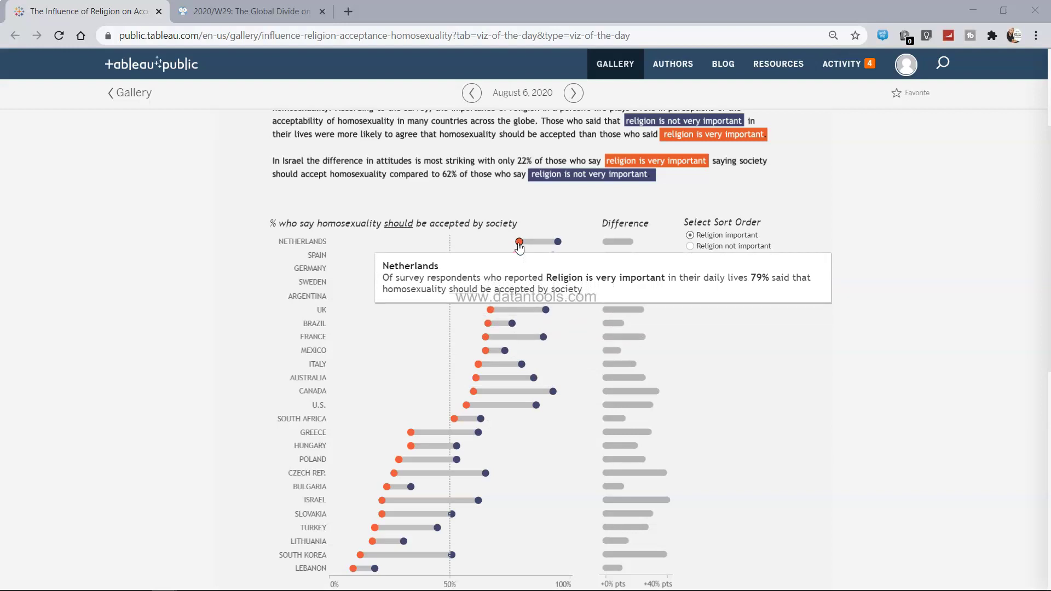
mouse_move(558, 246)
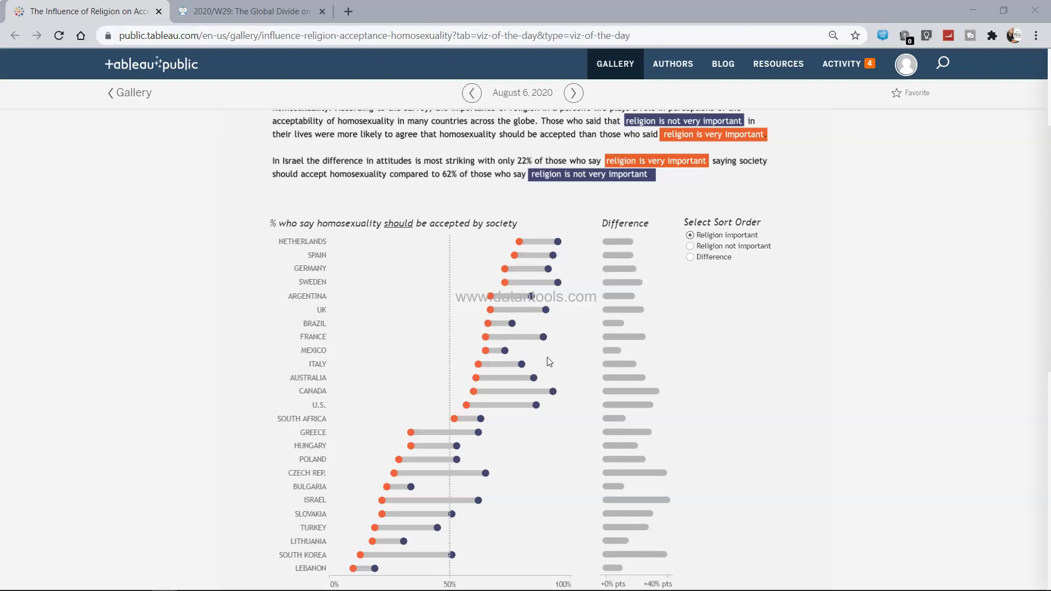
scroll(549, 361, "down", 2)
scroll(549, 361, "up", 1)
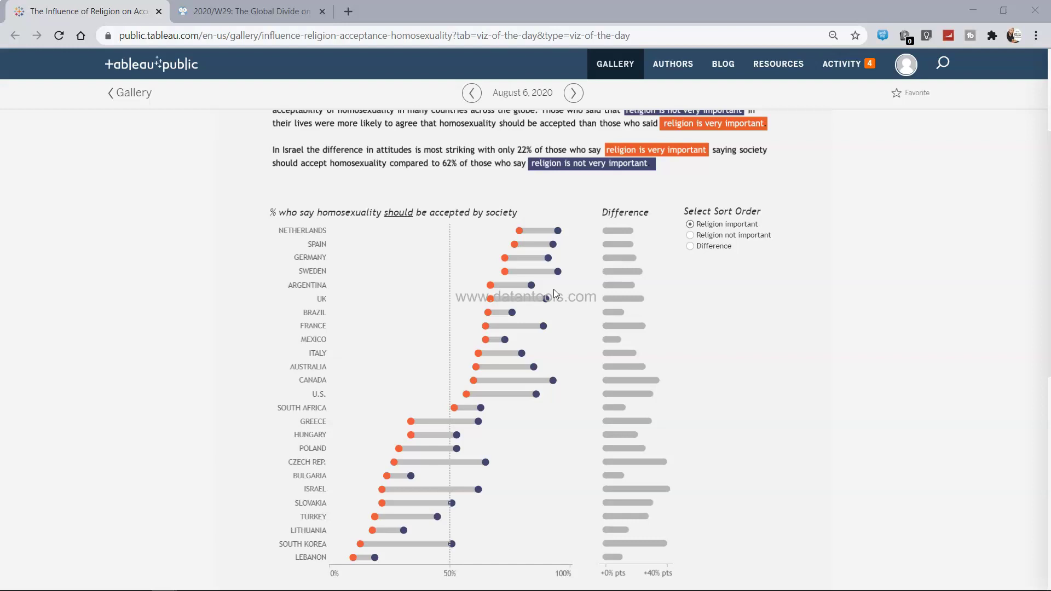
scroll(553, 289, "down", 5)
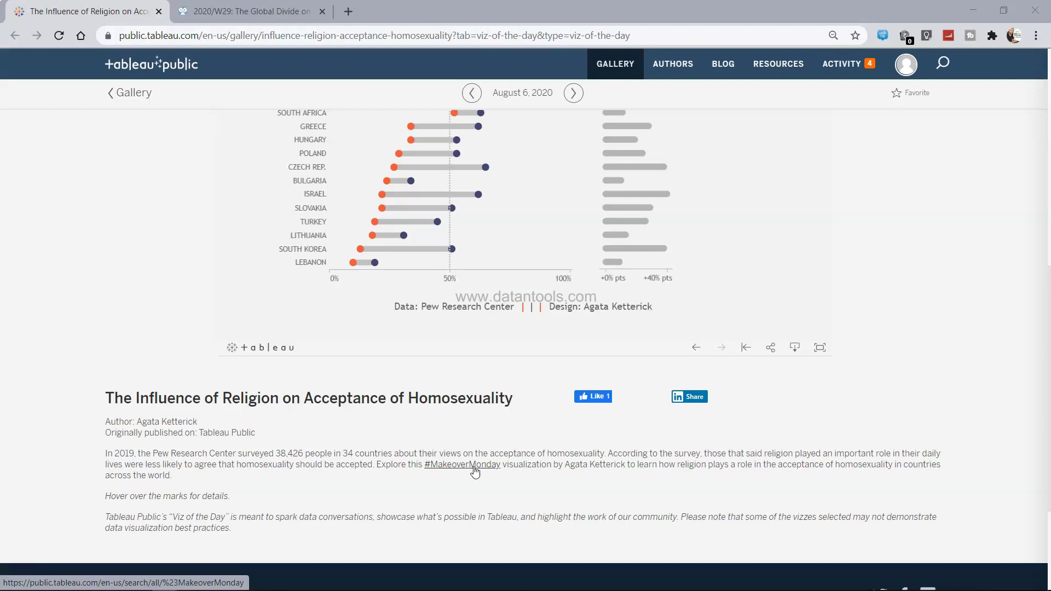
scroll(475, 472, "up", 5)
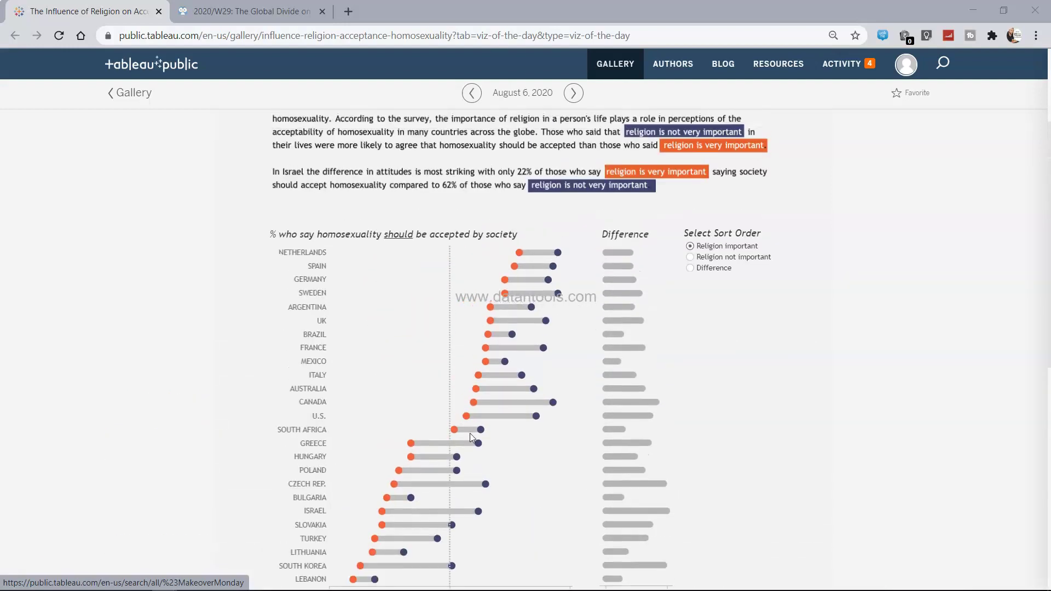
mouse_move(516, 291)
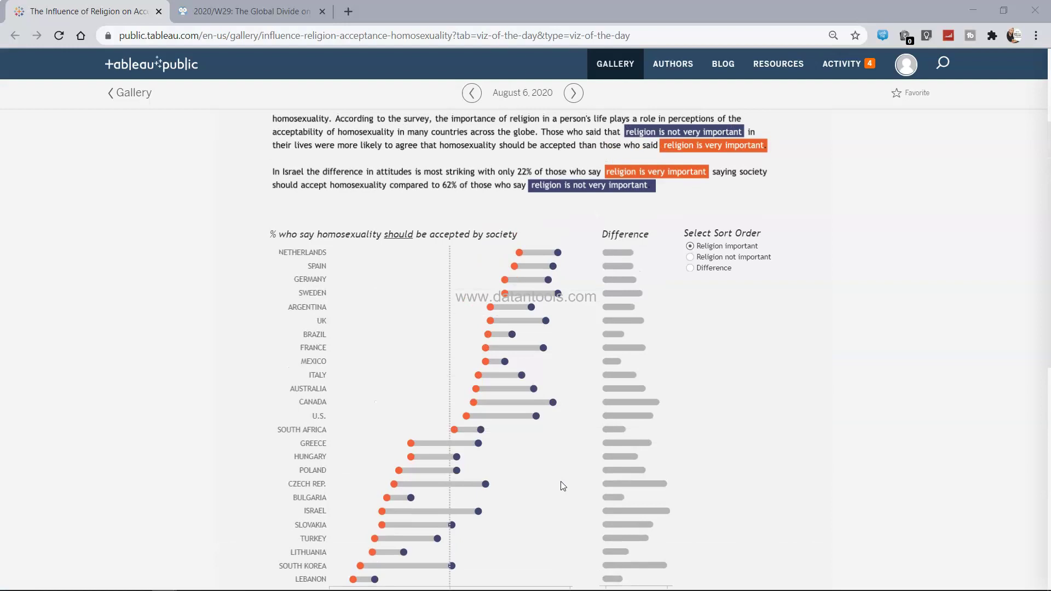
scroll(563, 485, "down", 1)
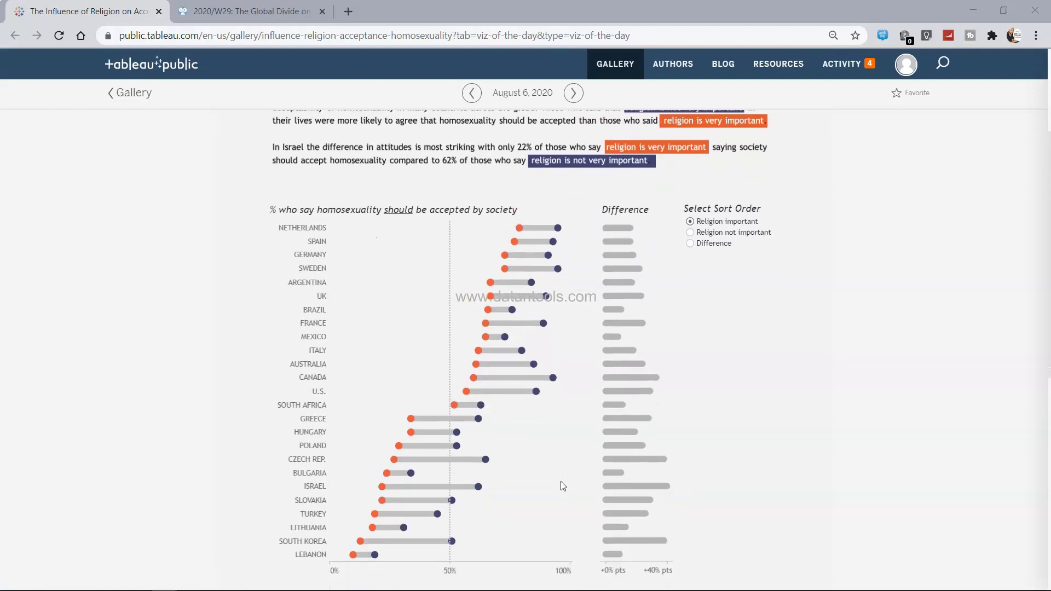
scroll(563, 485, "up", 1)
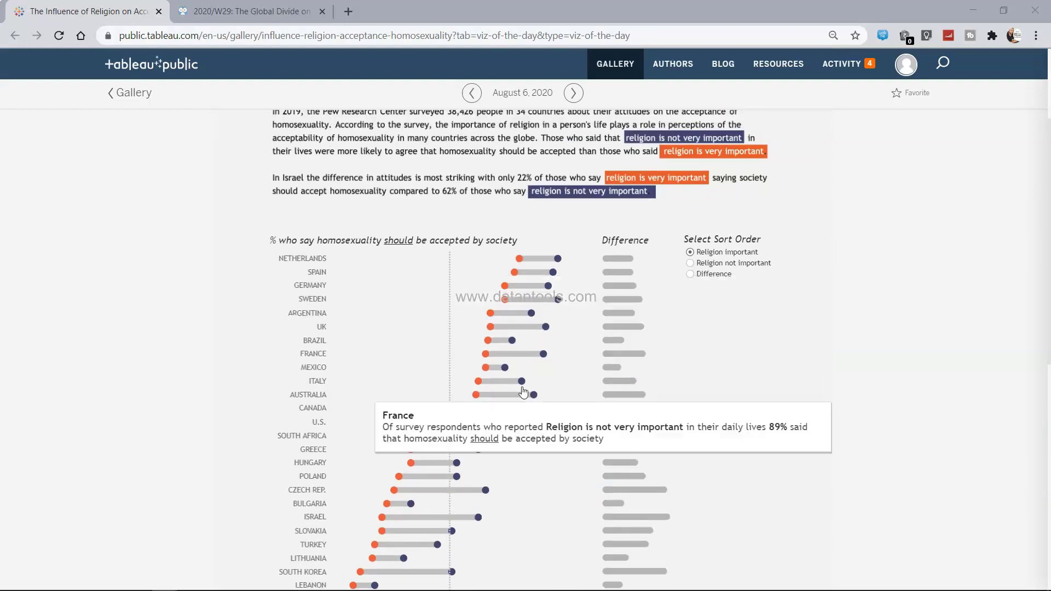
mouse_move(635, 284)
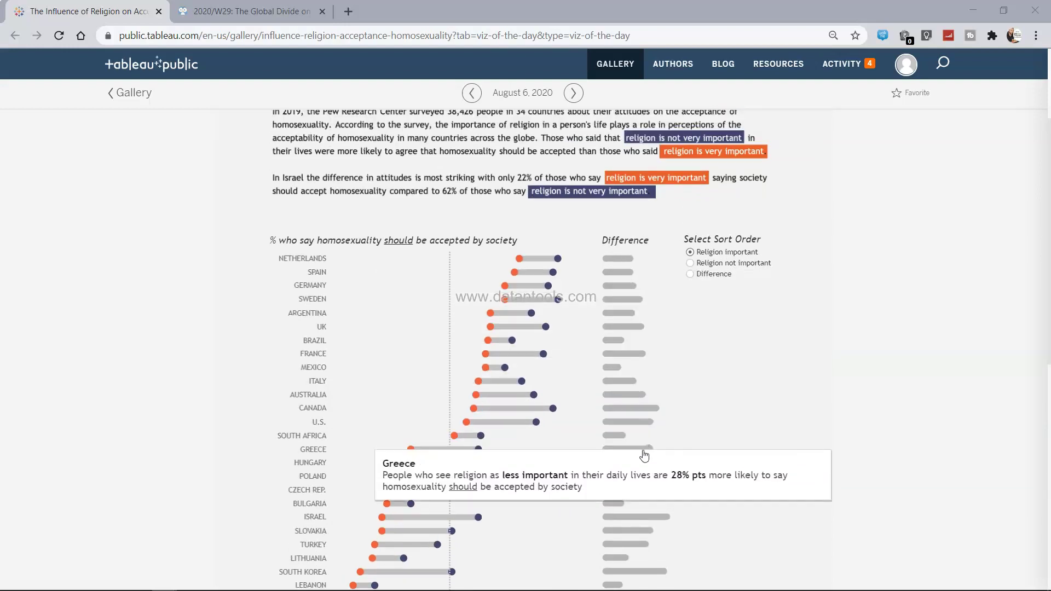
mouse_move(643, 474)
mouse_move(623, 265)
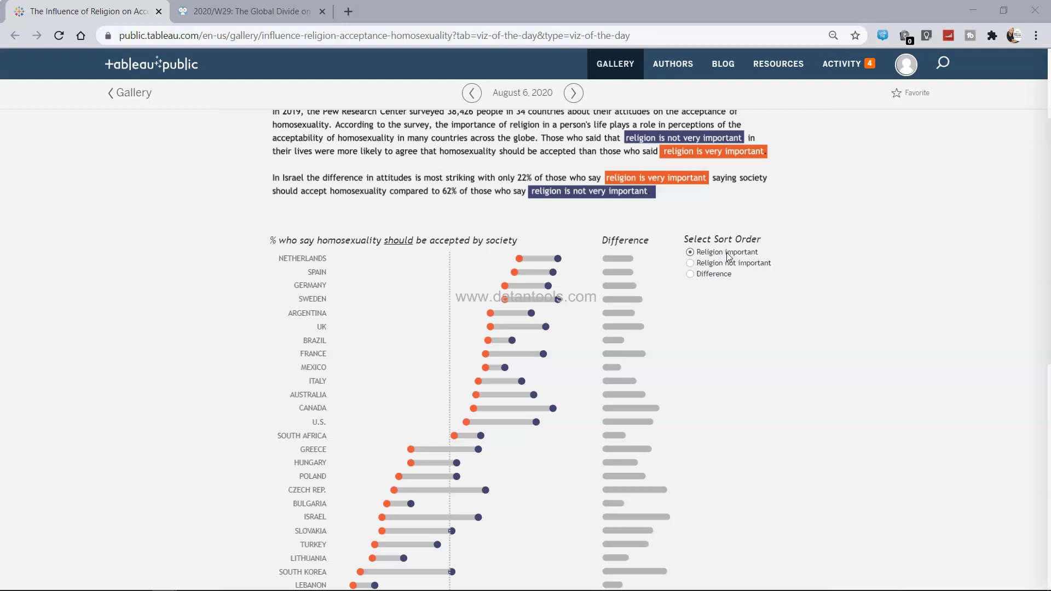
Compare the chart's sort orders by choosing Religion not important, Difference and finally Religion important.
left_click(690, 264)
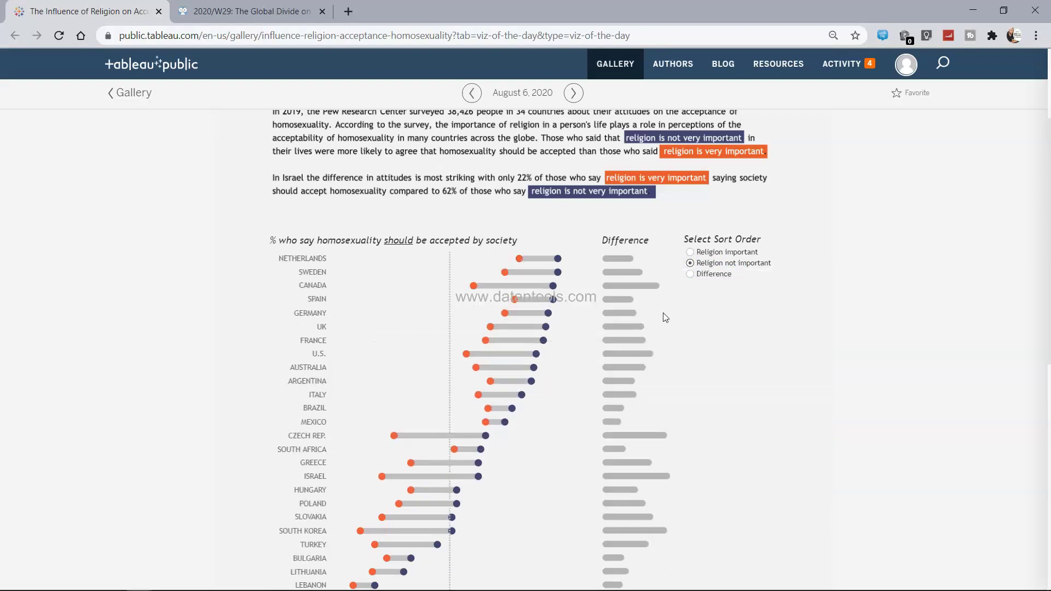
left_click(690, 274)
mouse_move(444, 274)
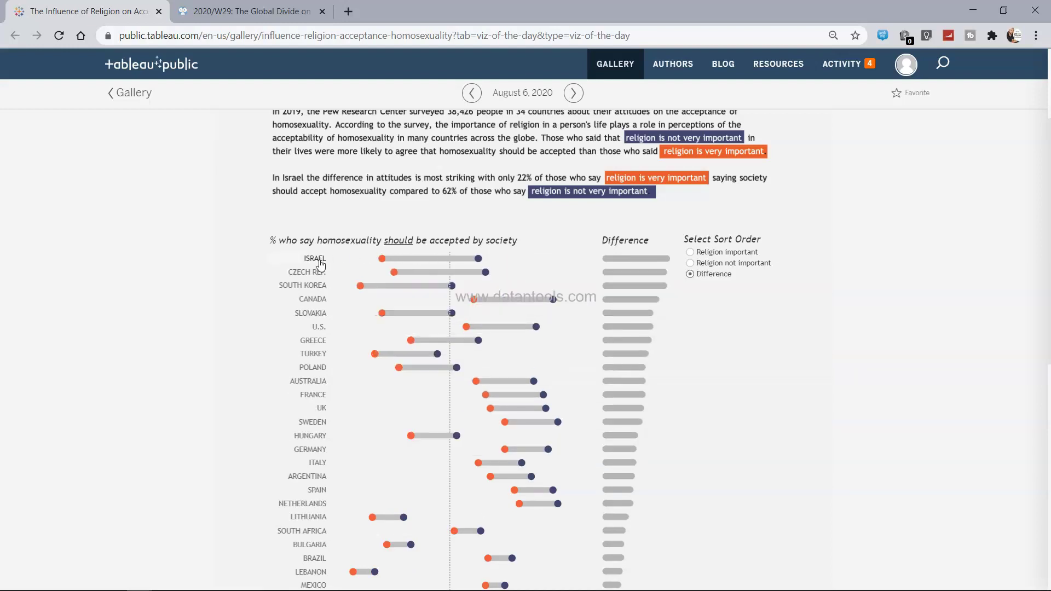
scroll(373, 394, "down", 5)
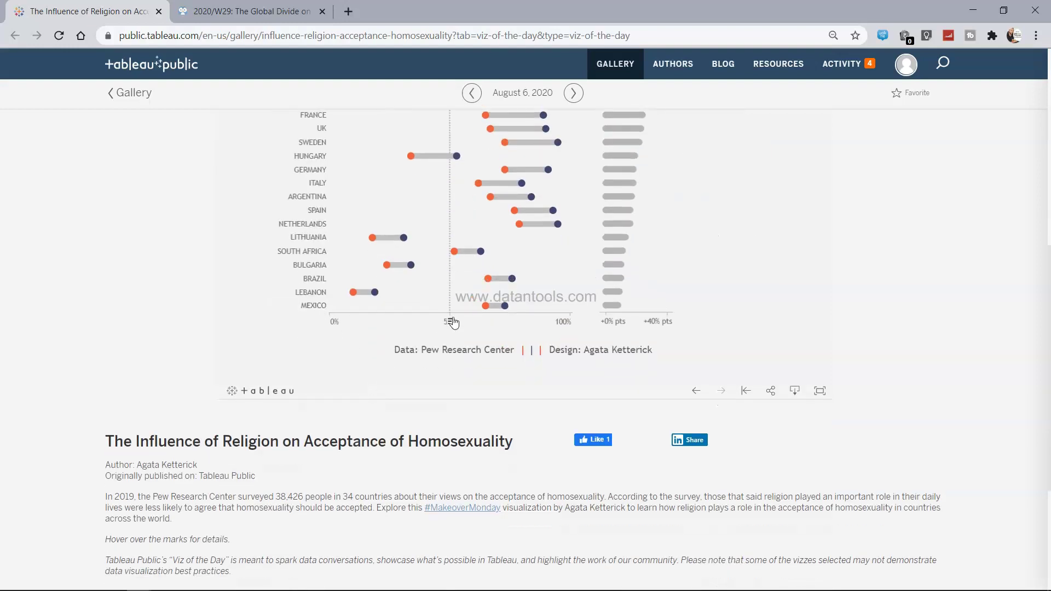
scroll(517, 306, "up", 4)
scroll(517, 303, "up", 3)
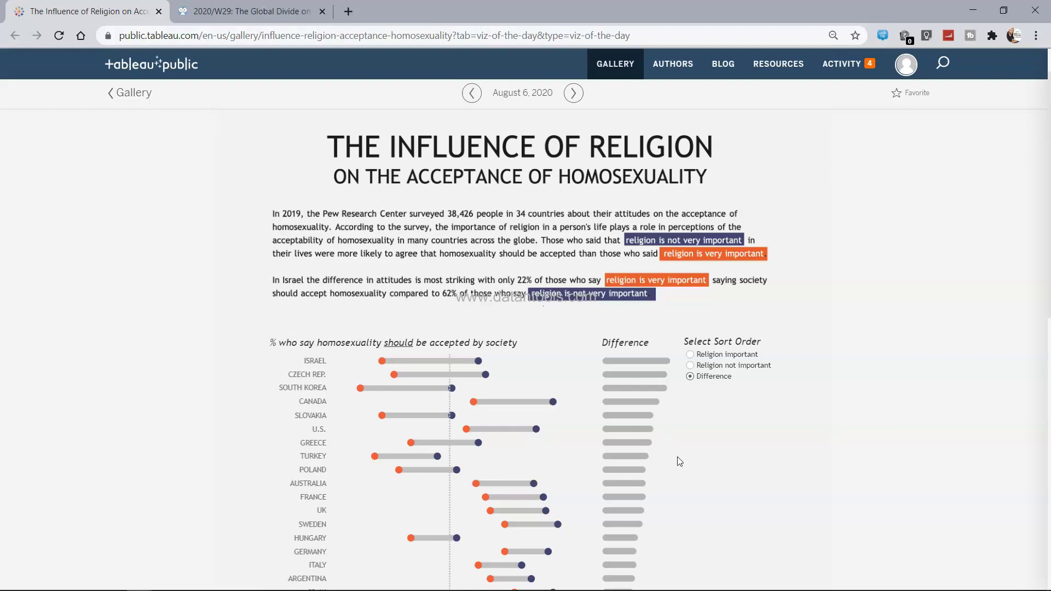
left_click(690, 355)
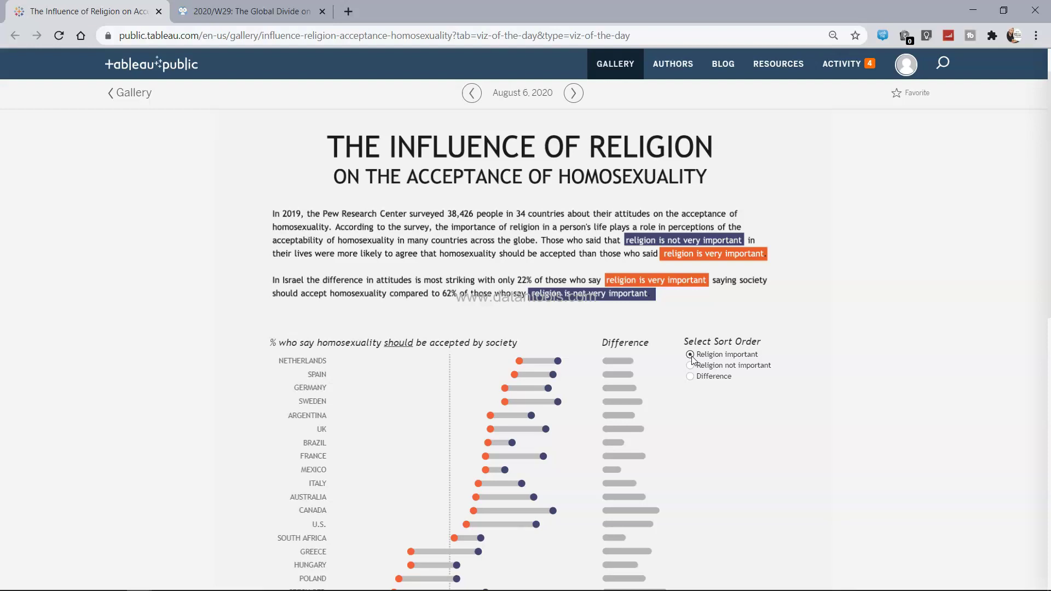
mouse_move(495, 427)
Switch to the data.world dataset page and examine its address and the Week29.xlsx data preview.
left_click(273, 15)
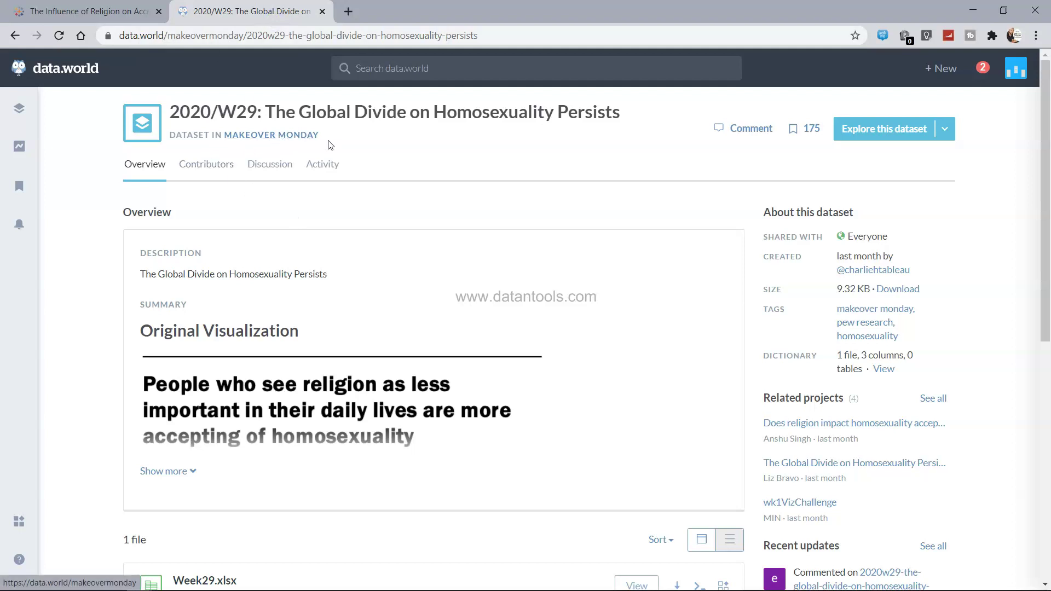
left_click(375, 37)
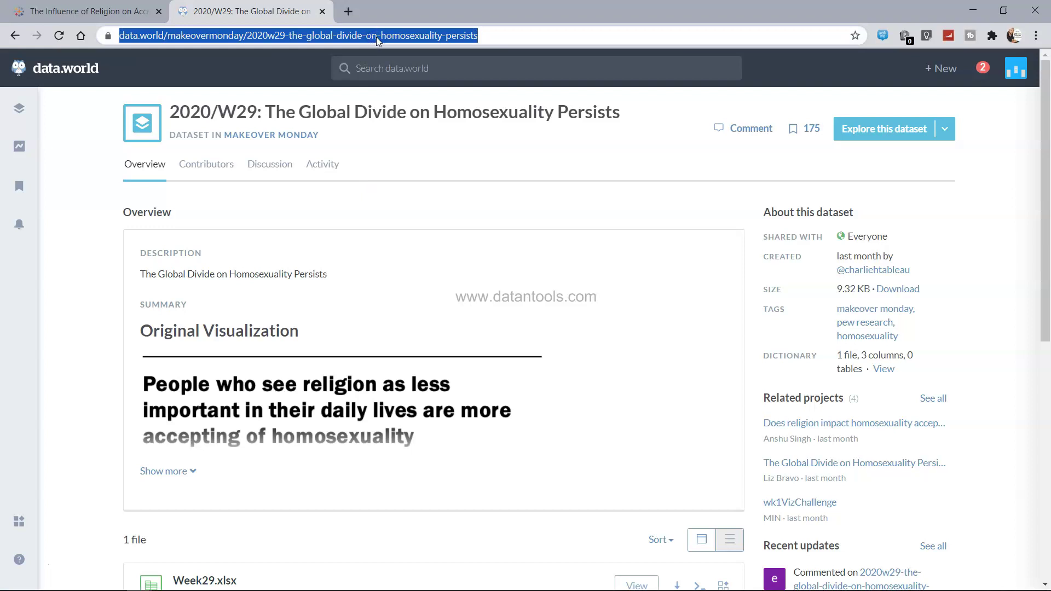
scroll(441, 279, "down", 7)
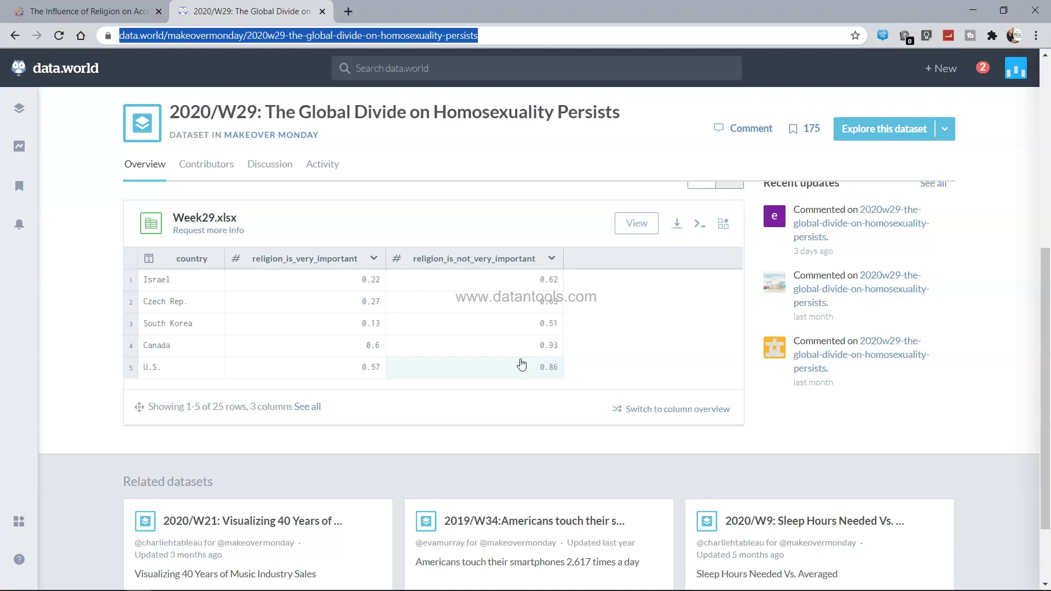
Switch to Tableau and widen the two religion columns in the Week29 data grid to fit their full names.
key("alt+Tab")
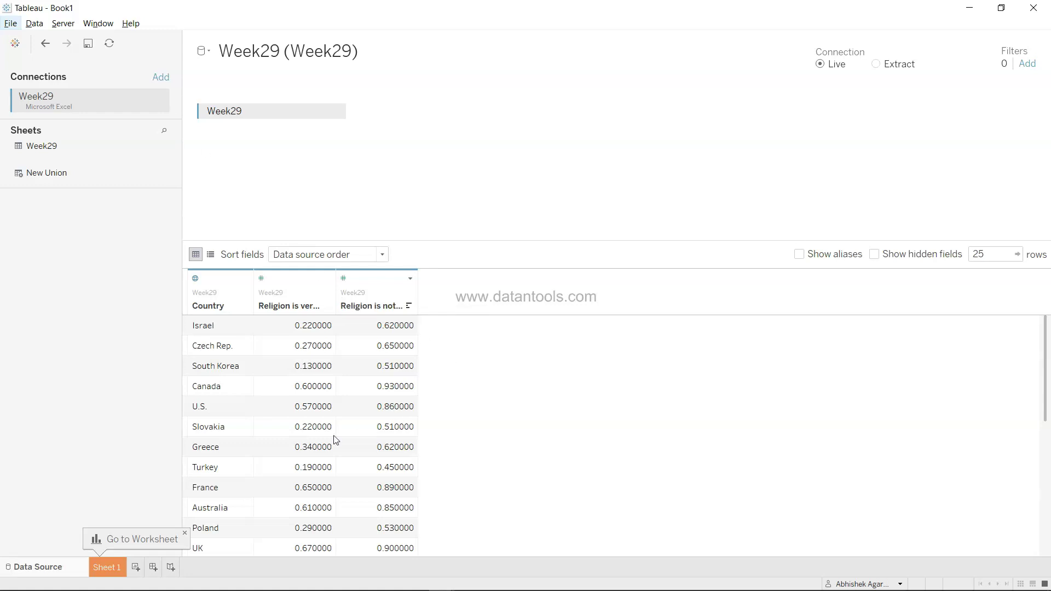
scroll(230, 372, "down", 3)
scroll(230, 372, "up", 3)
left_click_drag(335, 291, 446, 290)
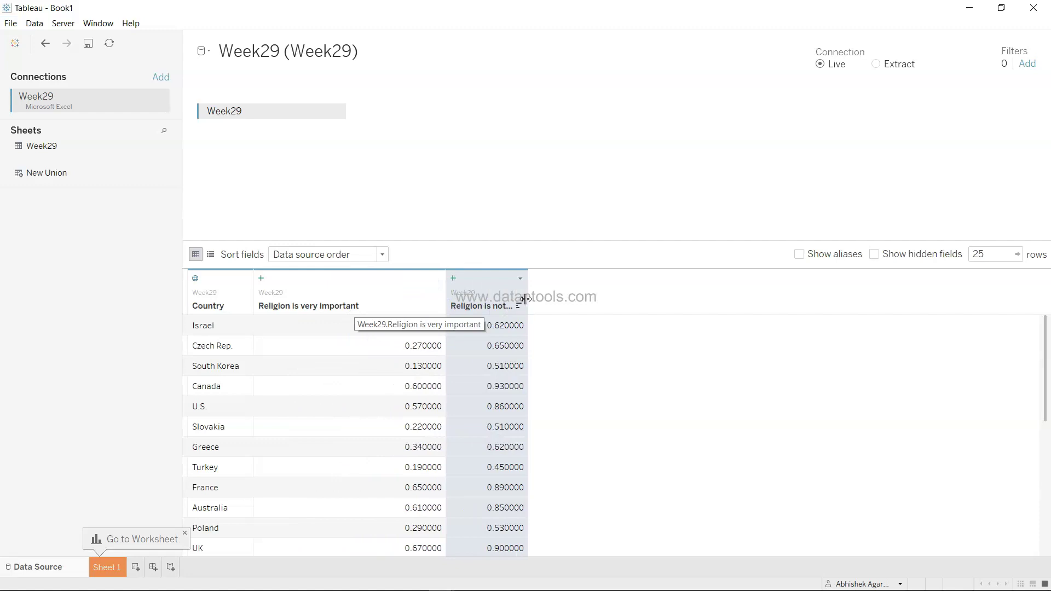
left_click_drag(527, 297, 627, 296)
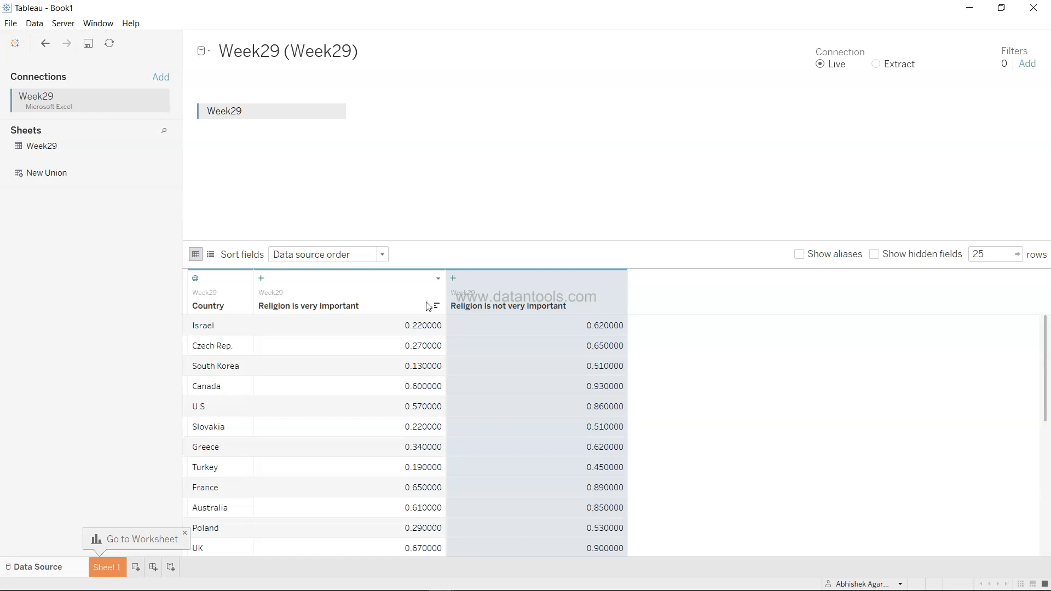
Pivot the Religion is very important and Religion is not very important columns together.
left_click(398, 305)
left_click(398, 305)
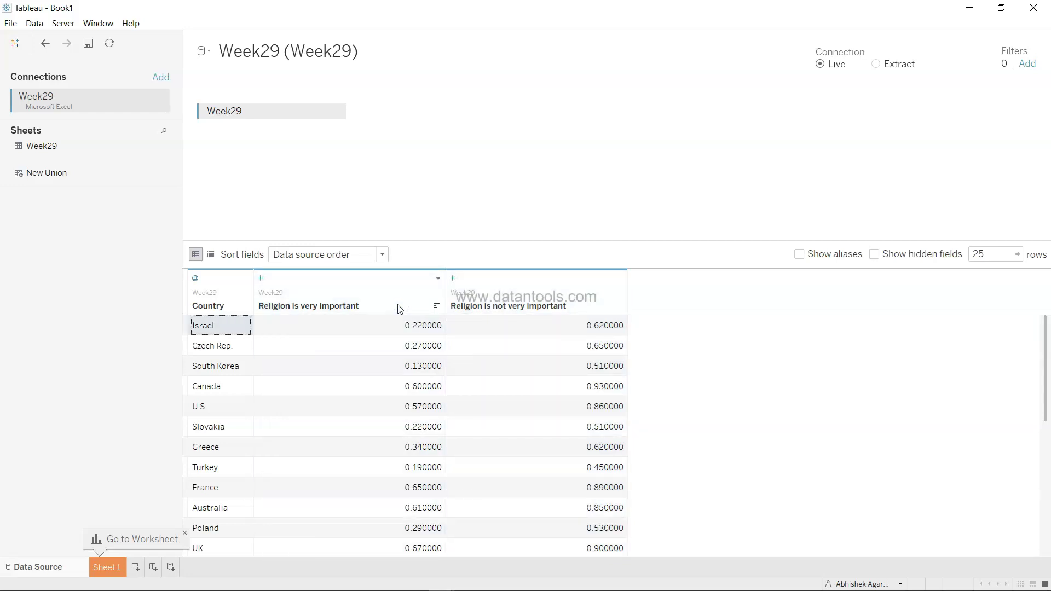
left_click(398, 307)
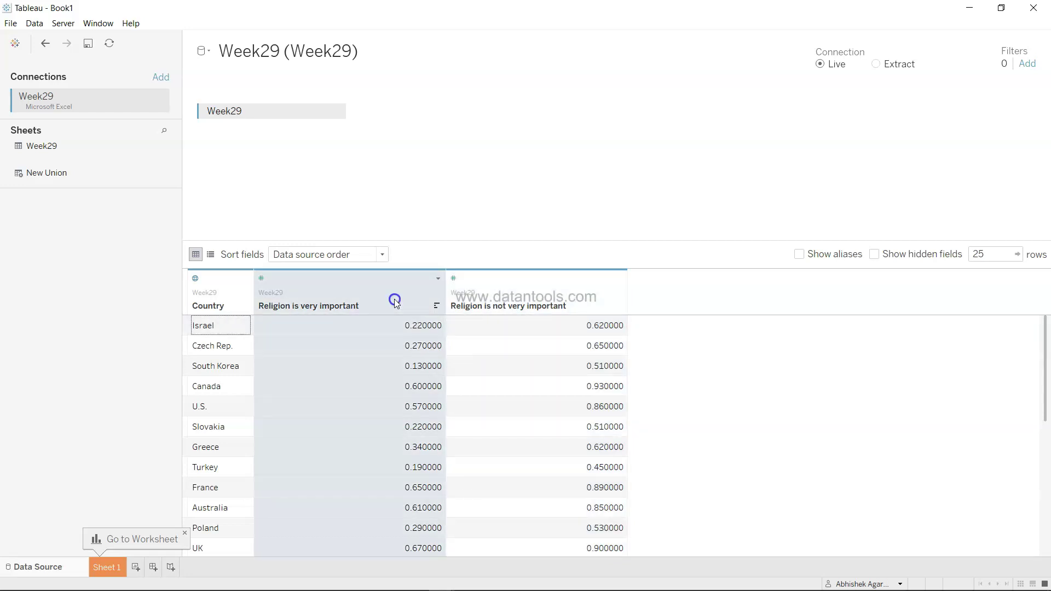
left_click(534, 295, "ctrl")
left_click(621, 279)
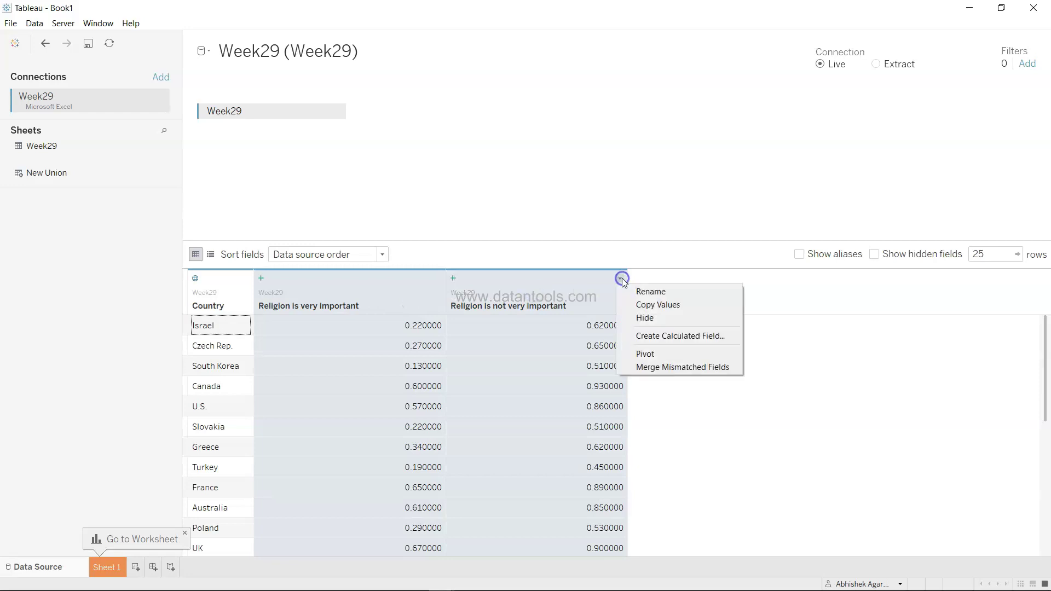
left_click(673, 354)
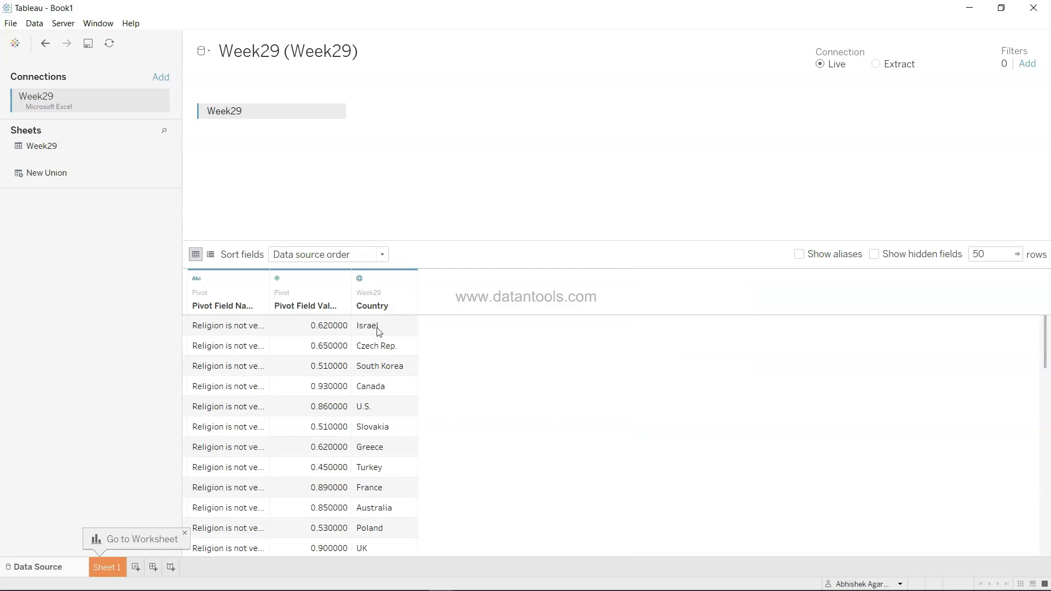
Widen the Pivot Field Names column and rename it Religion Importance.
left_click_drag(269, 292, 399, 286)
double_click(284, 306)
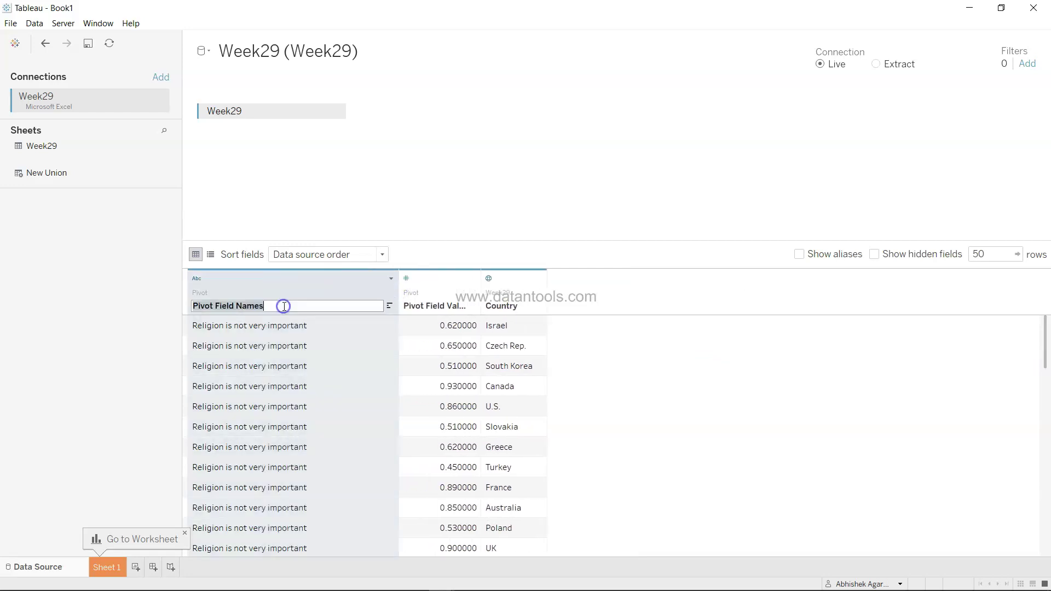
type("Religio")
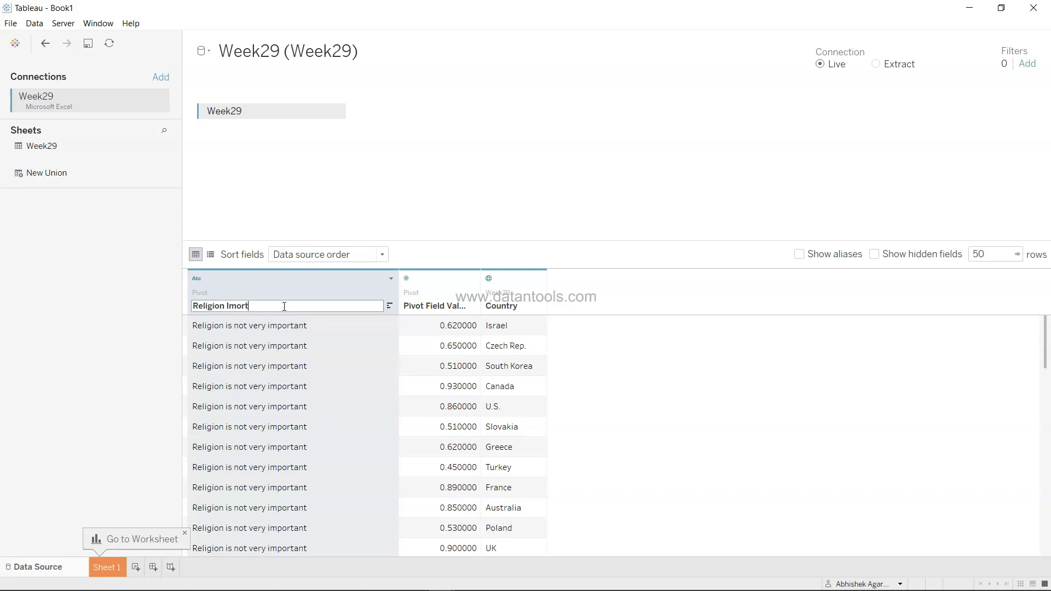
type("n Importance")
key("Return")
Rename the Pivot Field Values column as Values.
double_click(440, 306)
type("Values")
key("Return")
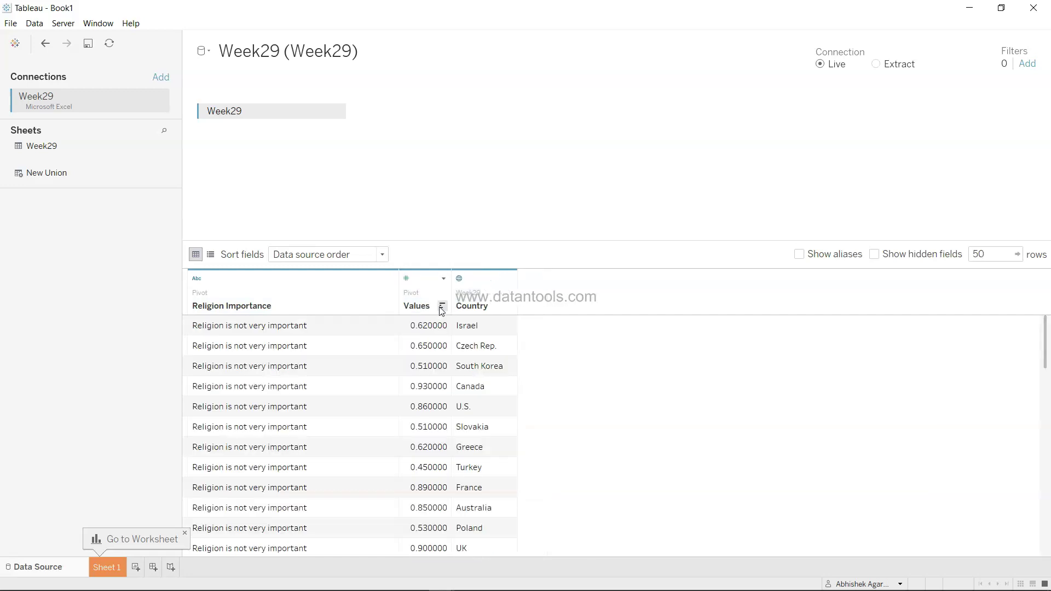
Narrow the Religion Importance column to fit its entries and open Sheet 1.
left_click_drag(399, 295, 323, 312)
left_click(251, 325)
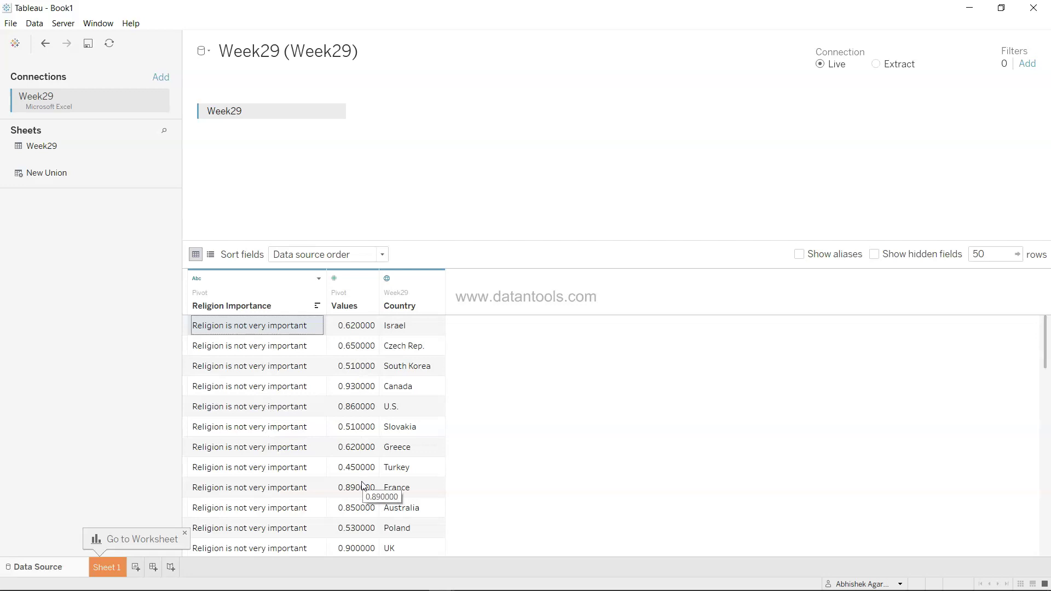
left_click(116, 573)
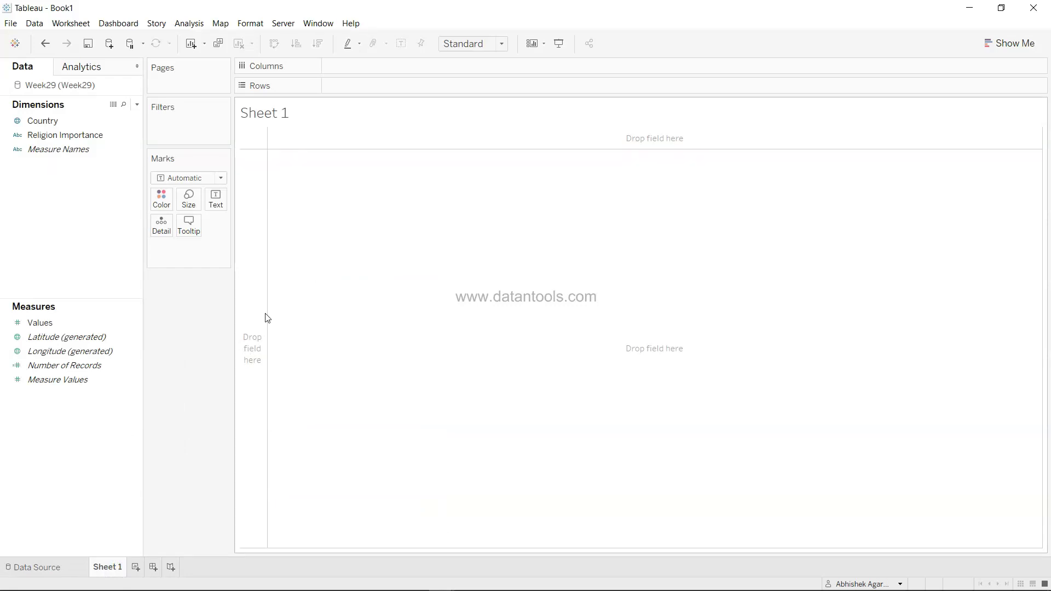
Build a line chart with Country on rows and the sum of Values on columns.
left_click_drag(73, 121, 368, 87)
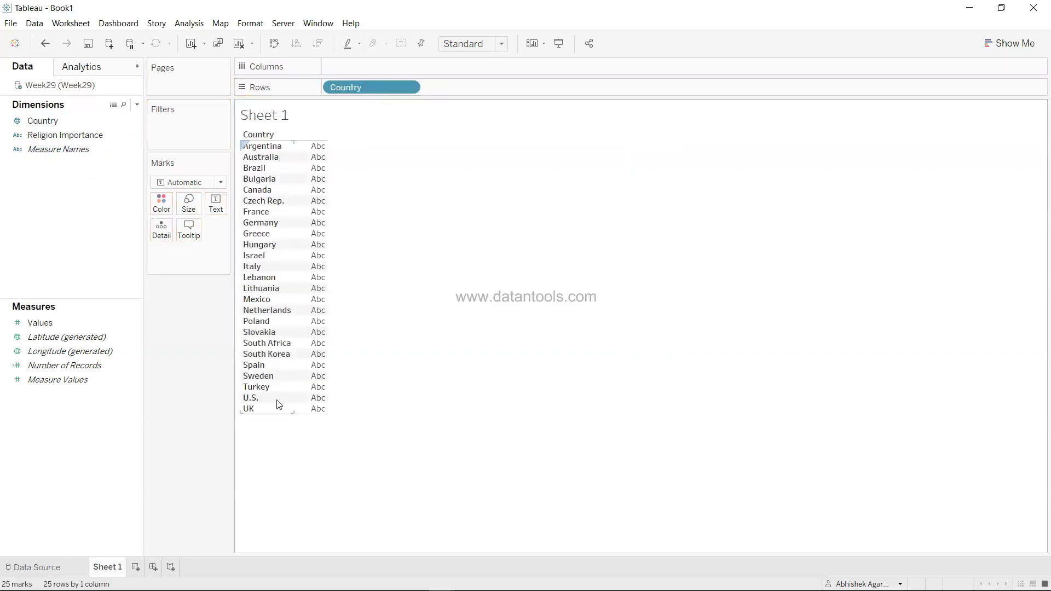
left_click_drag(88, 323, 391, 66)
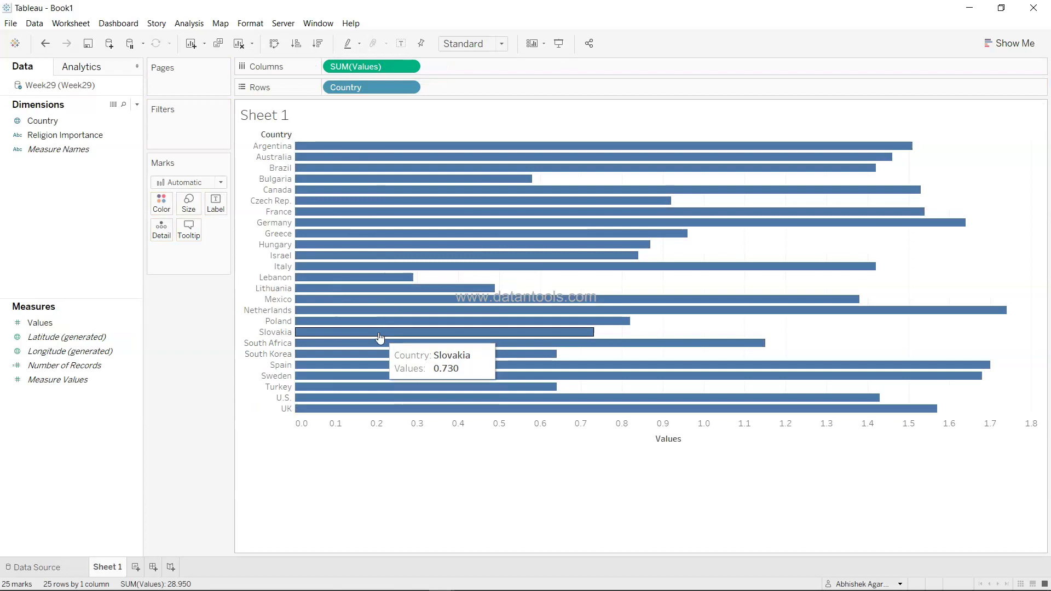
left_click(188, 183)
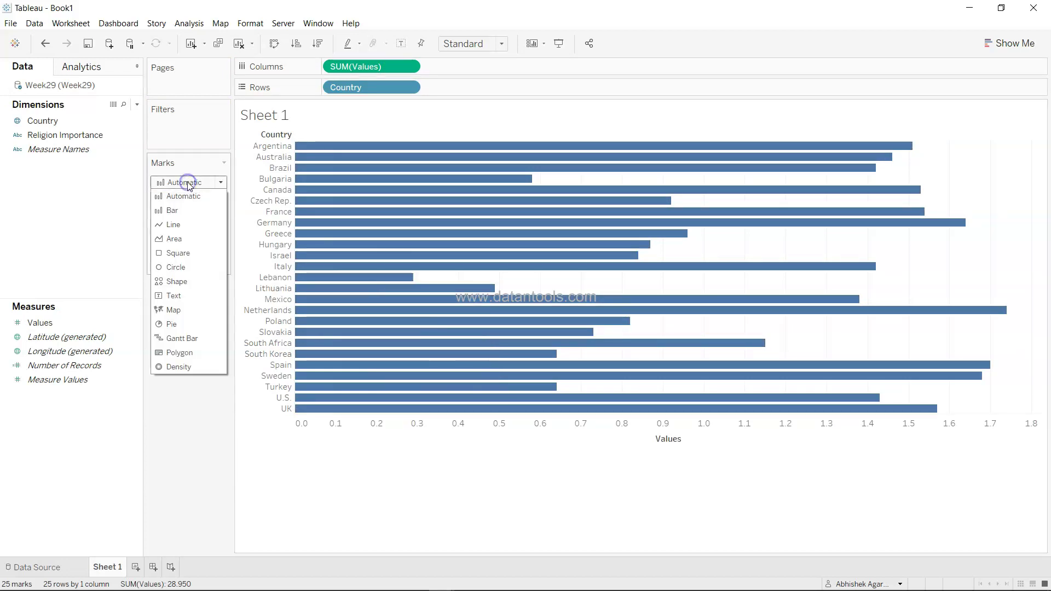
left_click(196, 229)
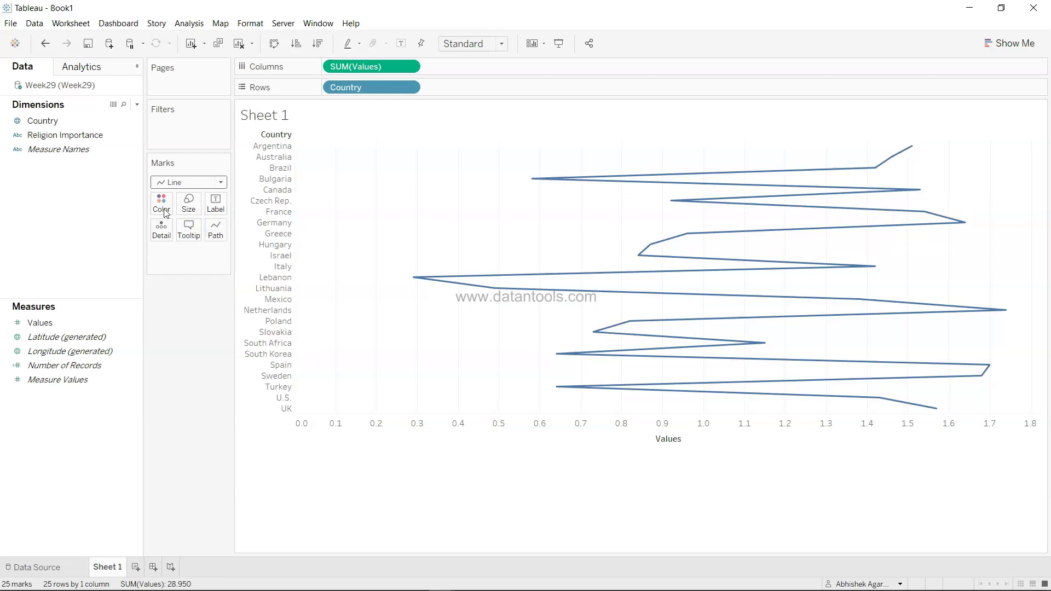
Assign Religion Importance to the line's path so each country gets its own connecting line.
left_click(77, 139)
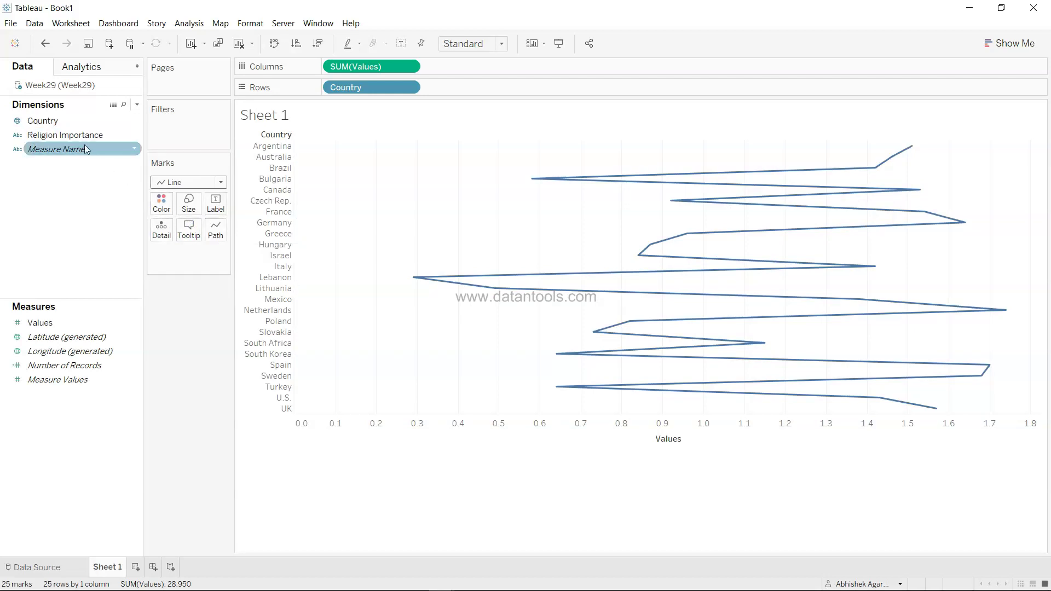
left_click_drag(82, 136, 218, 231)
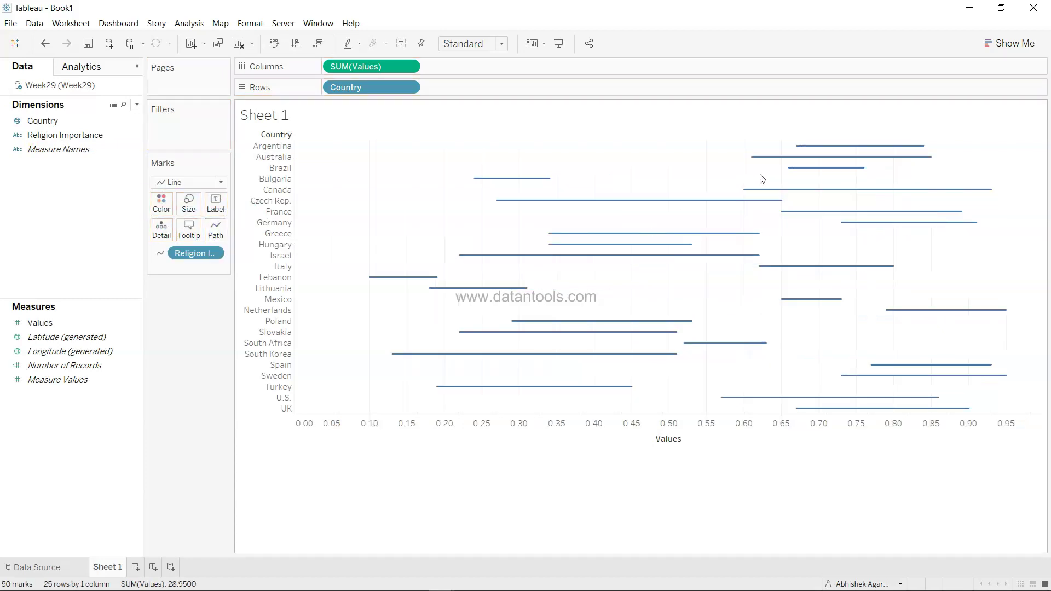
mouse_move(859, 158)
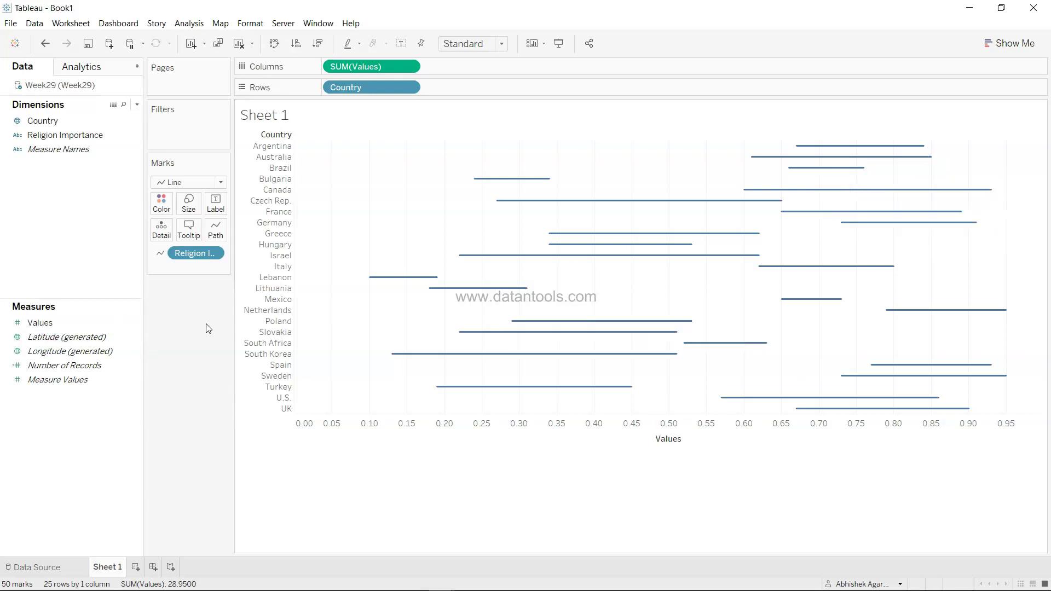
Add a second sum of Values to columns and show its marks as circles coloured by Religion Importance.
left_click_drag(107, 324, 490, 71)
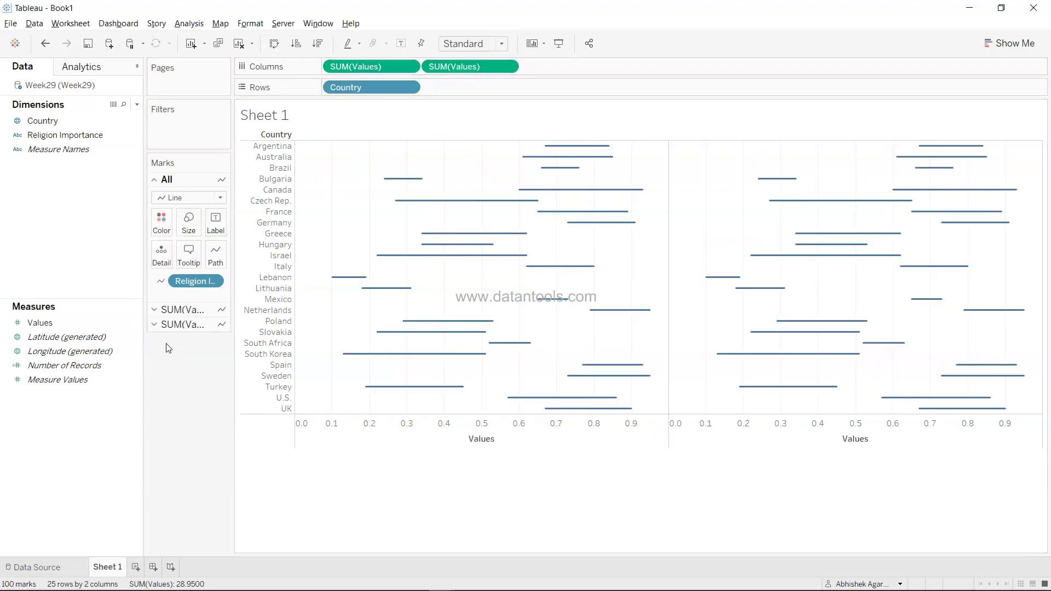
left_click(188, 309)
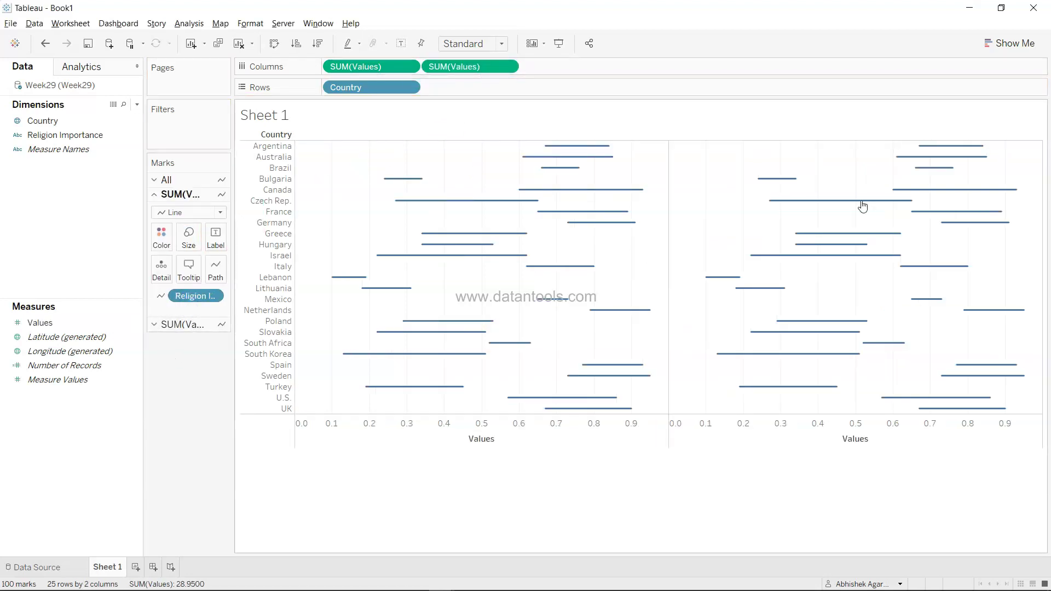
left_click(182, 325)
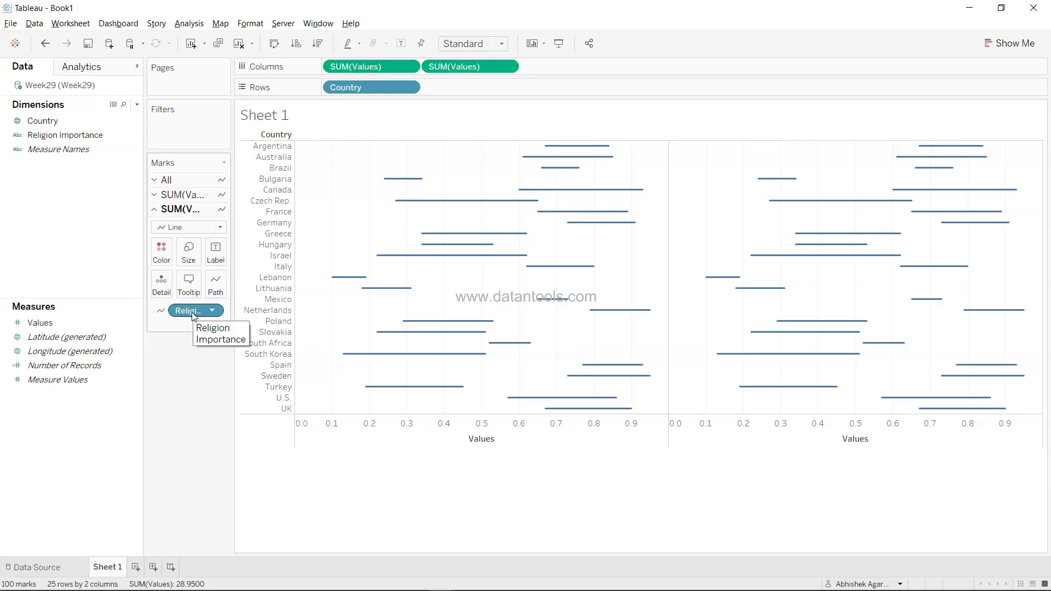
left_click_drag(83, 134, 158, 256)
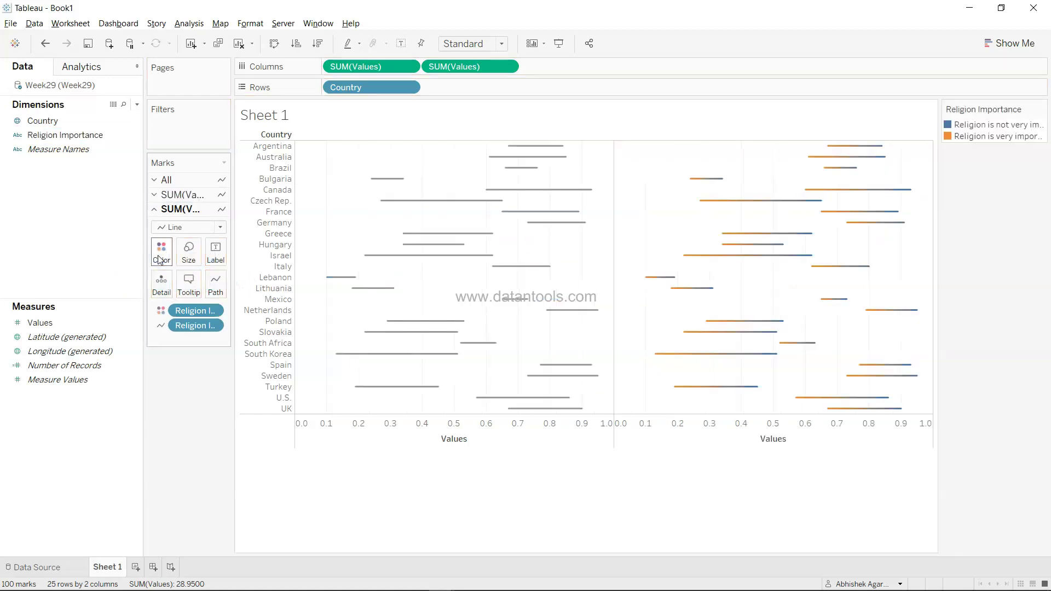
left_click(208, 231)
left_click(194, 310)
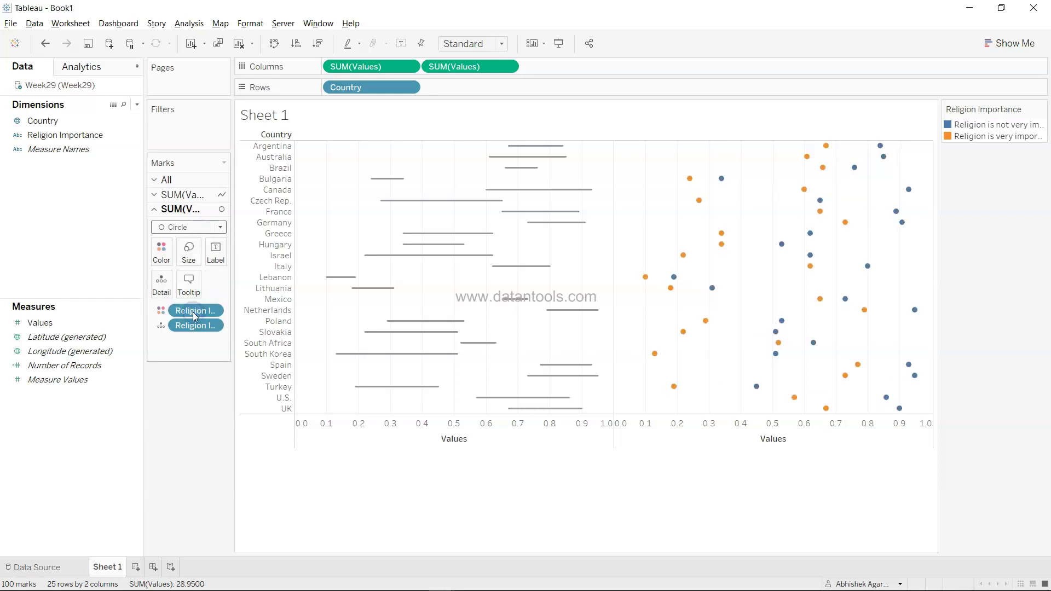
mouse_move(825, 148)
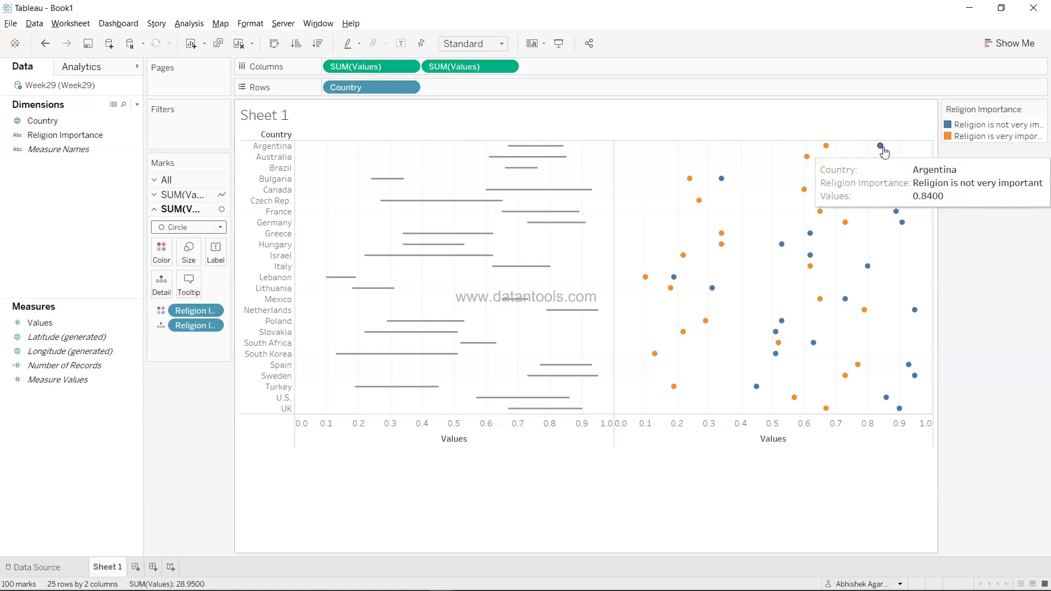
Combine the two sums of Values into a dual axis and synchronize the axes.
left_click(507, 68)
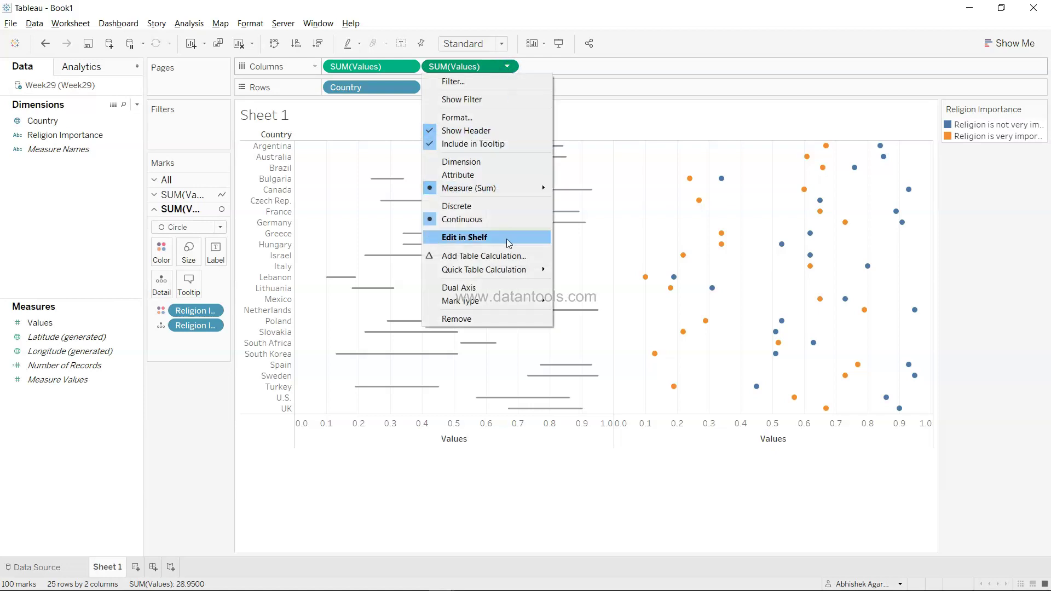
left_click(507, 284)
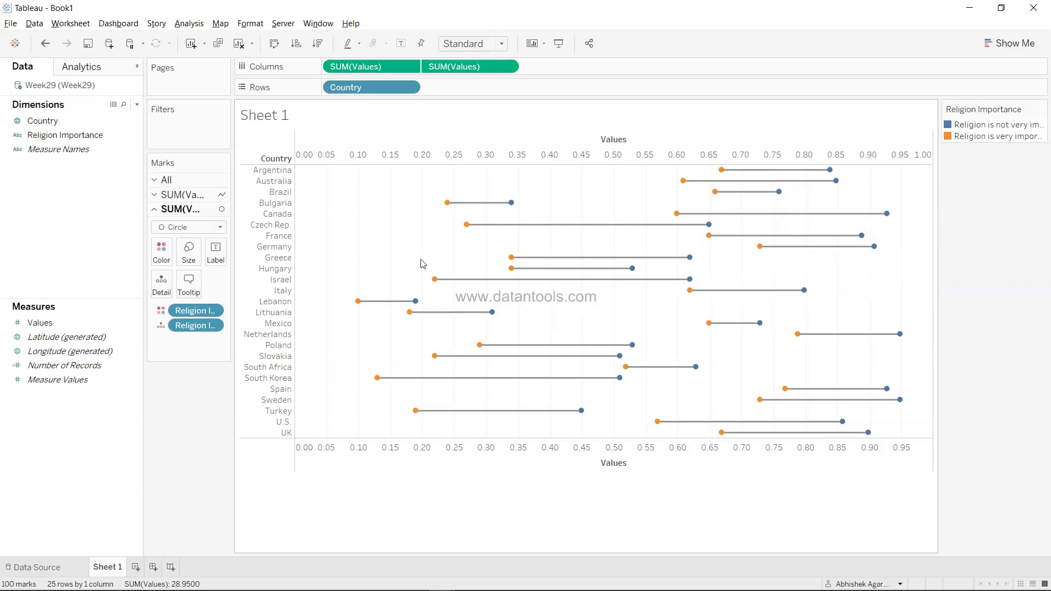
mouse_move(446, 208)
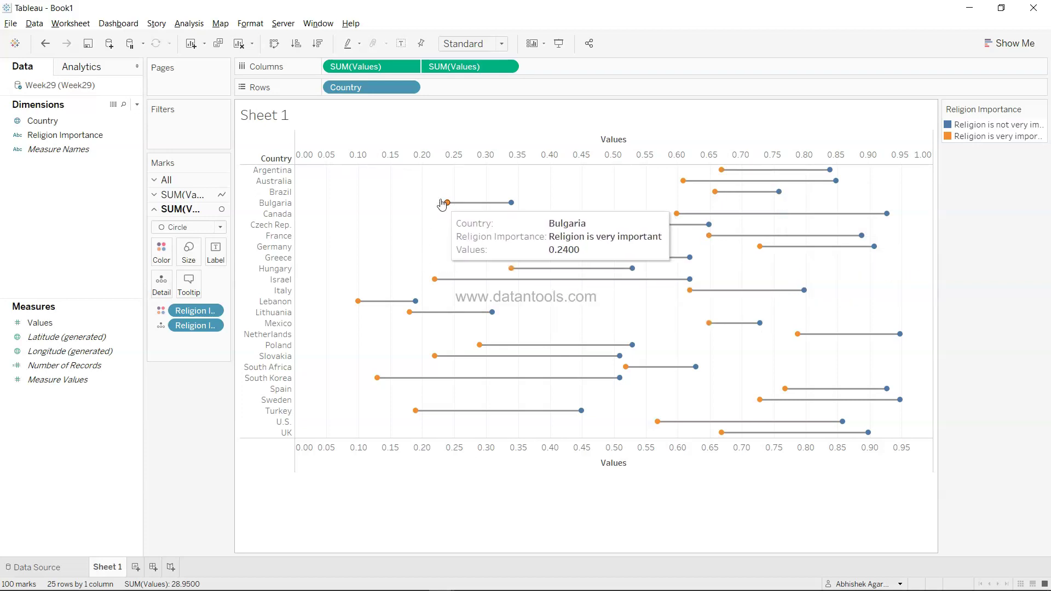
mouse_move(514, 207)
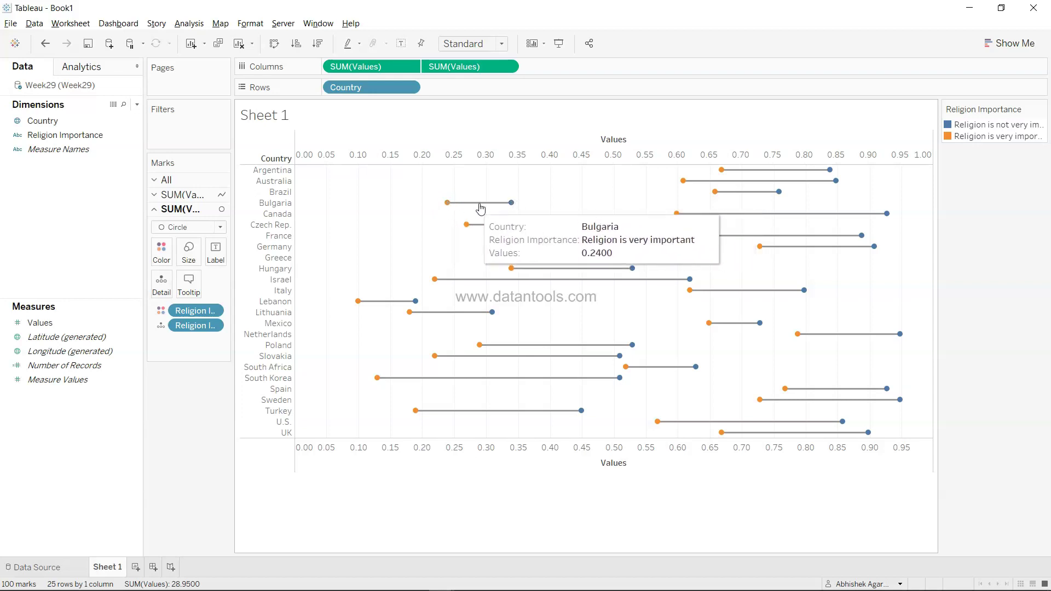
right_click(581, 449)
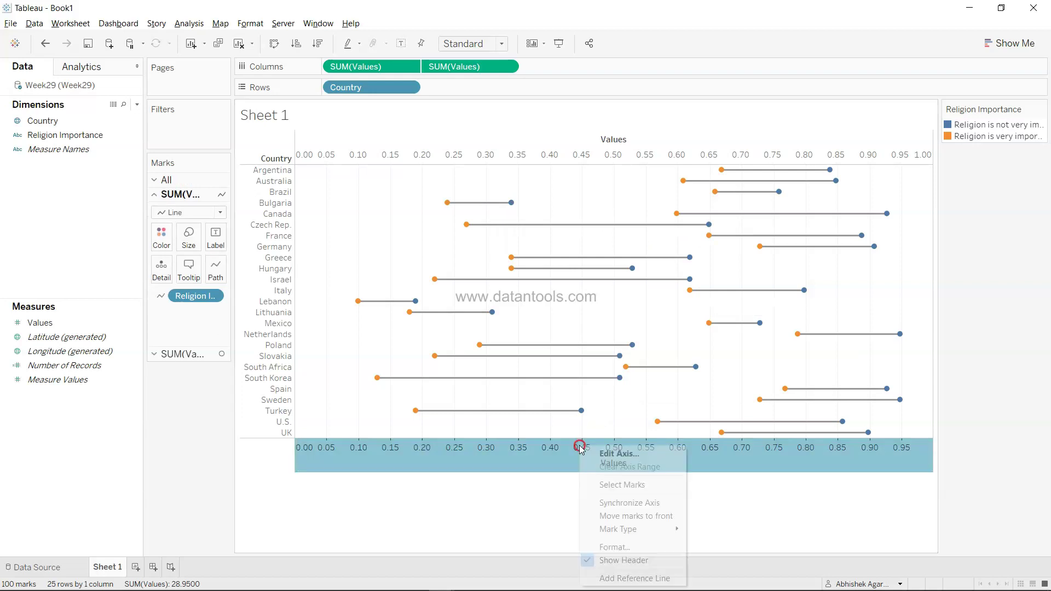
left_click(639, 502)
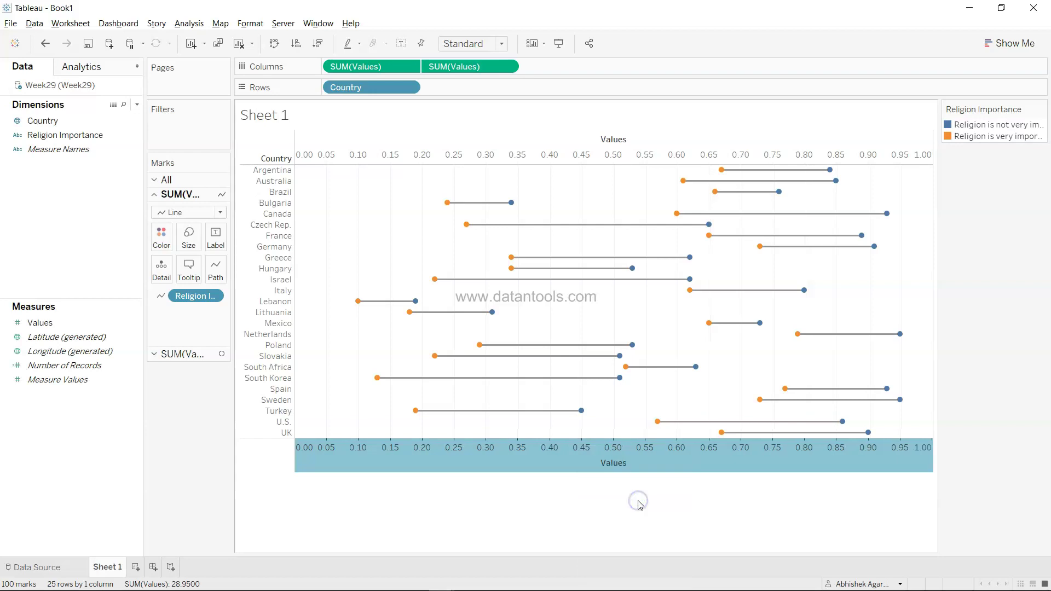
Hide the header of the upper Values axis and clear the axis selection.
left_click(574, 158)
right_click(573, 157)
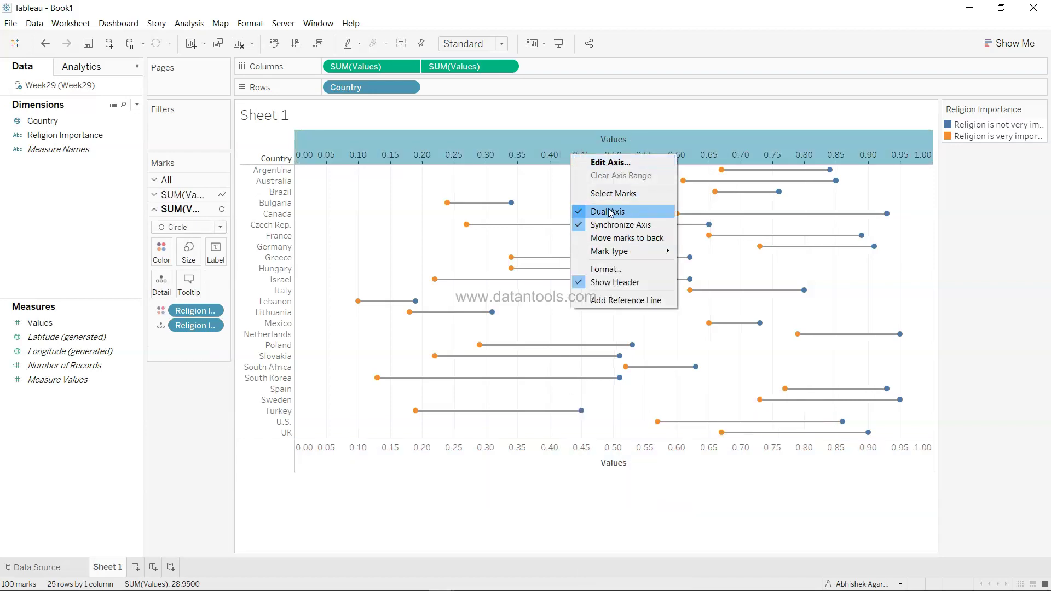
left_click(614, 283)
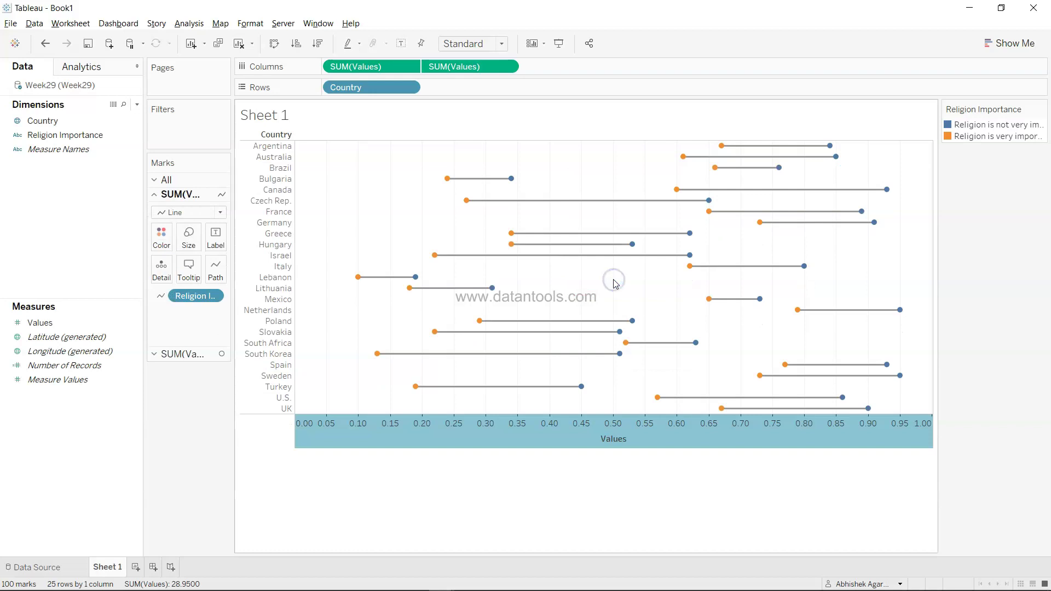
left_click(749, 508)
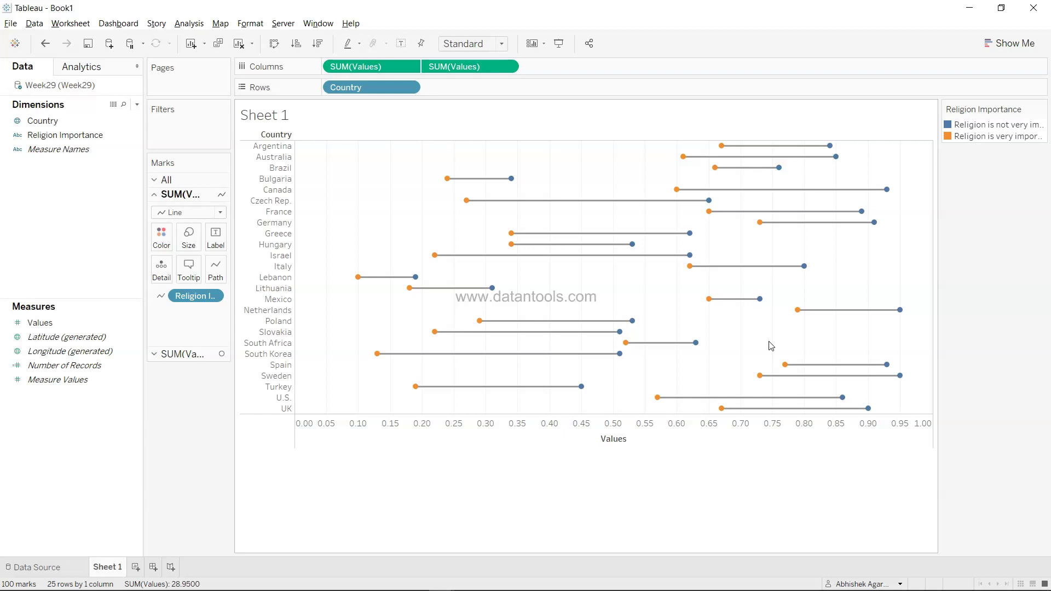
Create a new calculated field named Important.
left_click(137, 105)
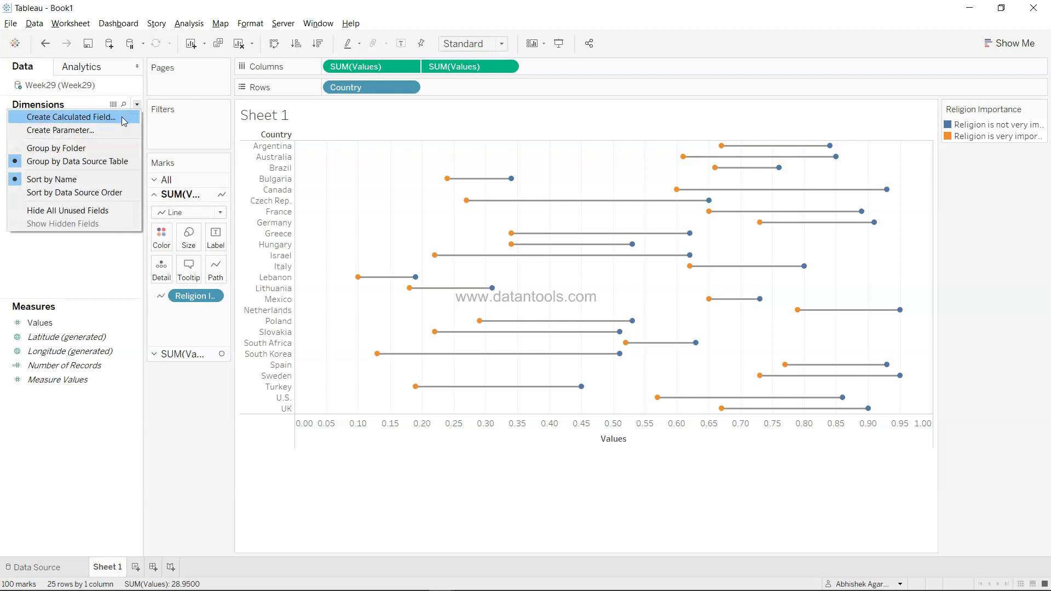
left_click(190, 464)
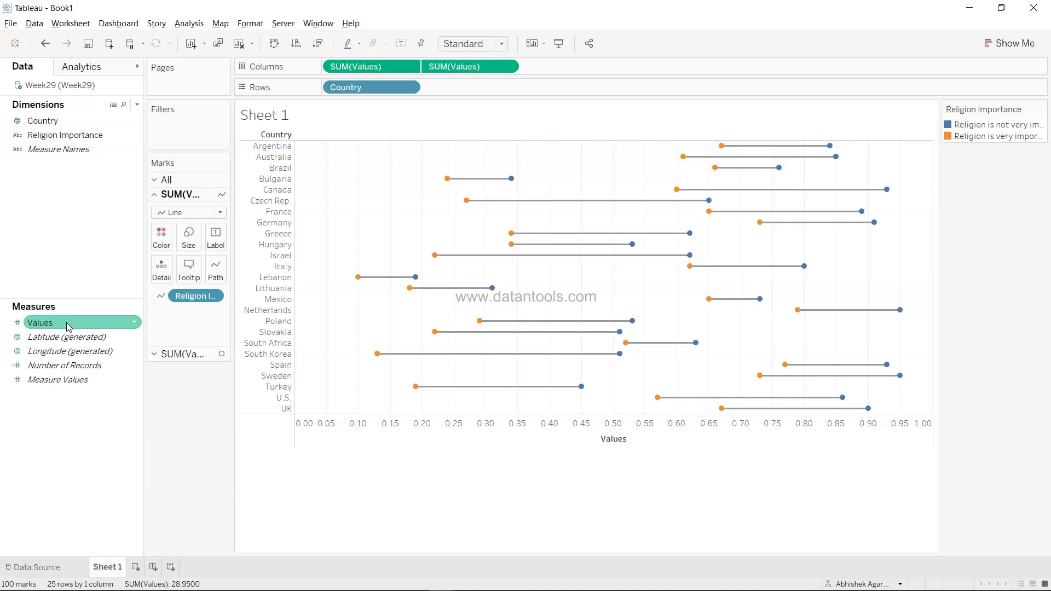
left_click(137, 104)
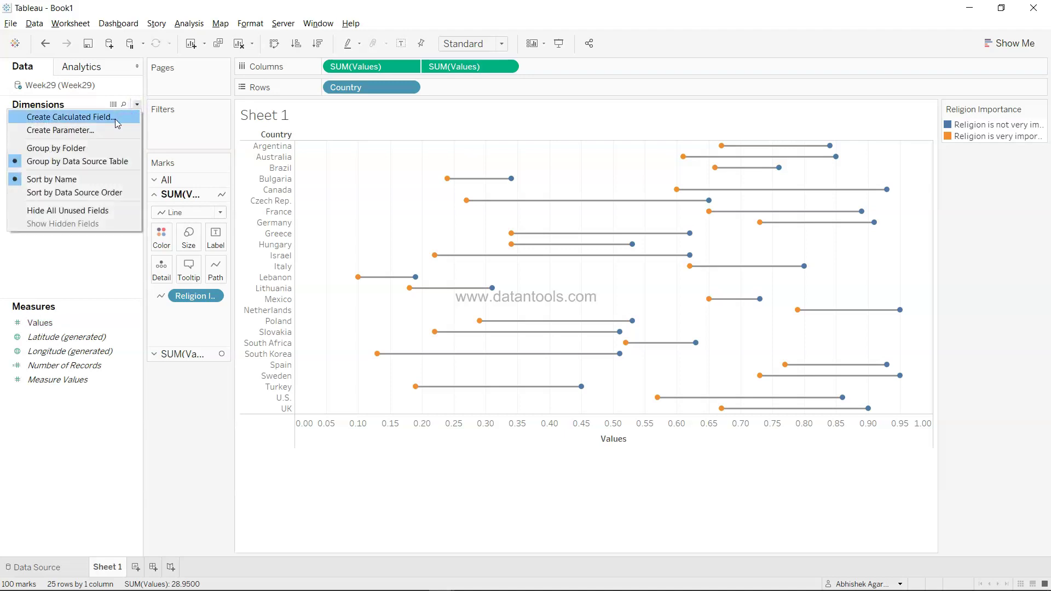
left_click(115, 120)
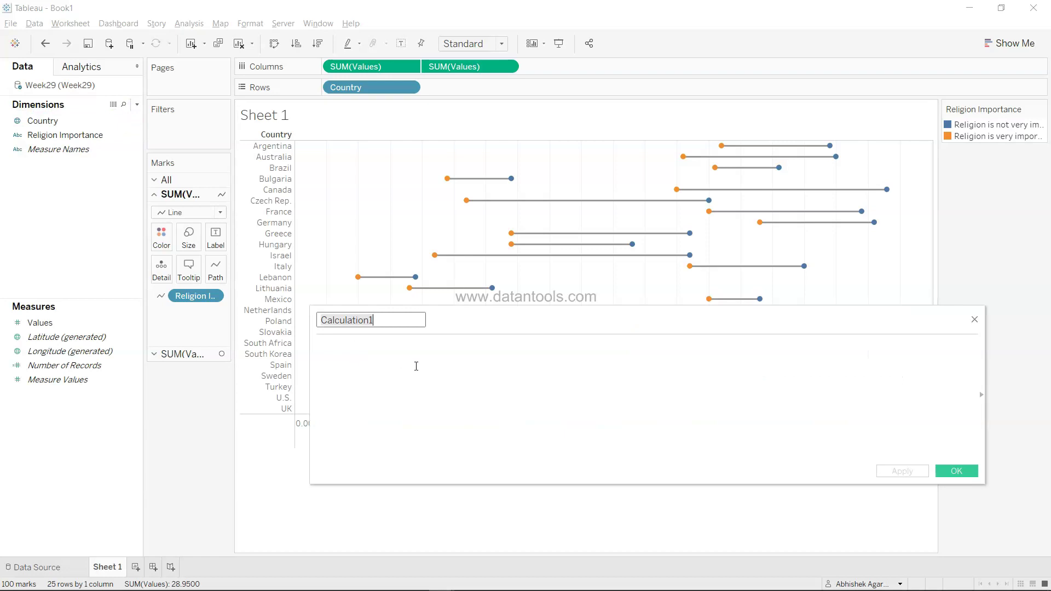
type("Im")
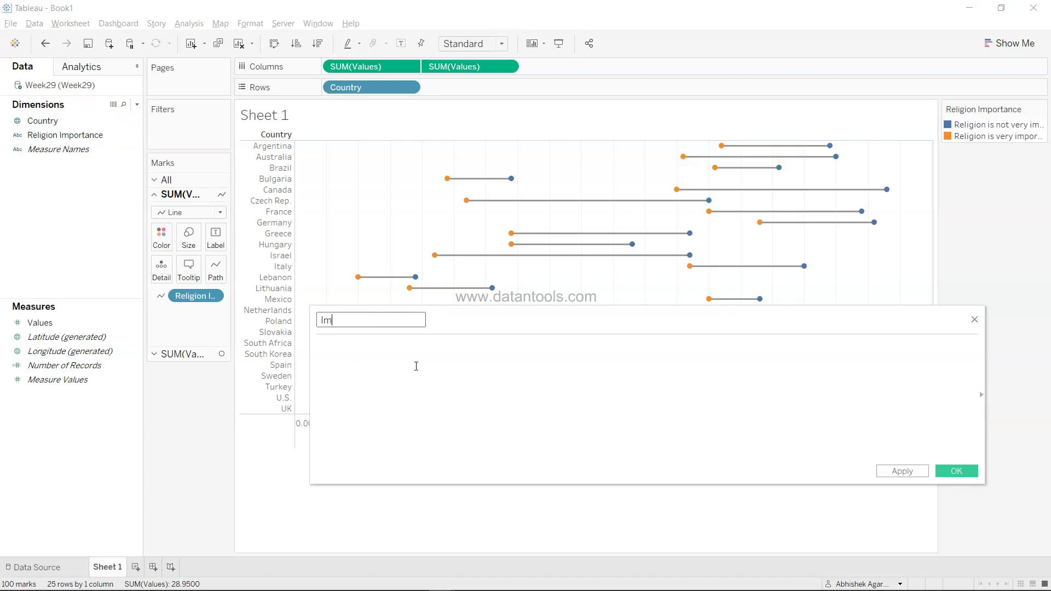
type("portant")
Write the formula's condition as IF [Religion Importance] = 'Religion is very important'.
left_click(415, 366)
type("IF")
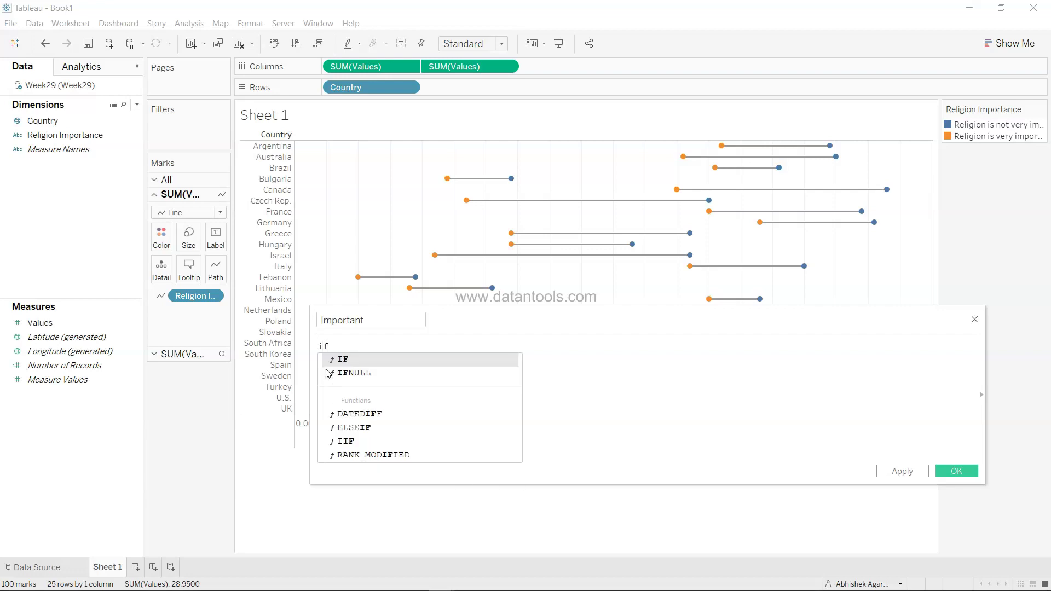
type("  [Rel")
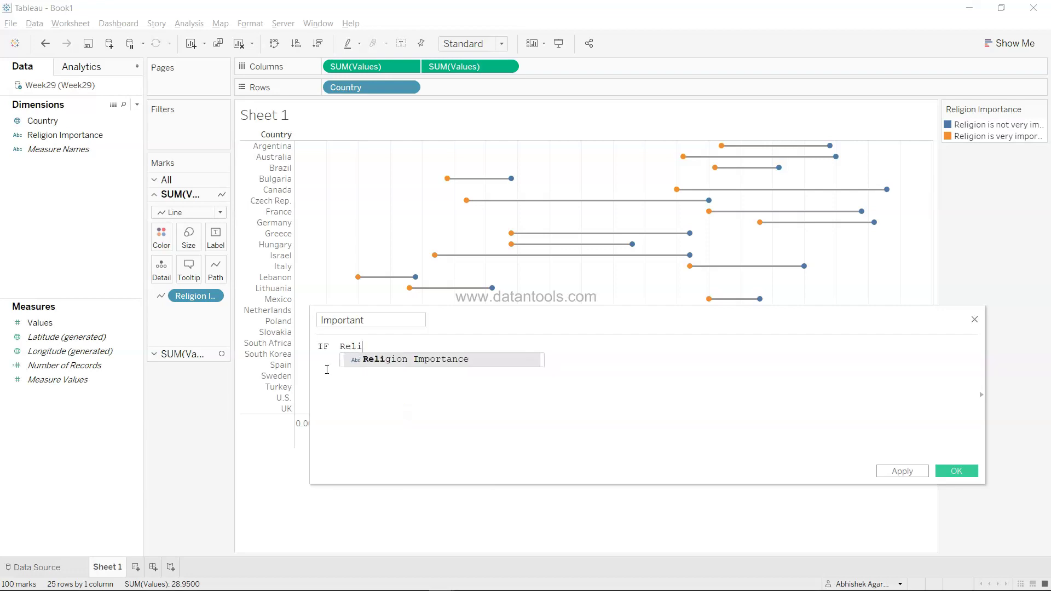
type("i")
key("Return")
type("= 'Religion")
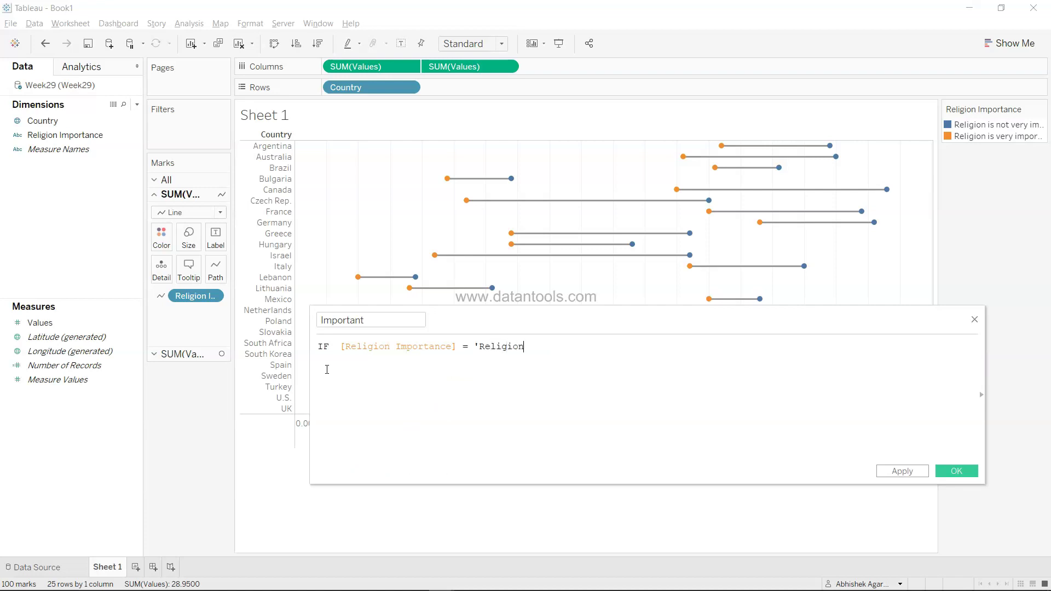
type(" is important")
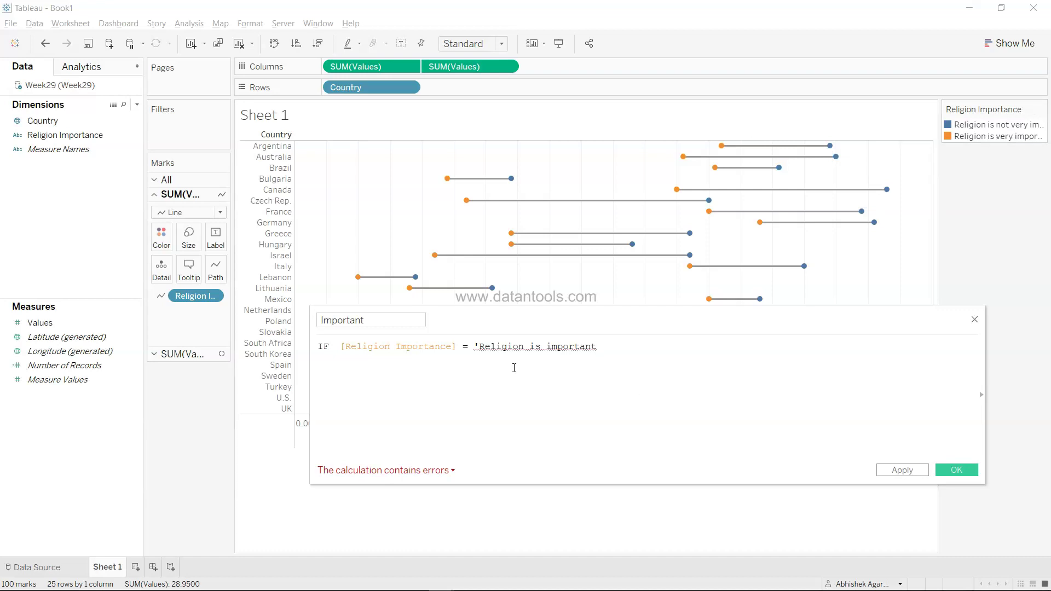
left_click(545, 347)
type("very ")
type("'")
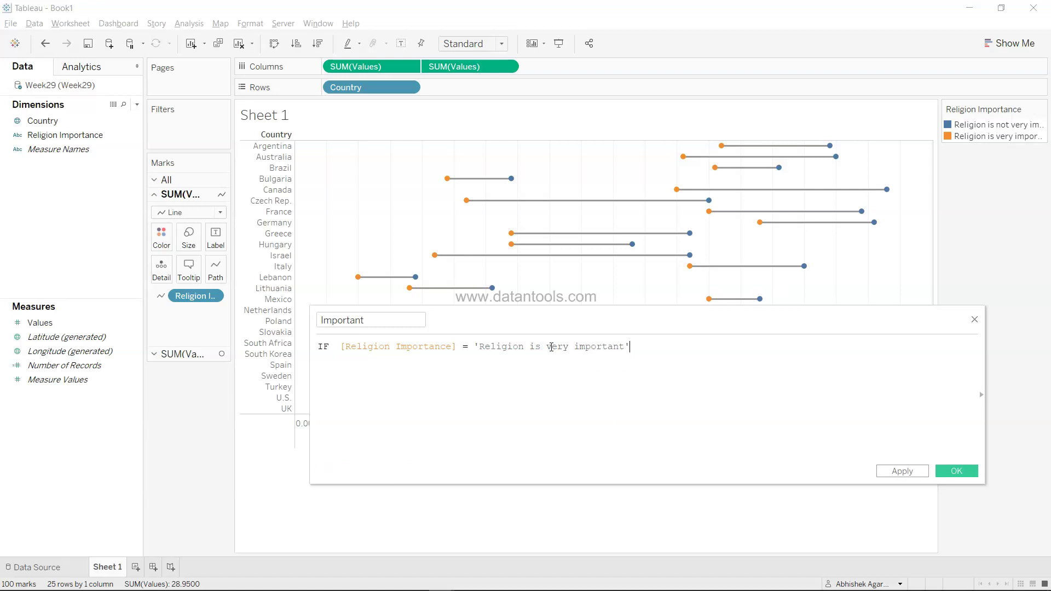
Complete the formula with THEN [Values] END on the line below the condition.
type("THEN val")
key("Return")
type("end")
key("Return")
Save the Important calculated field and widen the Religion Importance legend so its full labels fit.
left_click_drag(371, 320, 320, 320)
left_click(321, 320)
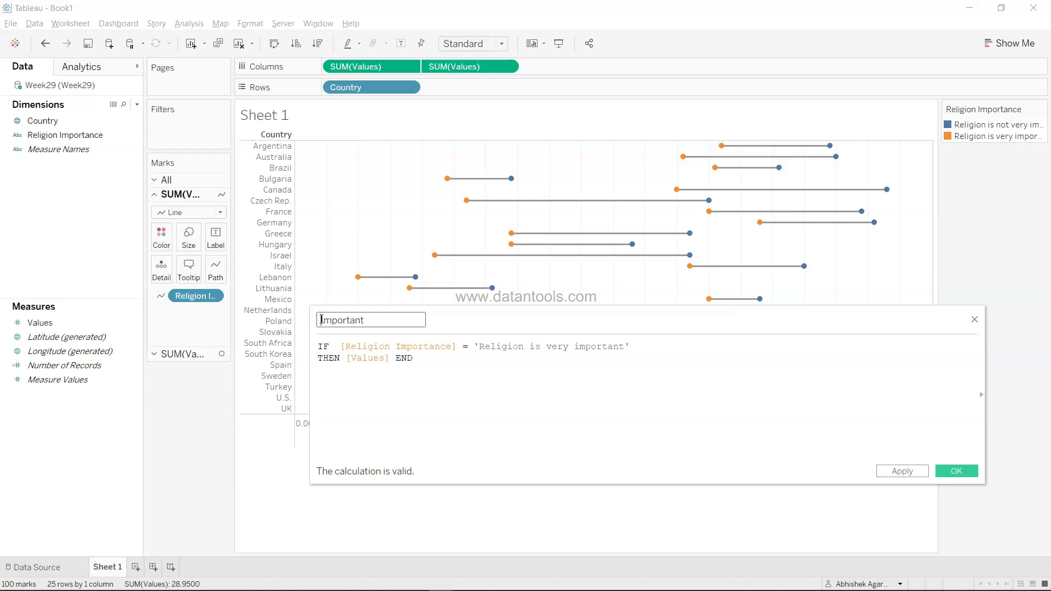
left_click_drag(463, 347, 490, 363)
left_click(490, 364)
left_click(957, 471)
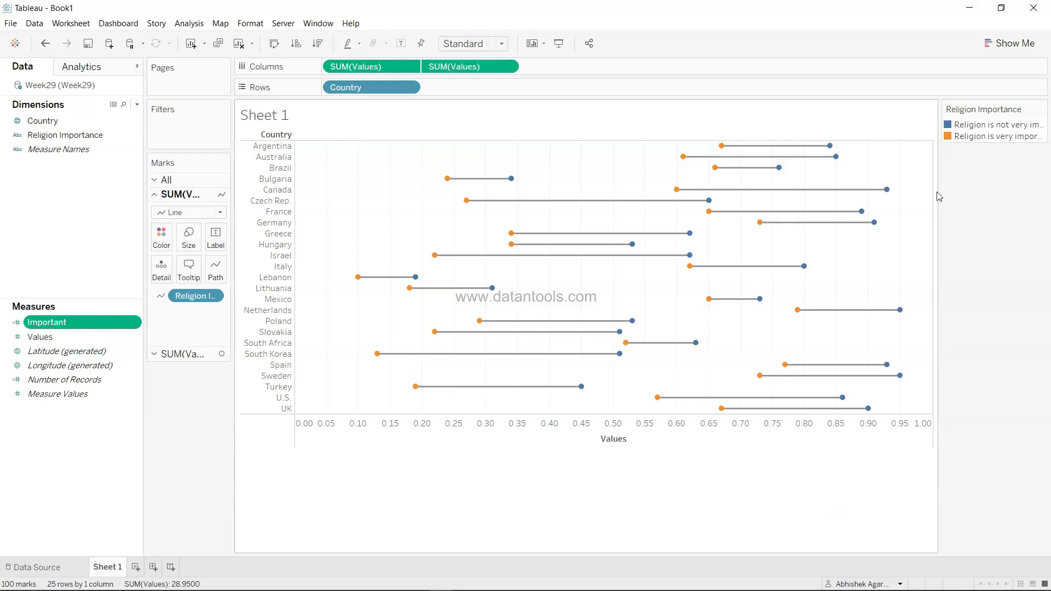
left_click_drag(938, 200, 894, 204)
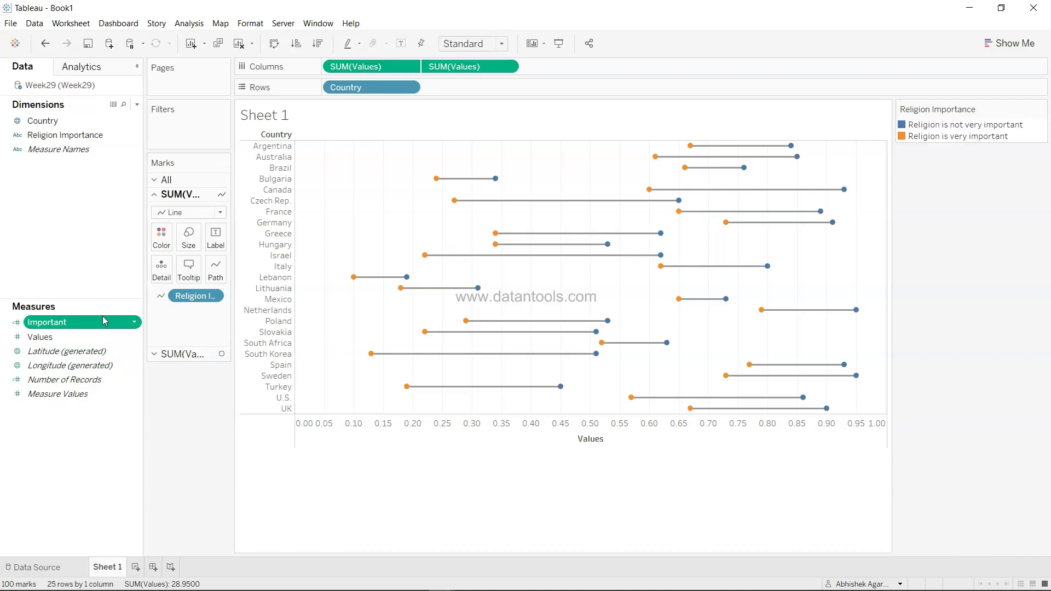
Create a new calculated field named Not Important.
left_click(137, 105)
left_click(129, 115)
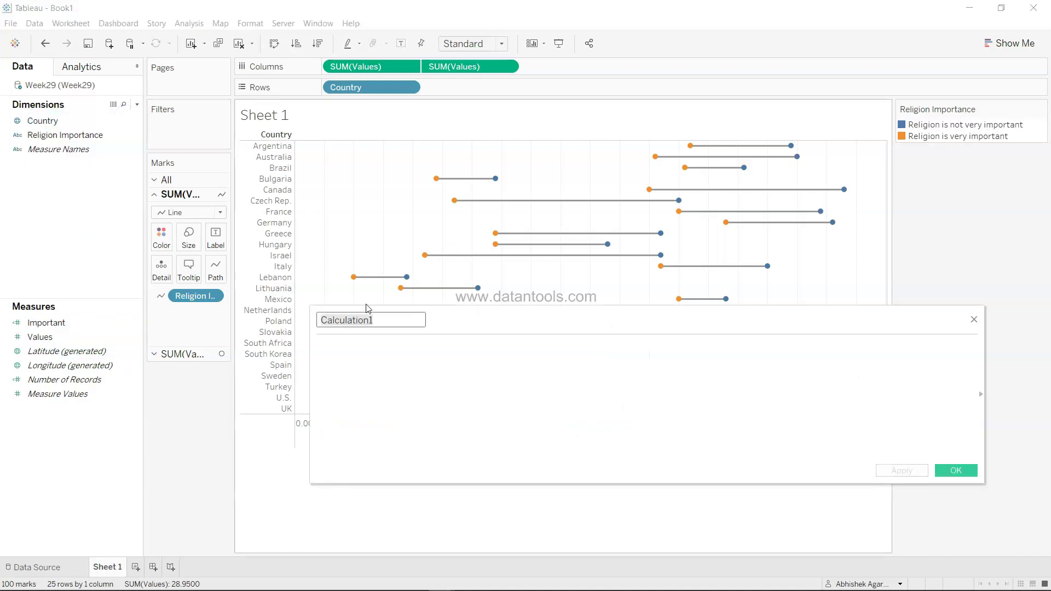
type("Not Important")
key("Tab")
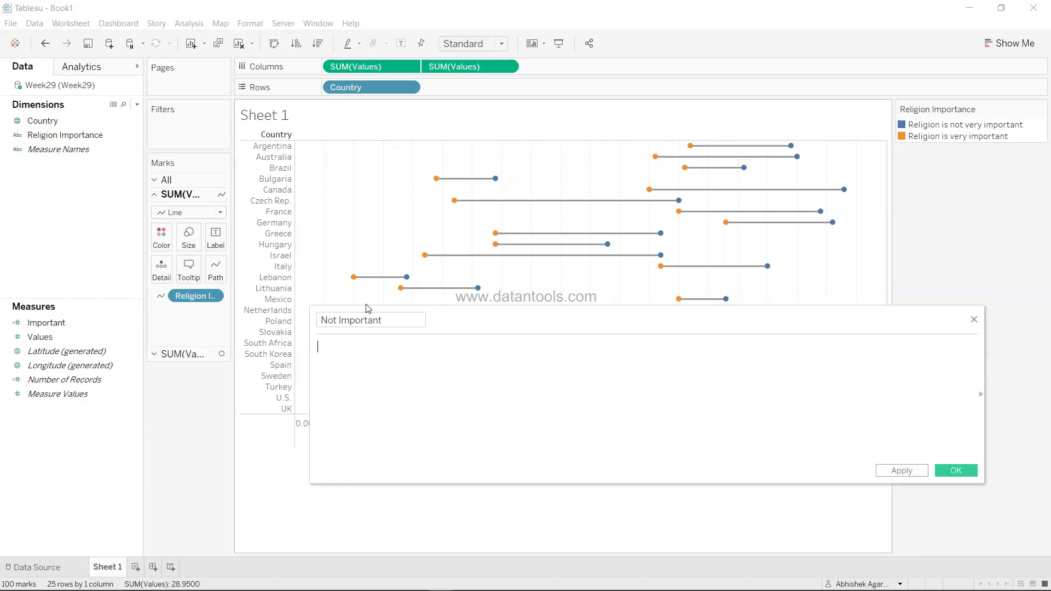
Write the formula's condition as IF [Religion Importance] = 'Religion is not very important'.
type("IF")
type("  [")
type("Re")
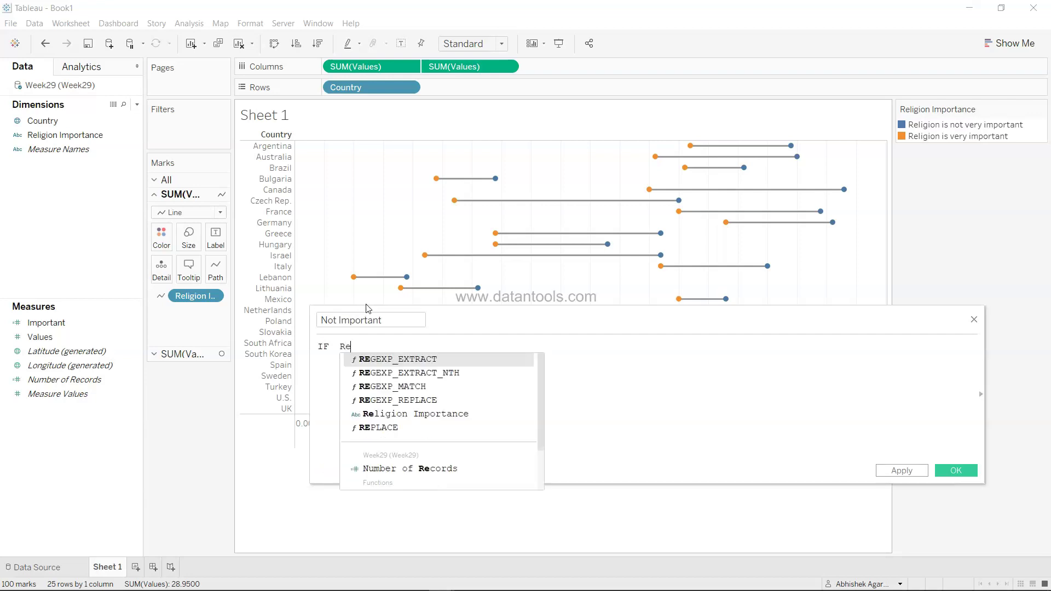
type("l")
key("Return")
type("= '")
type("Religi")
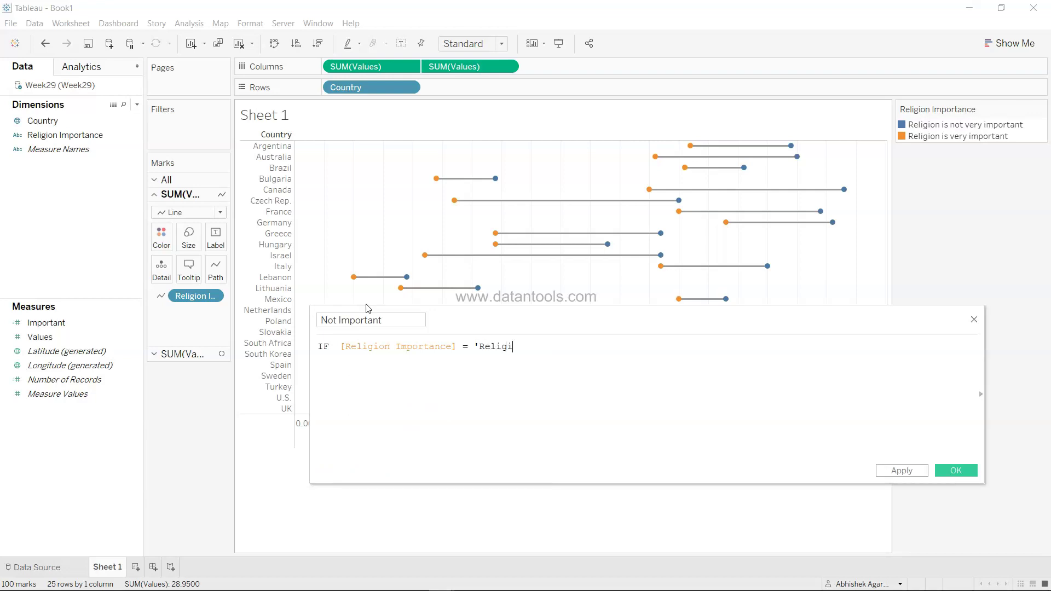
type("on is not very important'")
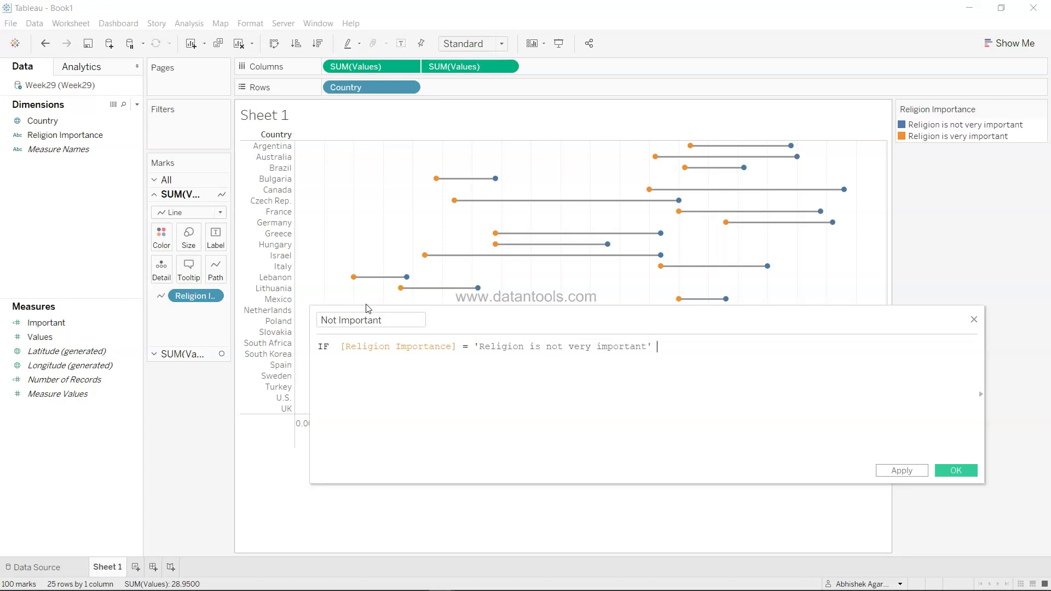
Complete the Not Important formula with THEN [Values] END and save the field.
type(" THEN [Values] ")
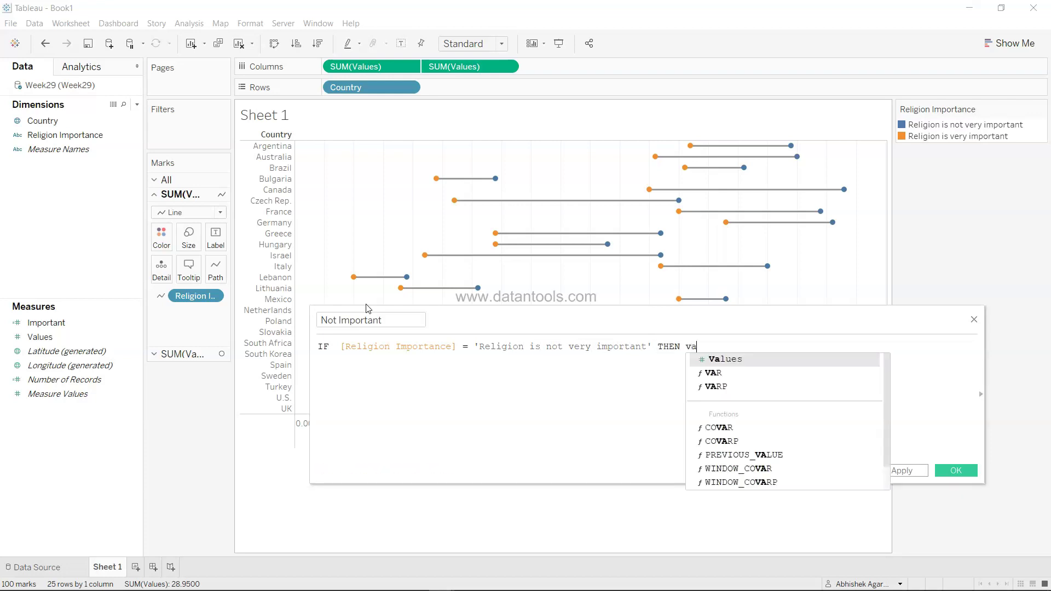
type("END")
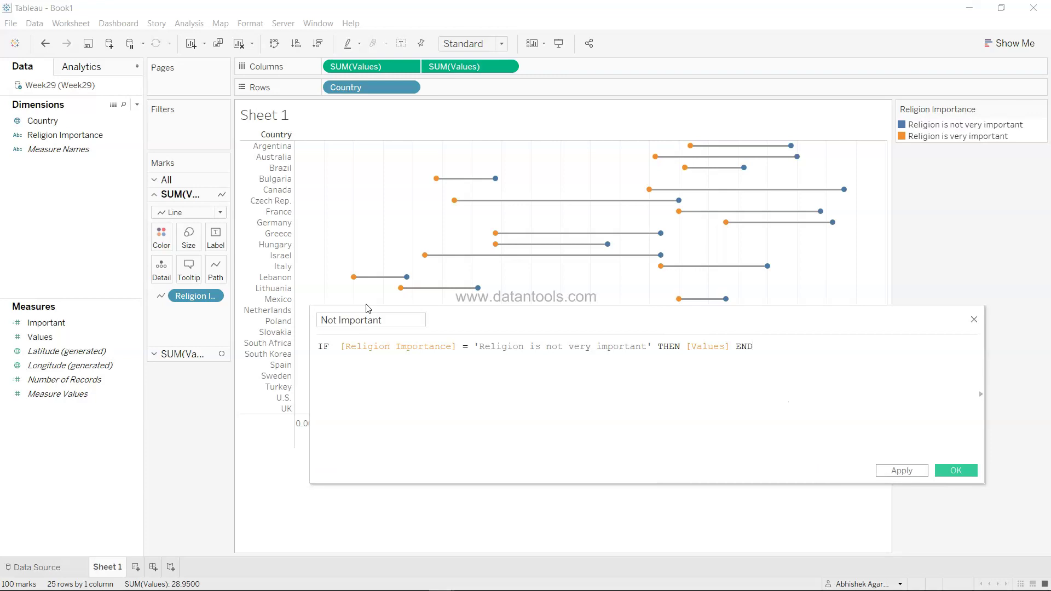
left_click(952, 470)
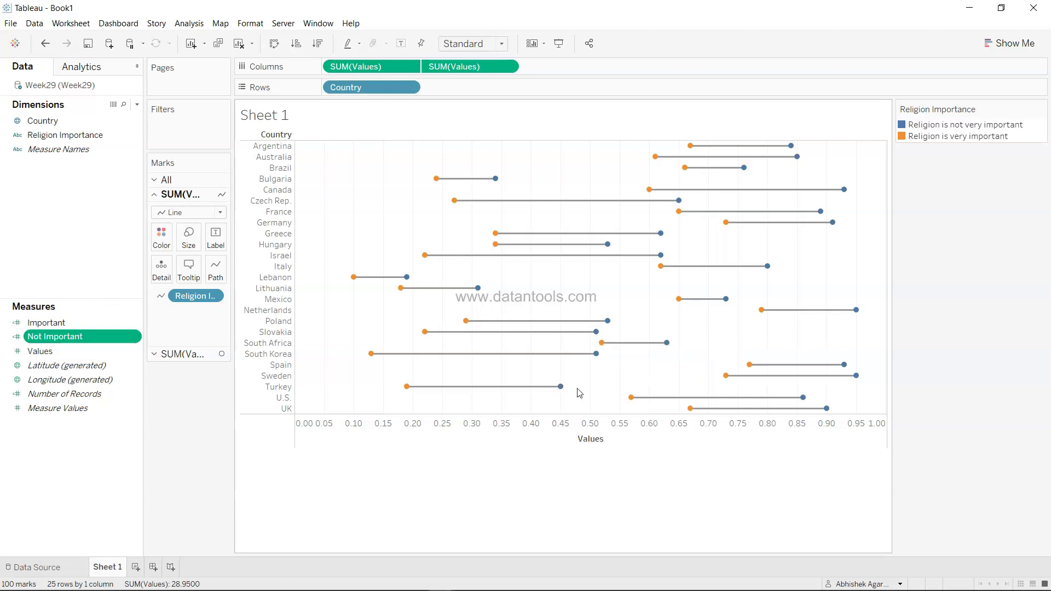
Create a new calculated field named Difference.
mouse_move(798, 156)
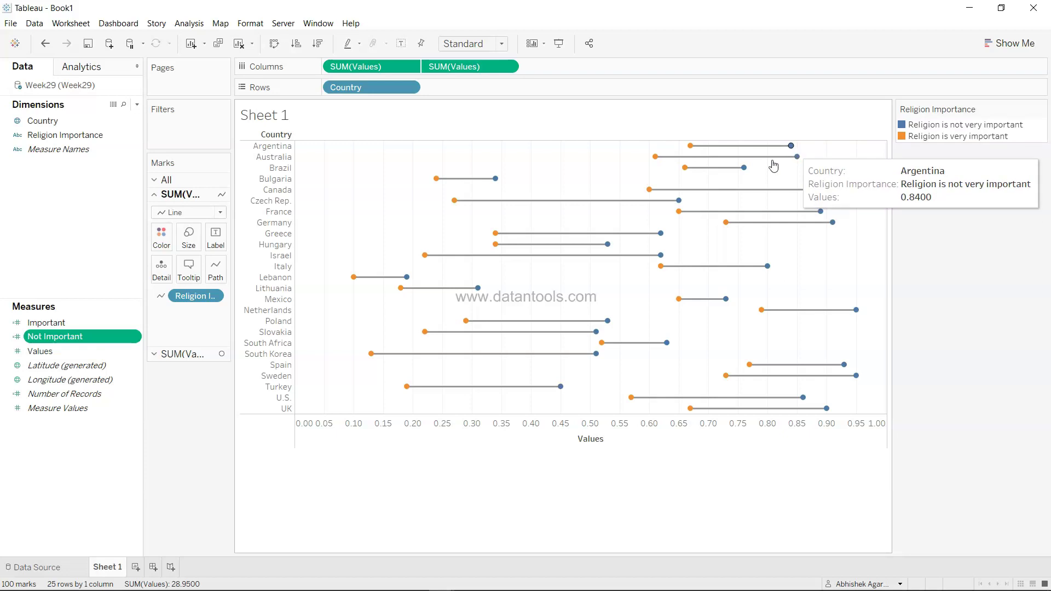
left_click(140, 104)
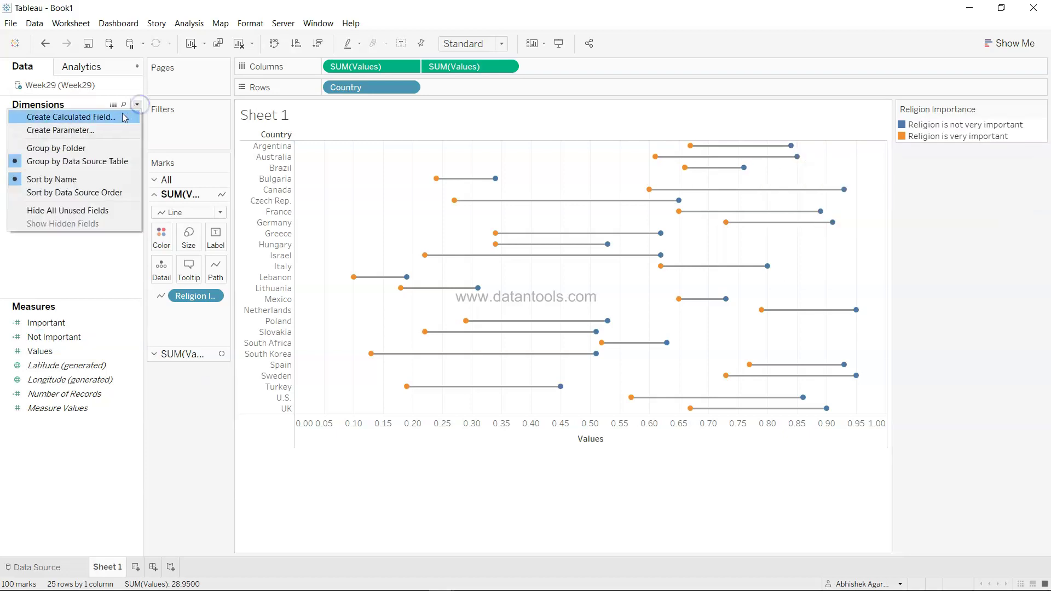
left_click(122, 113)
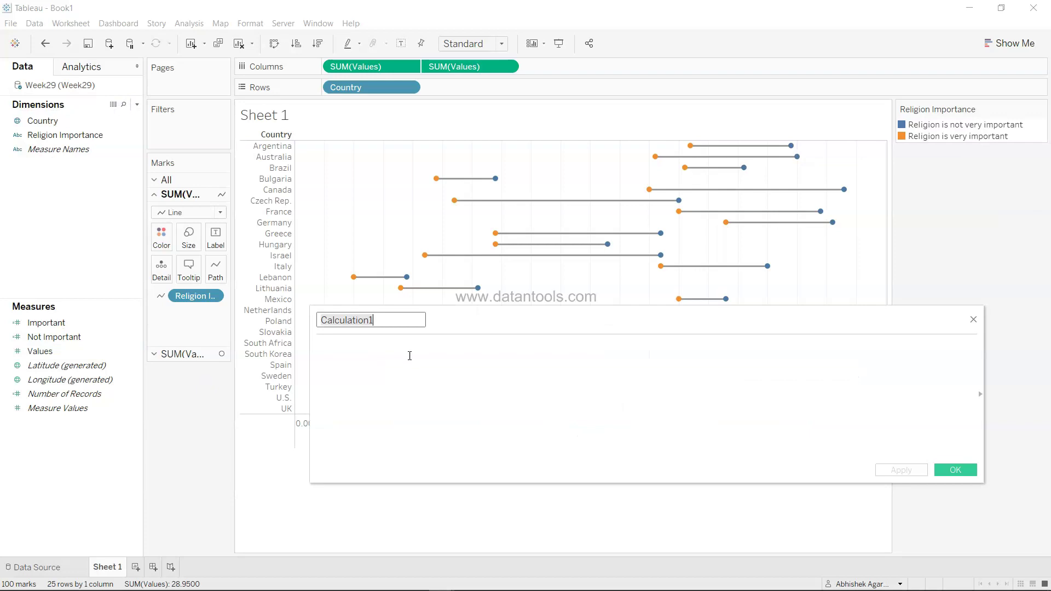
type("Difference")
left_click(411, 358)
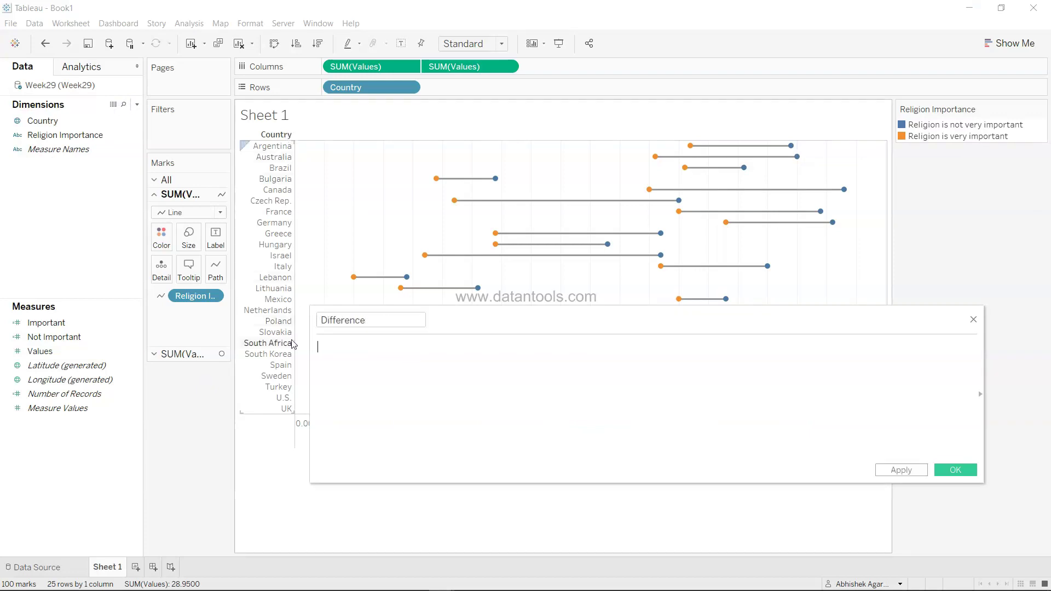
left_click(386, 386)
Begin the Difference formula as a level-of-detail expression, {FIXED [Country] : SUM()}.
type("{")
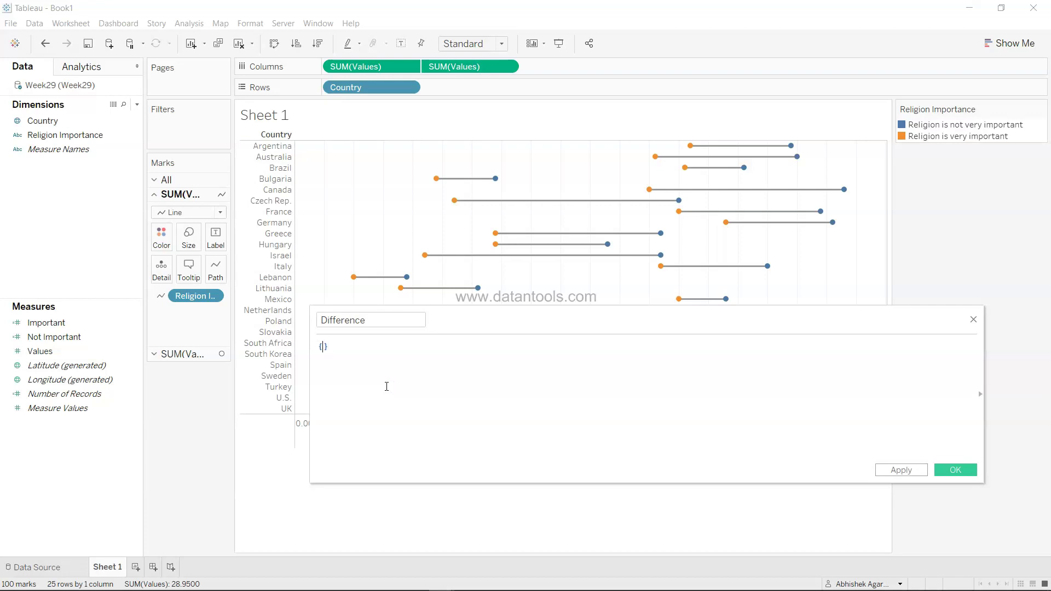
type("Fix")
key("Return")
type("Coun")
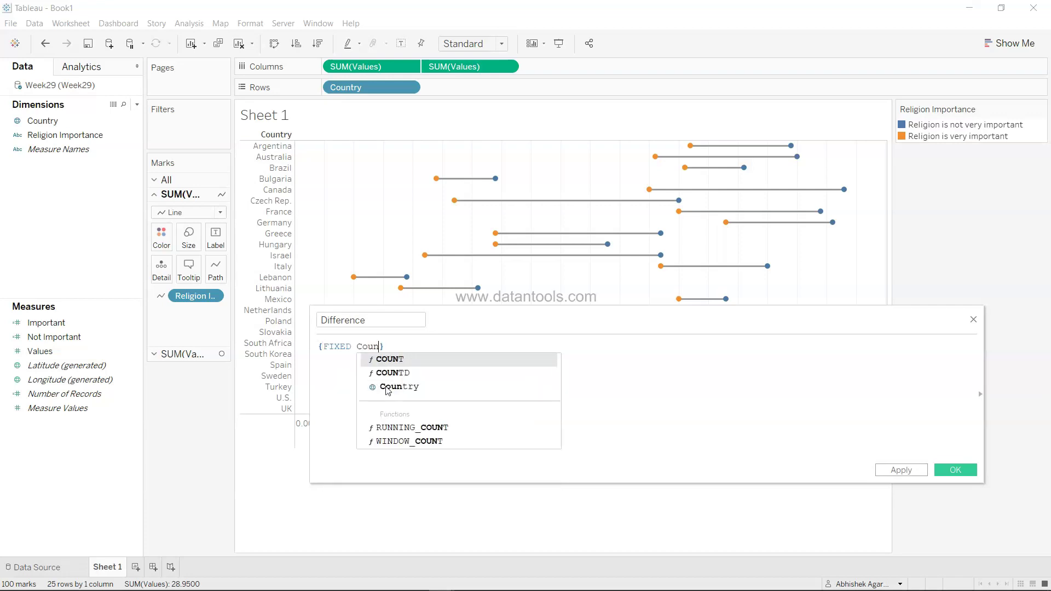
double_click(387, 387)
type(": sum")
key("Return")
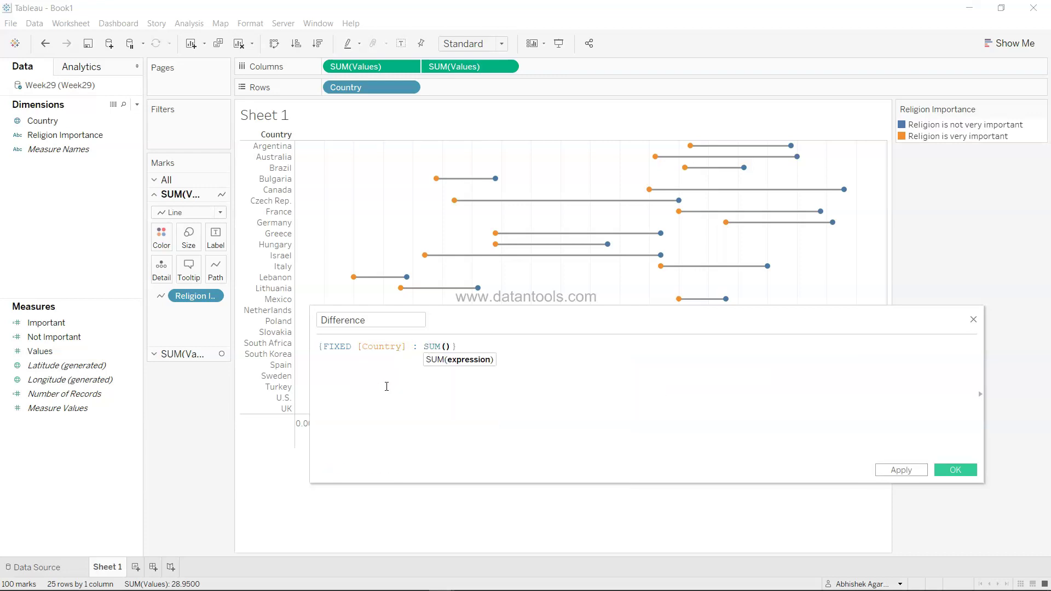
Complete the expression as SUM([Not Important]) - SUM([Important]) and save the Difference field.
type("not")
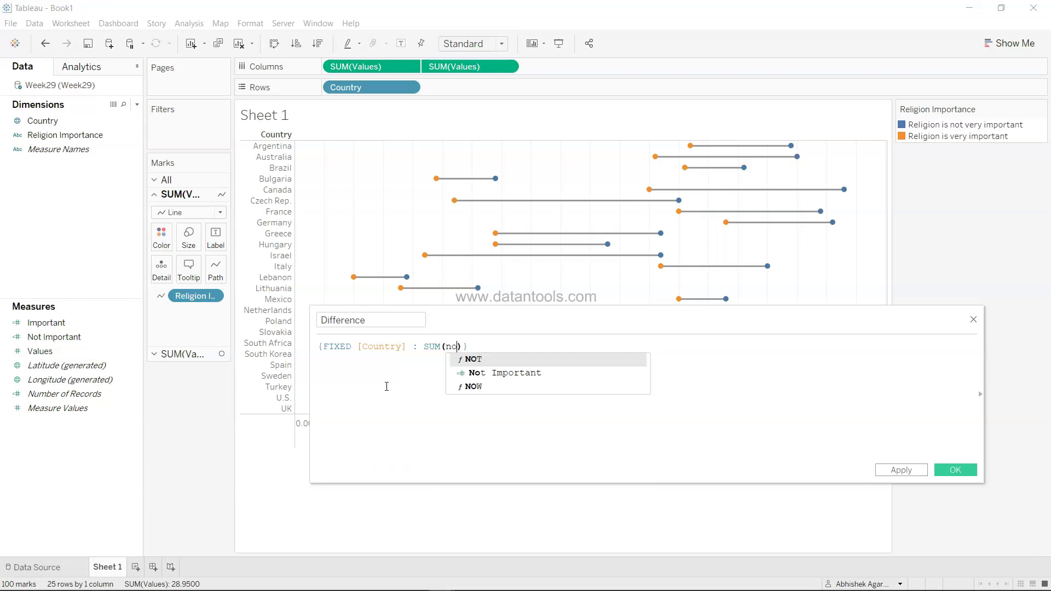
key("Down")
key("Return")
type("- sum")
key("Return")
type("imp")
key("Return")
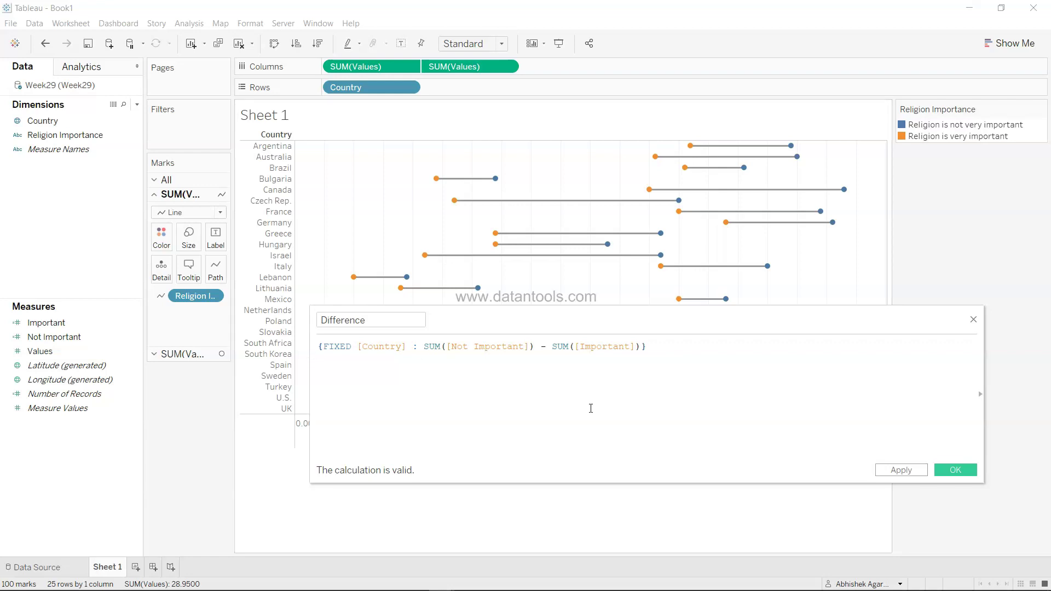
left_click(944, 471)
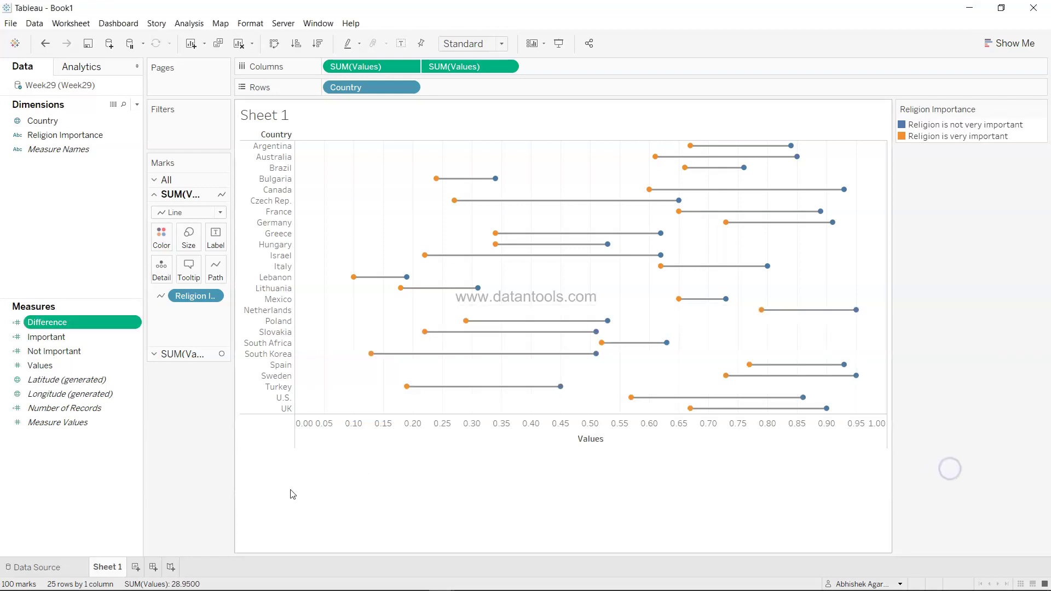
Add a new worksheet and build a horizontal bar chart of Difference by Country with Show Me.
left_click(135, 566)
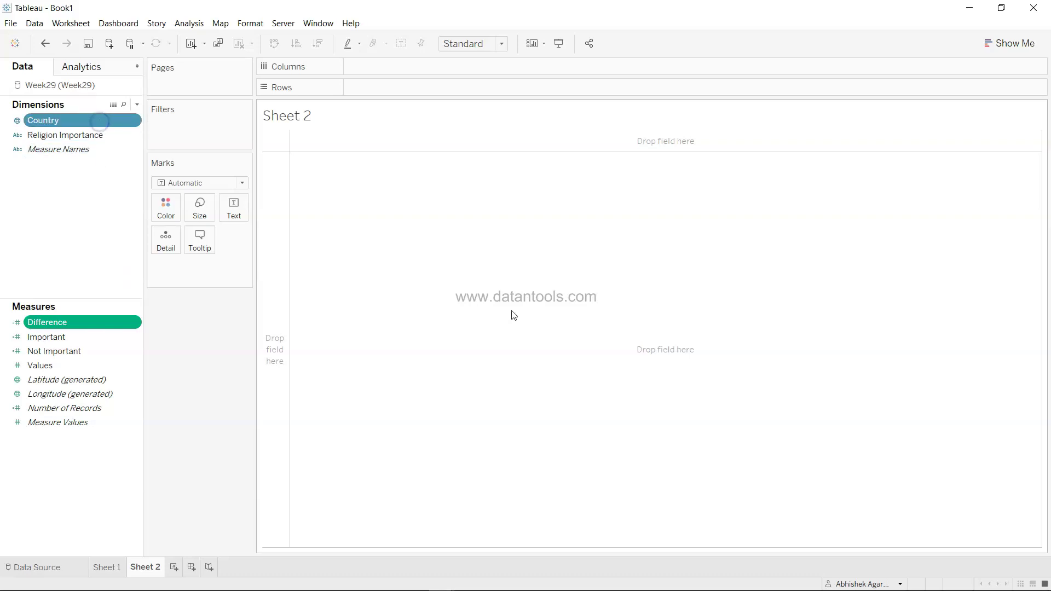
left_click(1010, 43)
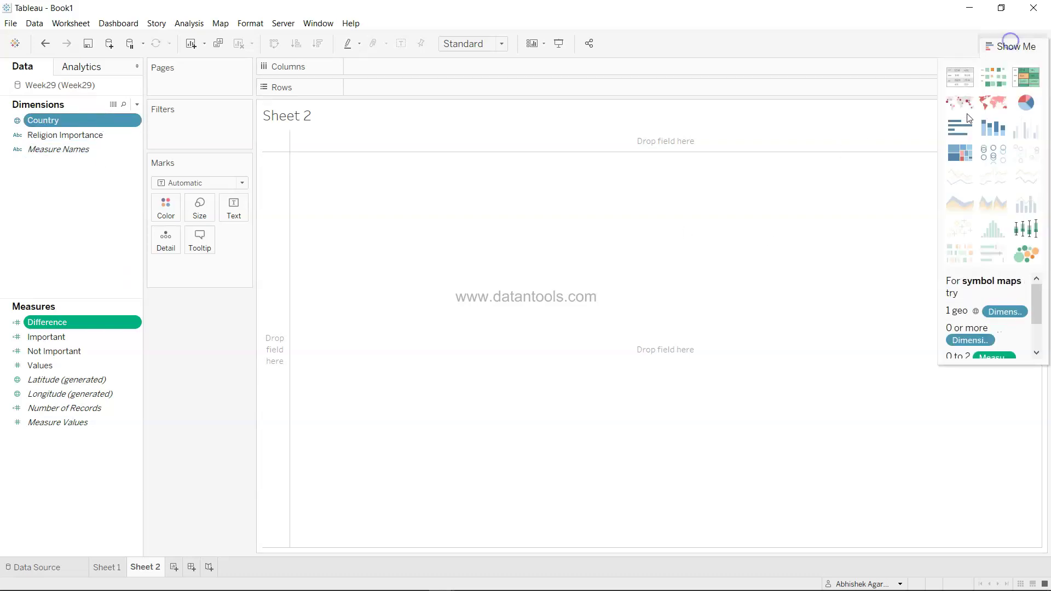
left_click(962, 130)
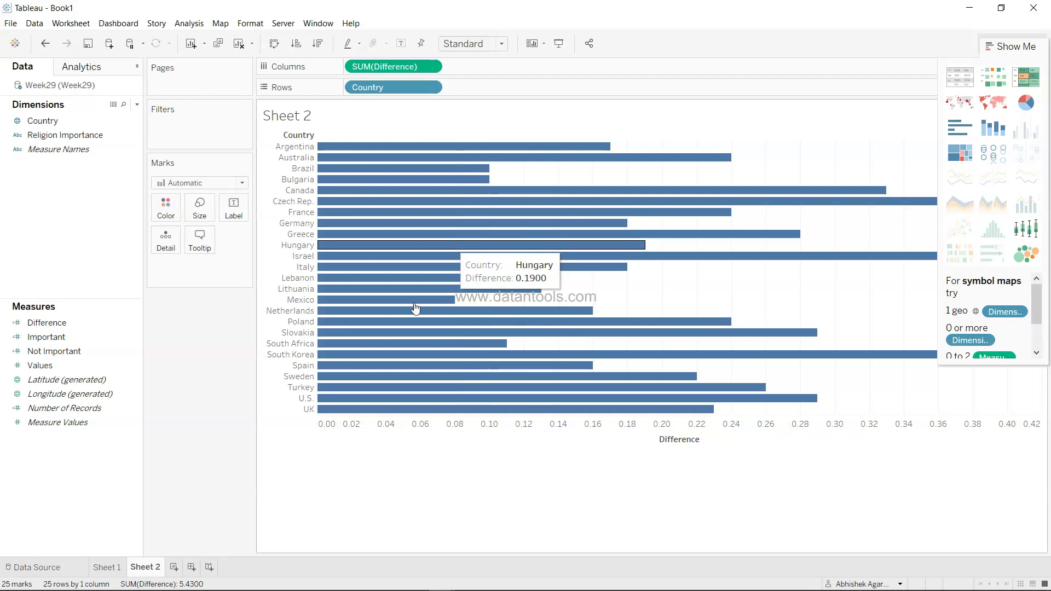
left_click(1020, 49)
Examine the Difference bars per country and compare them with the dumbbell chart on Sheet 1.
mouse_move(560, 249)
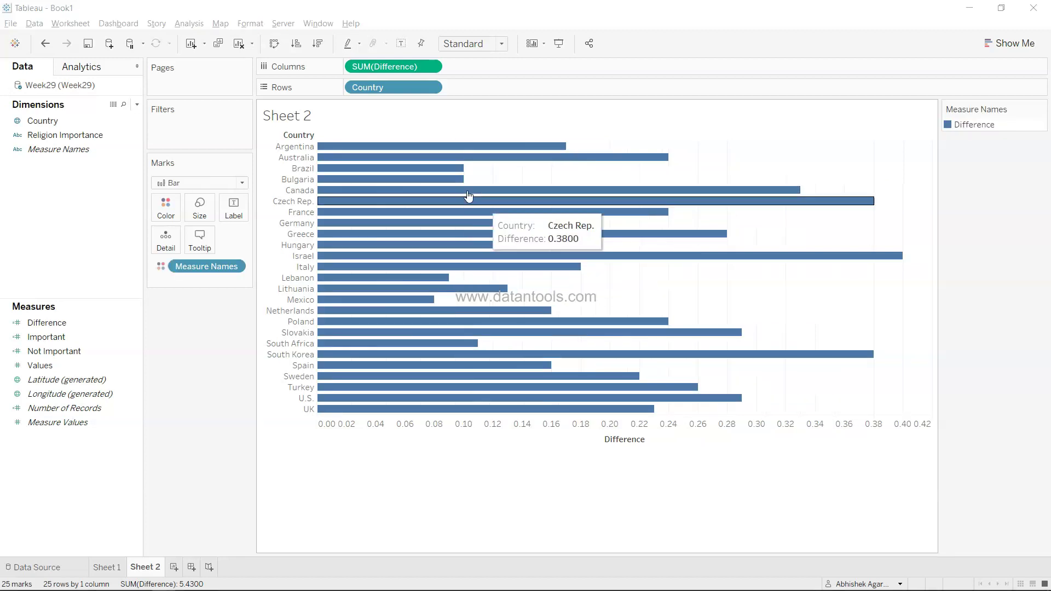
mouse_move(474, 253)
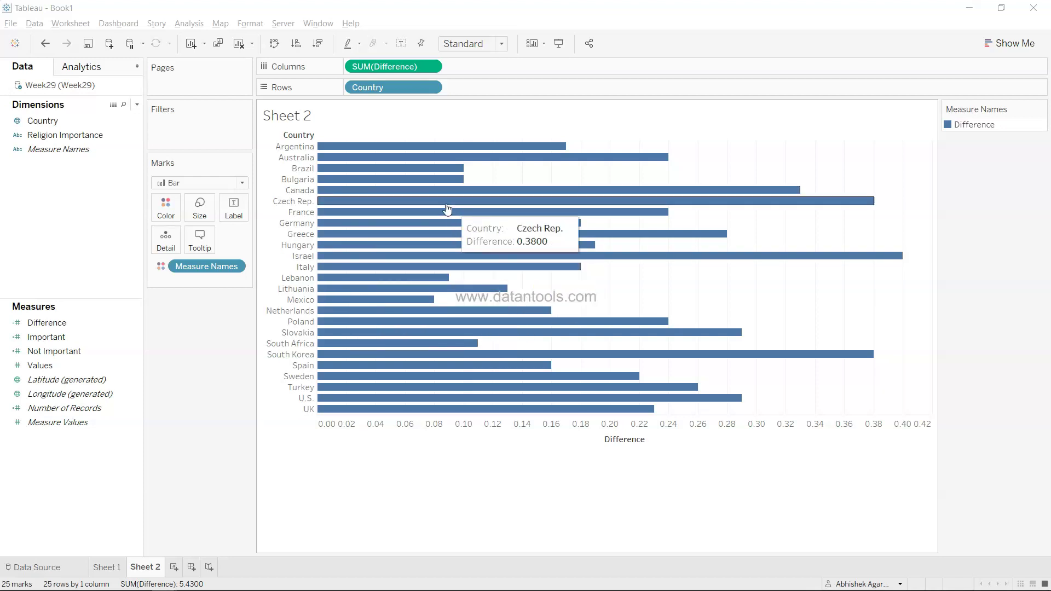
mouse_move(441, 225)
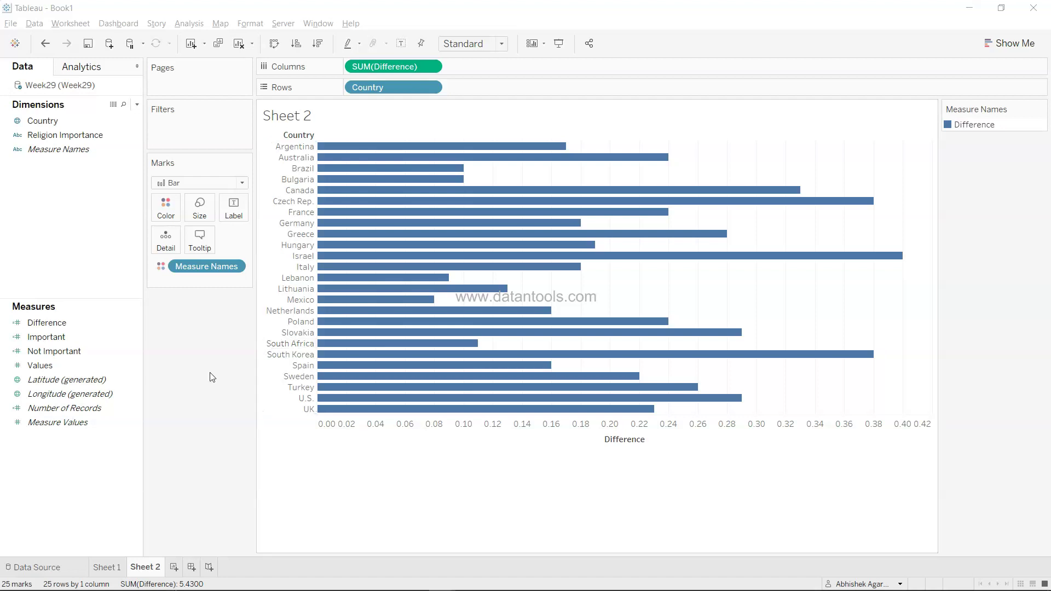
mouse_move(466, 185)
left_click(107, 567)
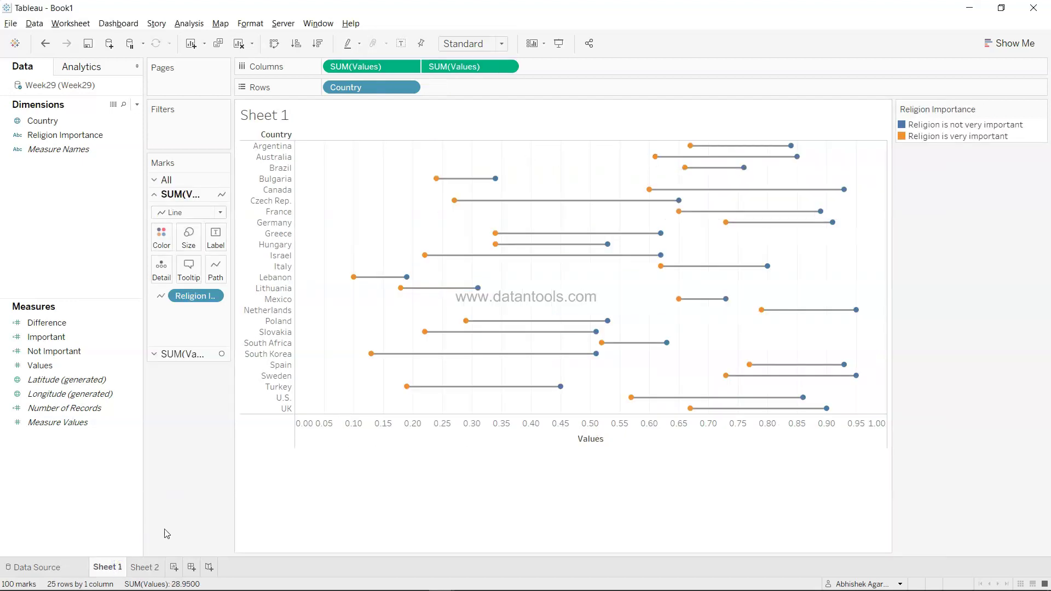
left_click(144, 567)
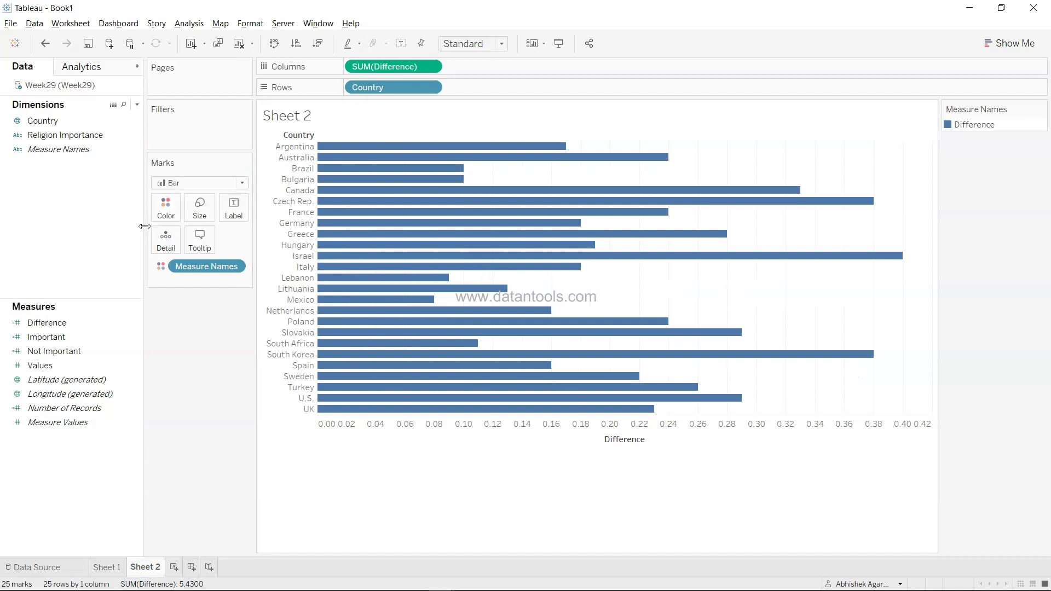
Replace SUM(Difference) on Columns with Measure Values on Sheet 2.
left_click_drag(410, 66, 201, 383)
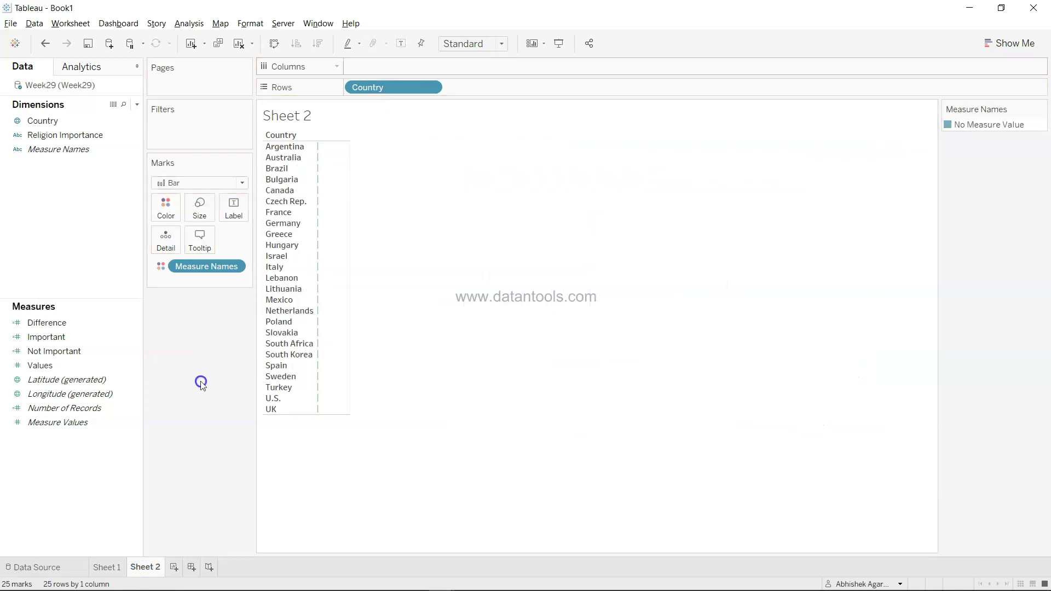
left_click_drag(89, 425, 406, 71)
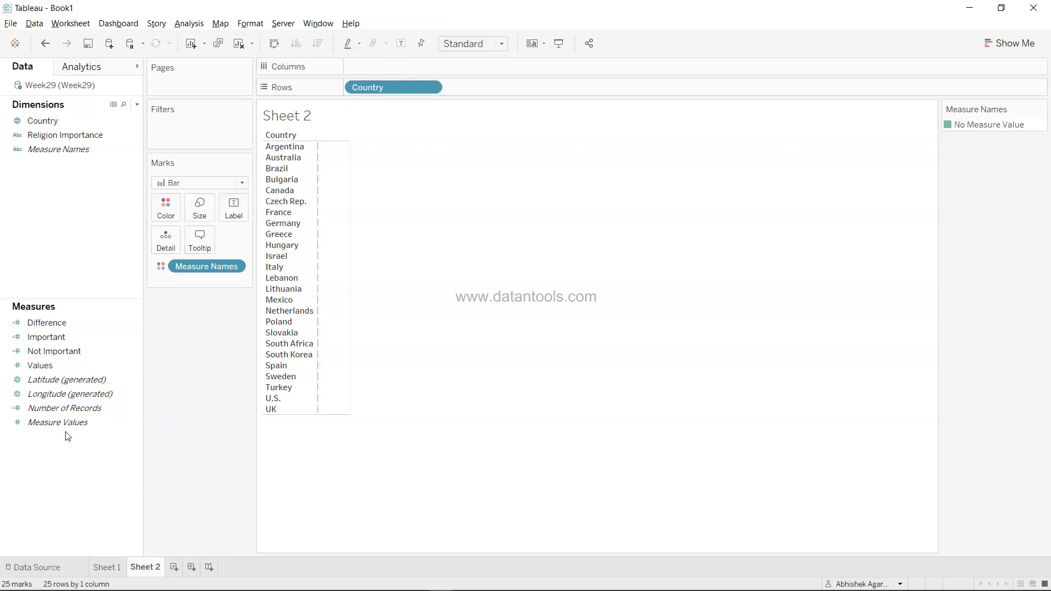
left_click_drag(65, 421, 416, 68)
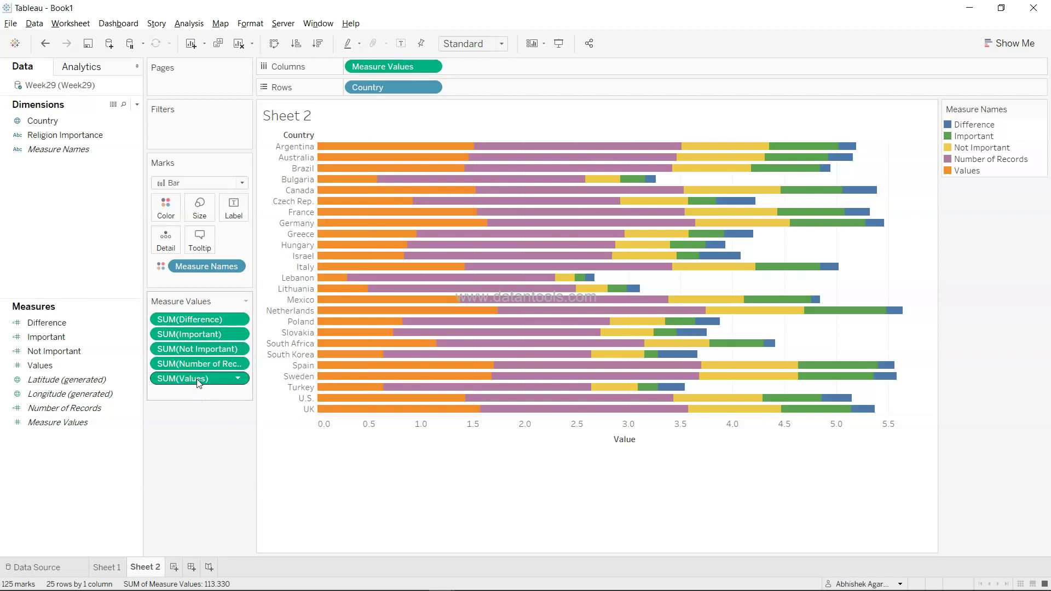
Remove Values, Number of Records and Not Important from the measure values, and undo the extra removal of Important.
left_click_drag(198, 382, 184, 495)
left_click_drag(211, 363, 192, 500)
left_click_drag(202, 352, 176, 488)
left_click_drag(201, 336, 189, 458)
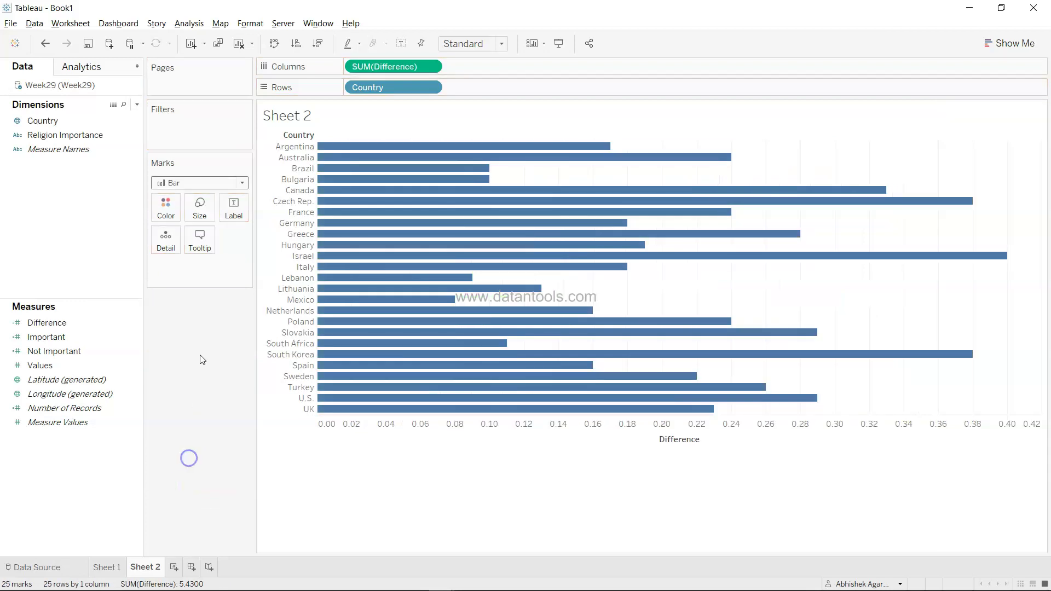
key("ctrl+z")
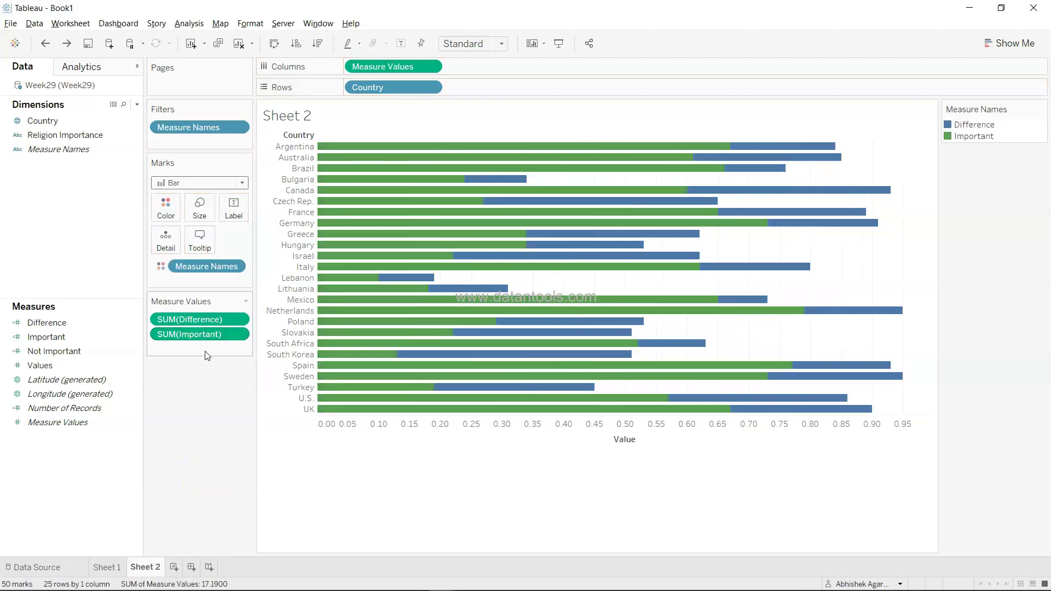
Add an Avg(0) calculation to the measure values on Sheet 2 and remove SUM(Important).
type("Avg")
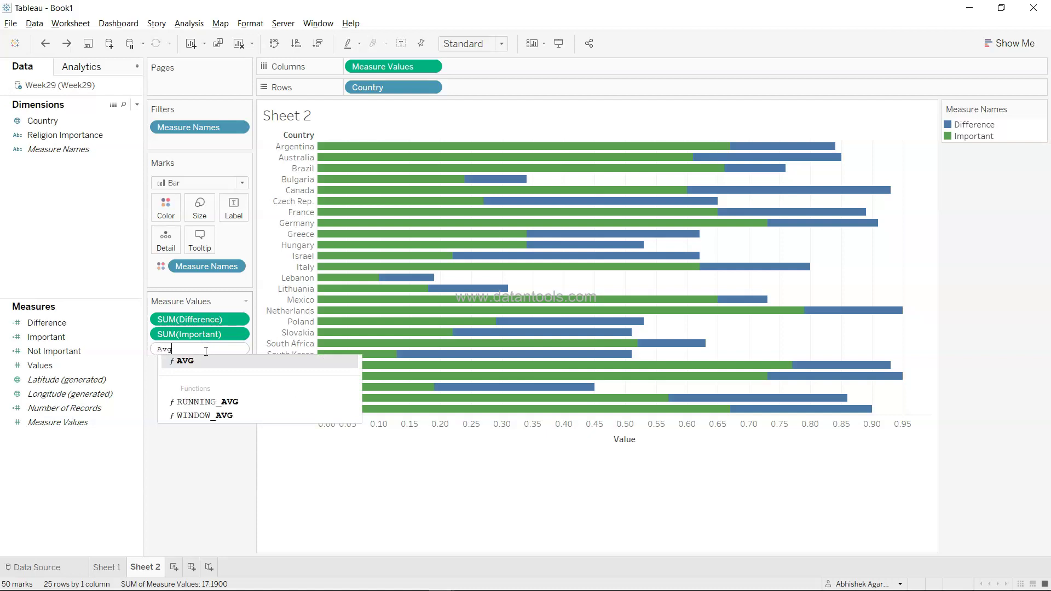
type("(0)")
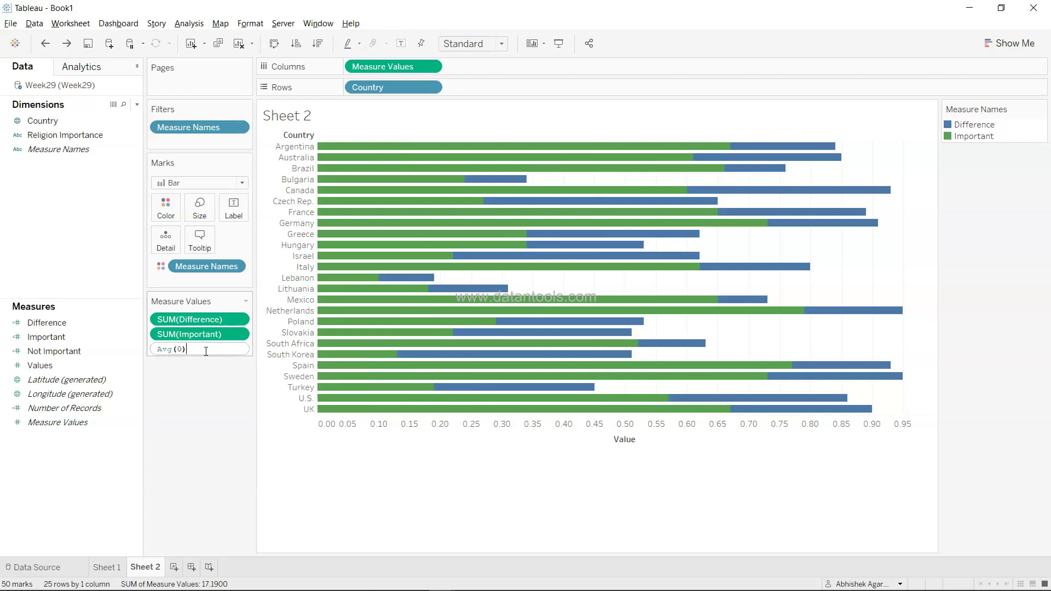
key("Return")
left_click_drag(200, 334, 202, 447)
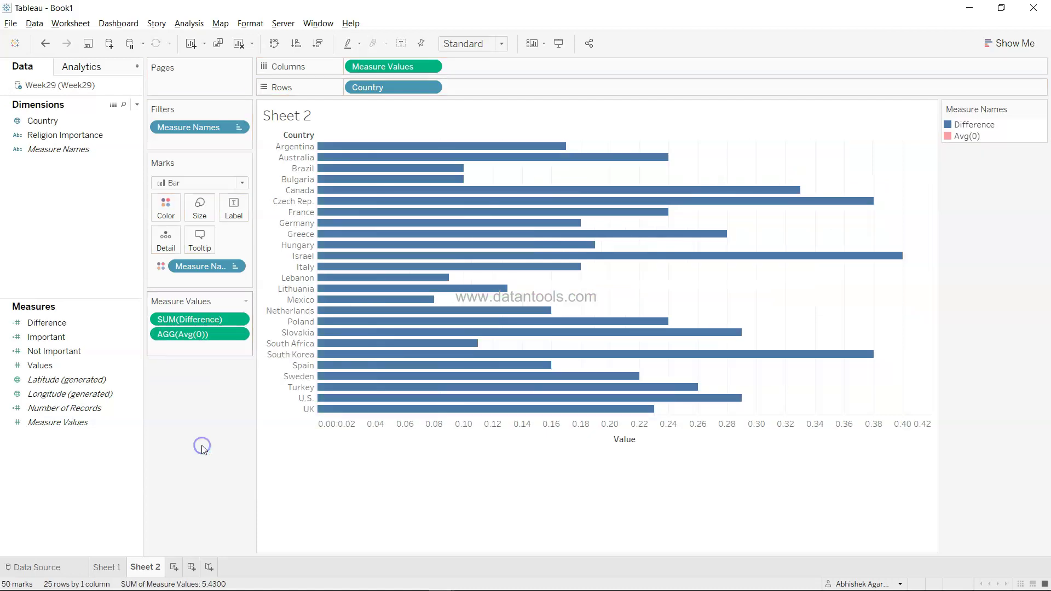
Turn the Difference bars into thick lines with Measure Names moved from Color to Path.
left_click(210, 181)
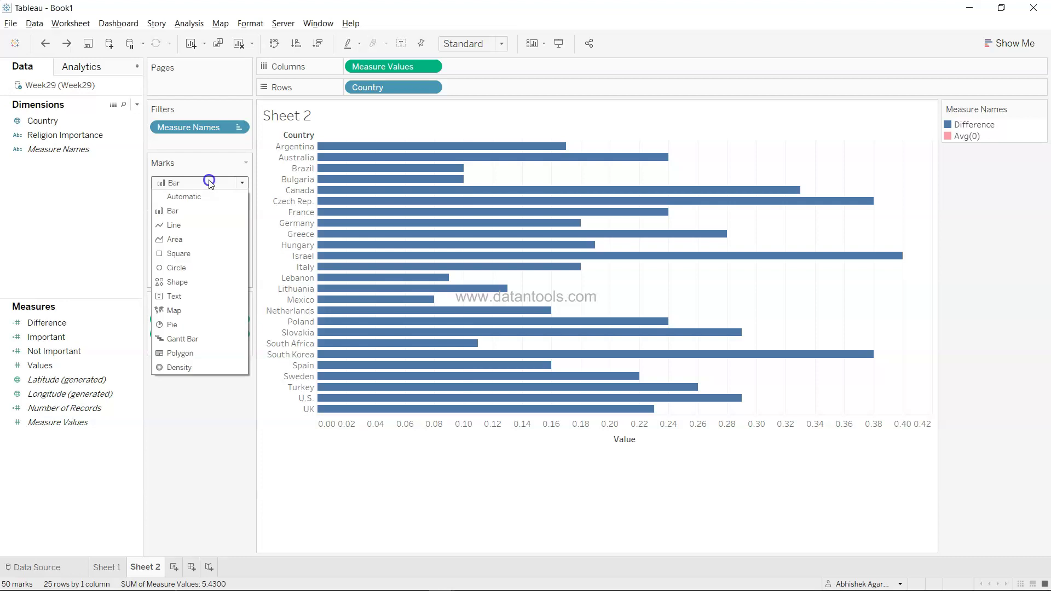
left_click(209, 225)
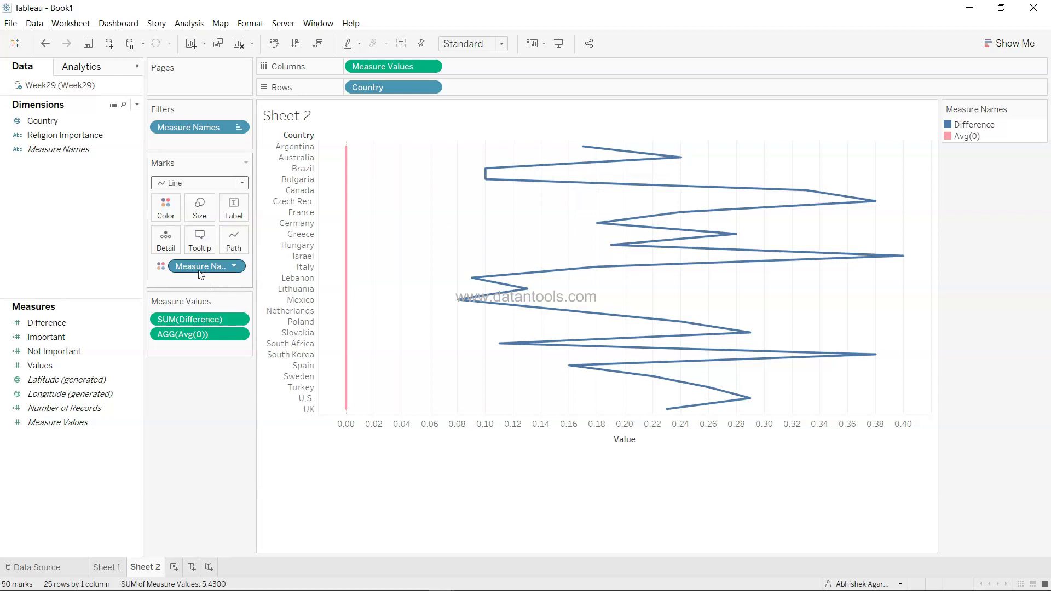
left_click_drag(200, 274, 236, 244)
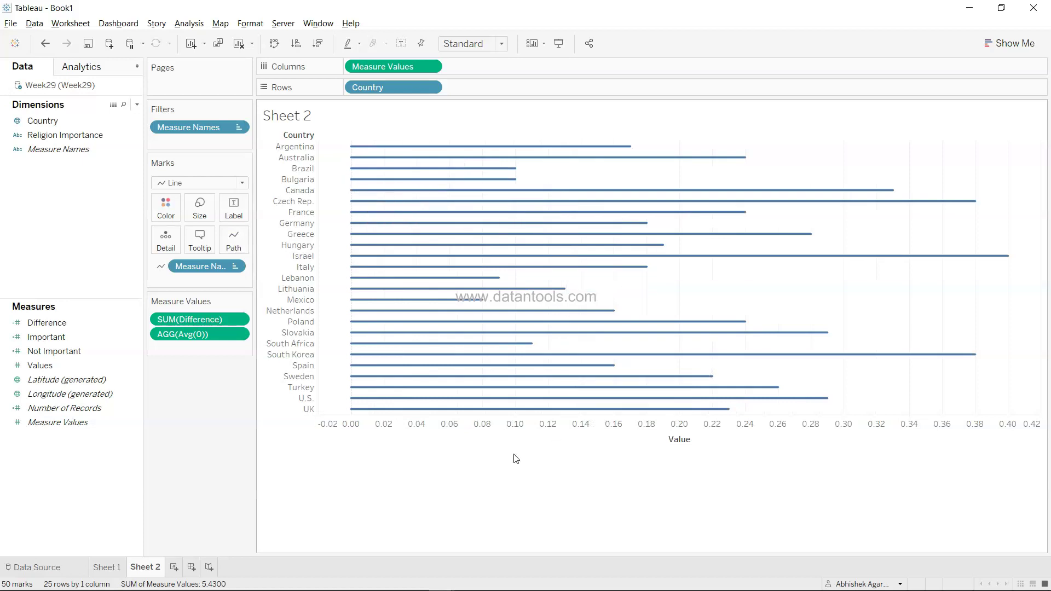
left_click(204, 206)
left_click_drag(224, 239, 264, 239)
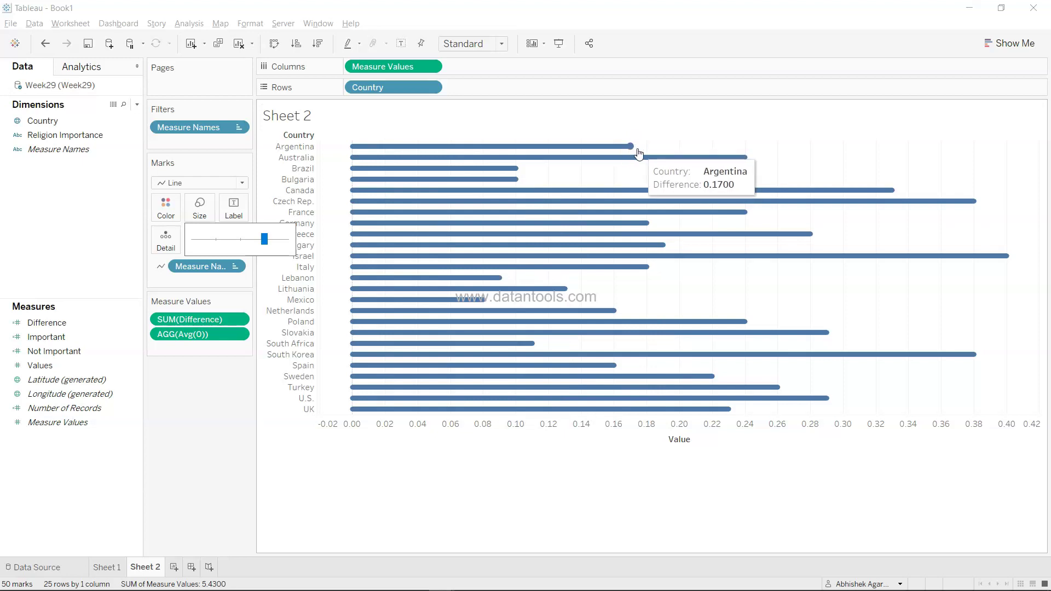
Hide the Country row headers, and turn the Measure Values axis header off and back on.
left_click(431, 66)
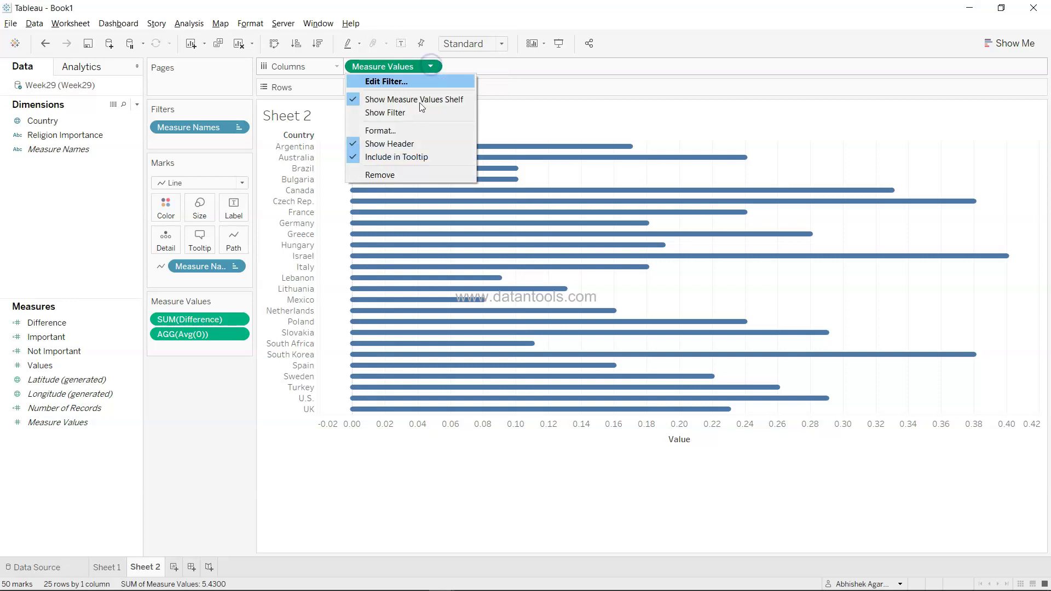
left_click(405, 144)
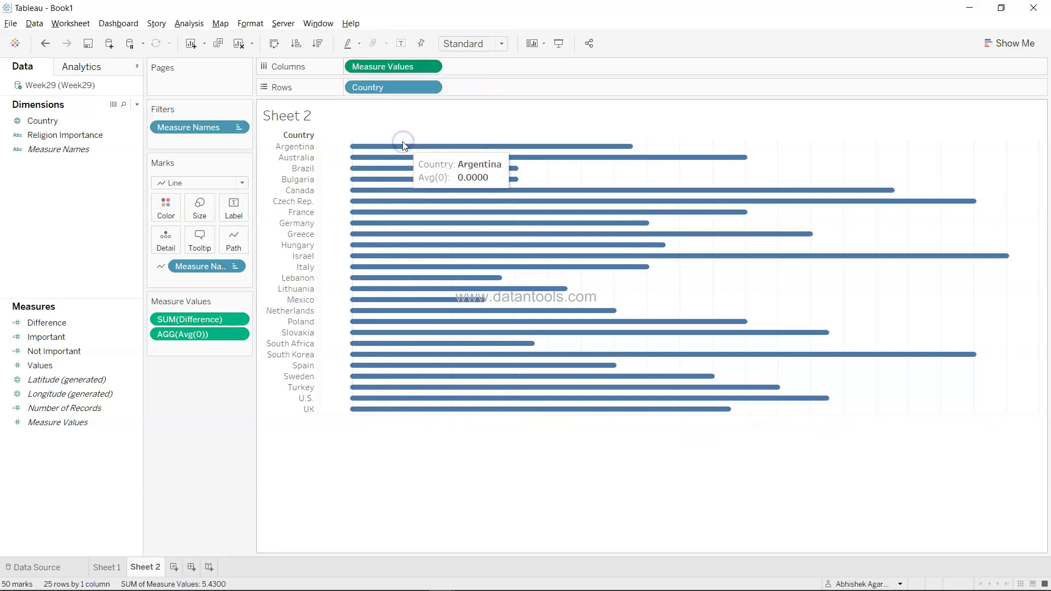
left_click(430, 87)
left_click(400, 177)
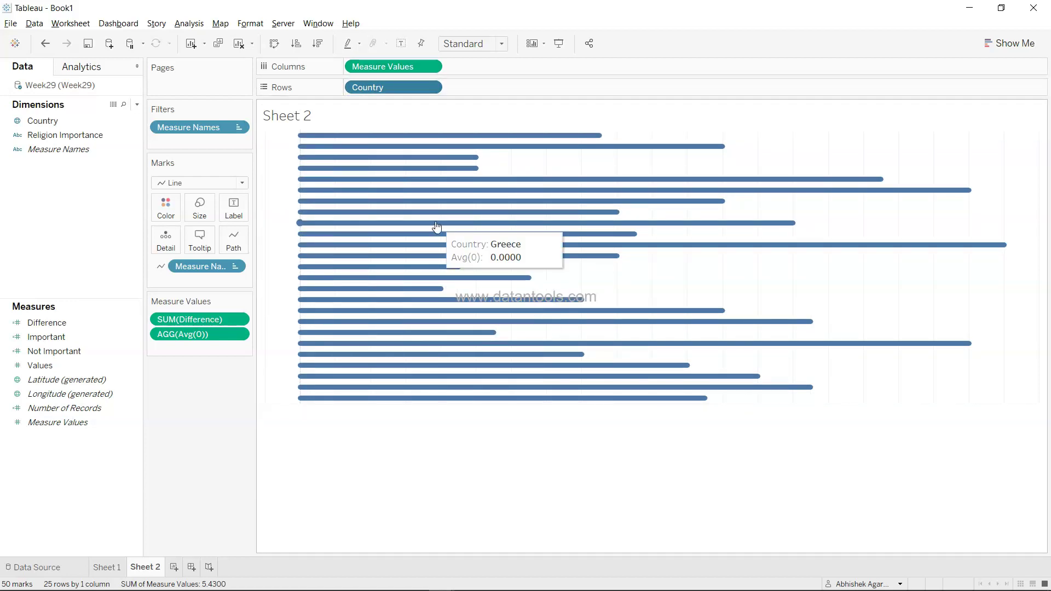
left_click(430, 66)
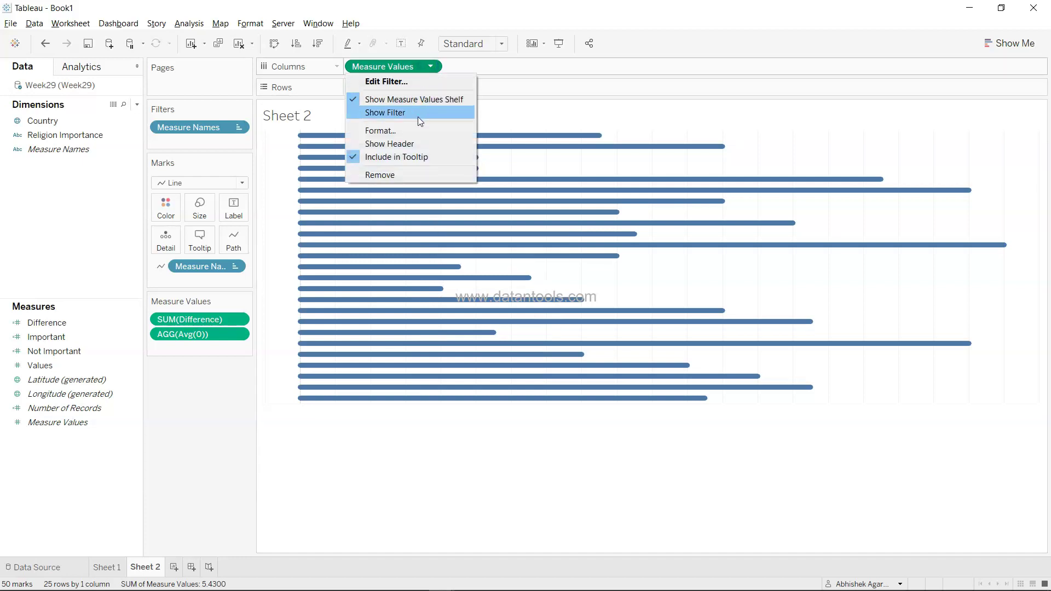
left_click(414, 144)
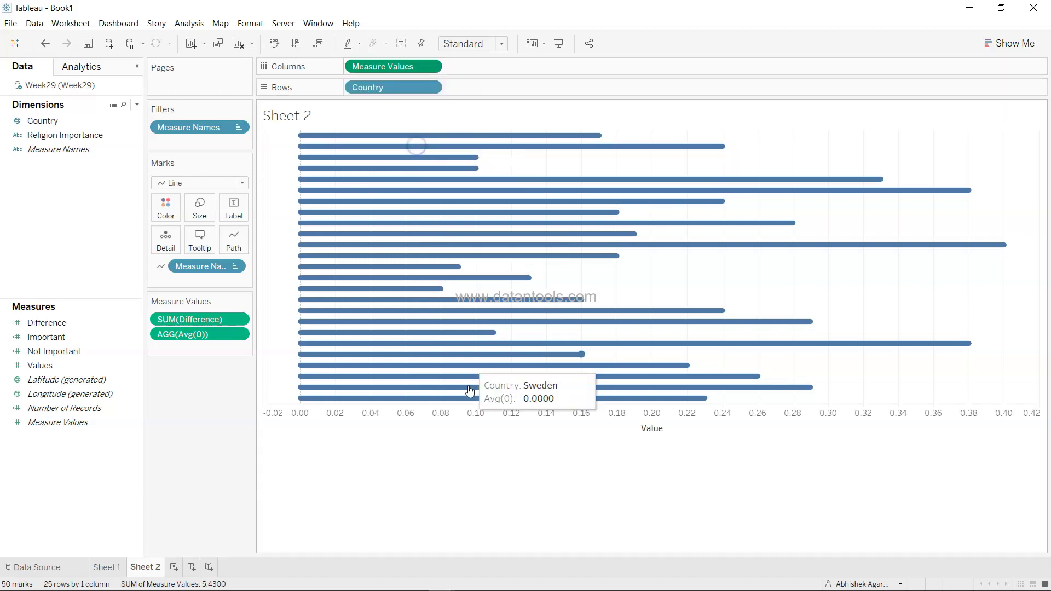
Set the value axis's major tick marks to fixed, with origin 0 and interval 0.4.
right_click(285, 413)
left_click(300, 418)
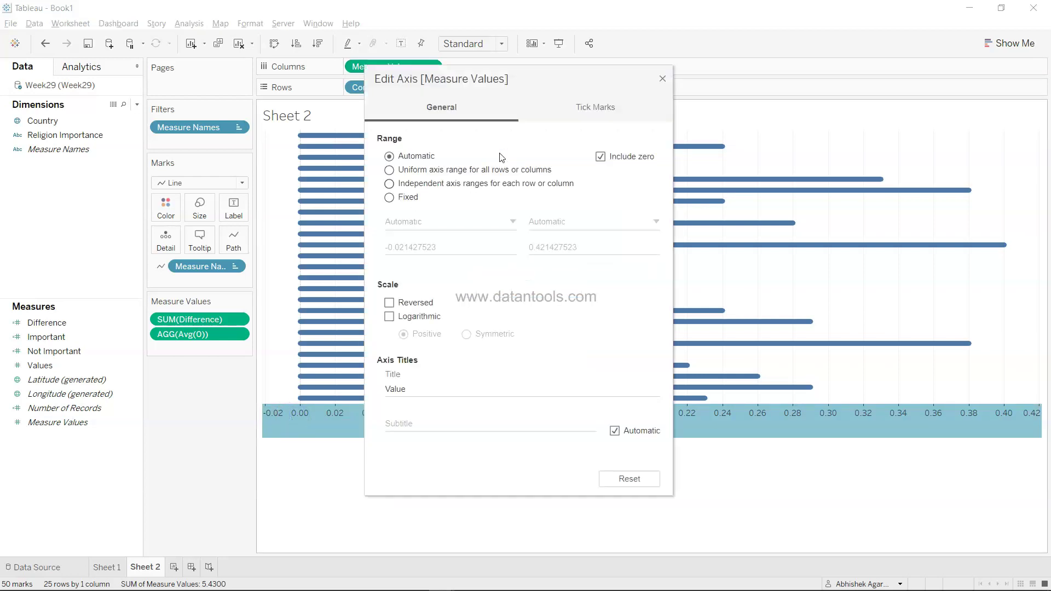
left_click(582, 106)
left_click(416, 171)
left_click(535, 221)
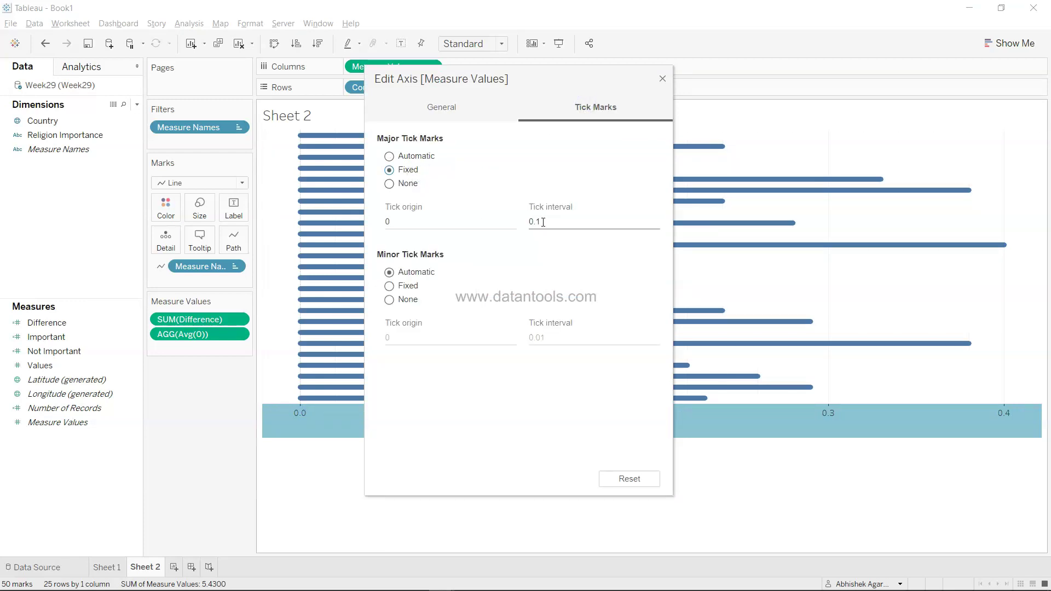
left_click_drag(541, 81, 481, 162)
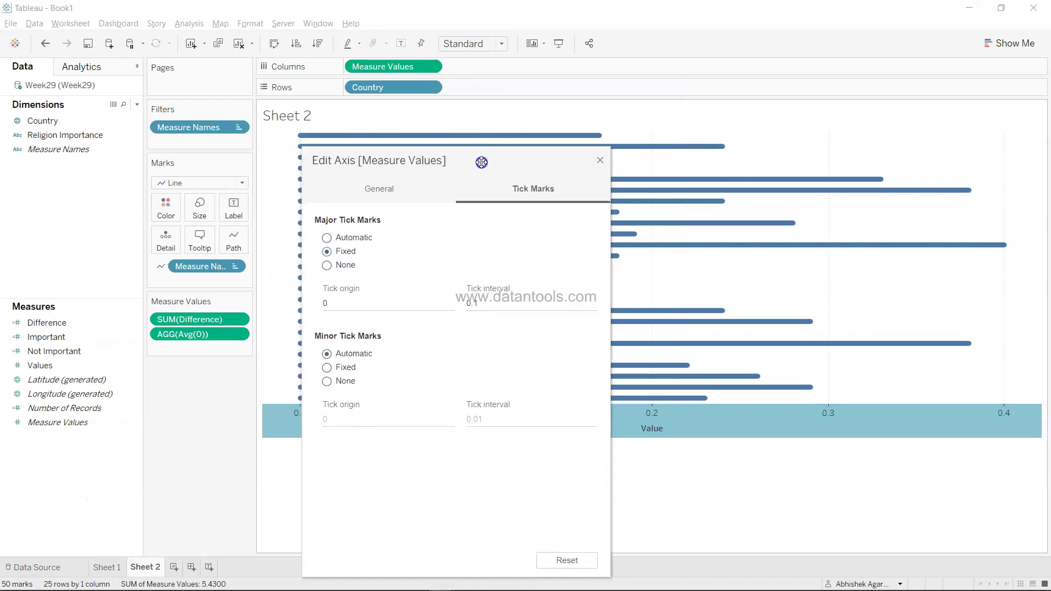
double_click(475, 303)
key("Tab")
left_click_drag(514, 160, 112, 144)
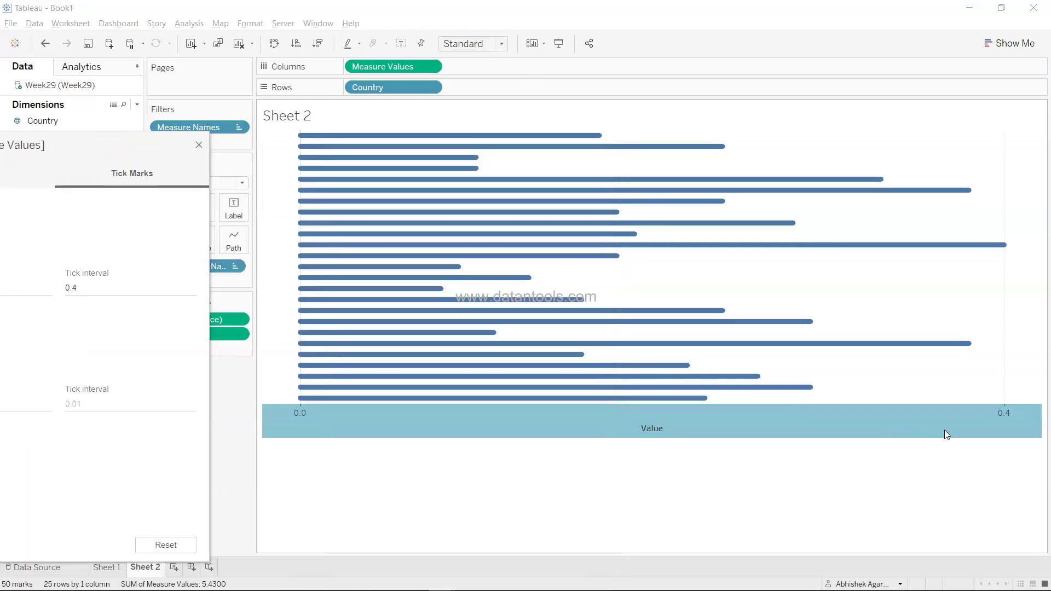
left_click_drag(168, 148, 538, 148)
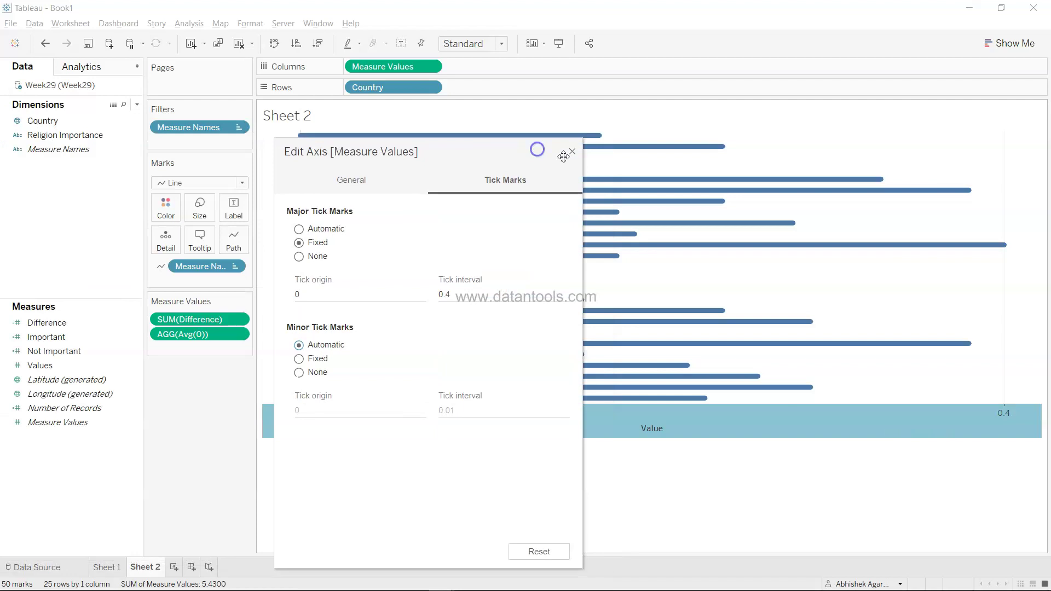
left_click(571, 148)
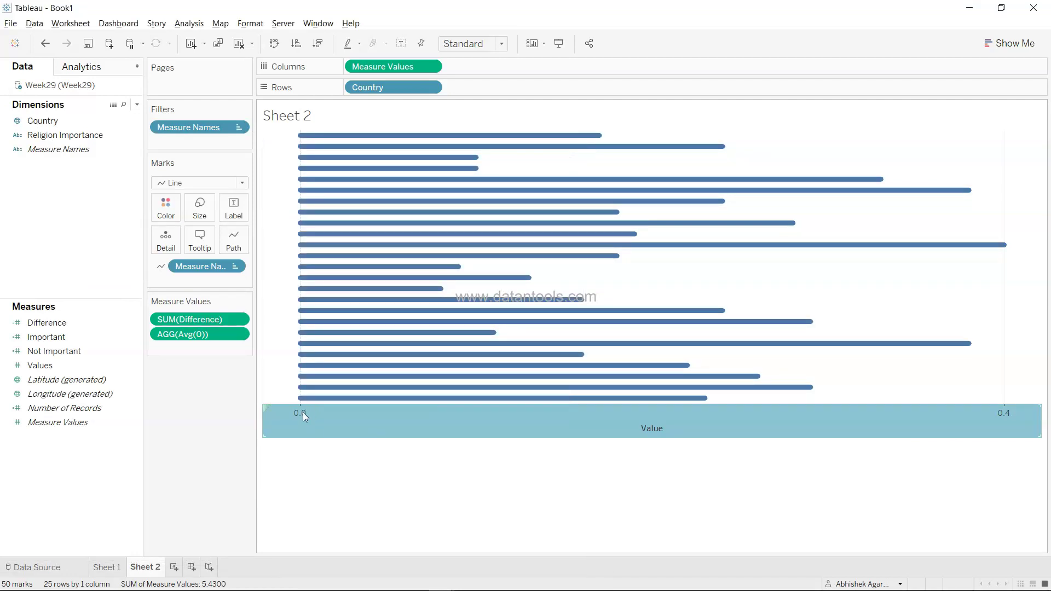
Check the reference chart on Tableau Public in the browser and format the Sheet 2 axis numbers as percentages with 0 decimal places.
left_click(334, 476)
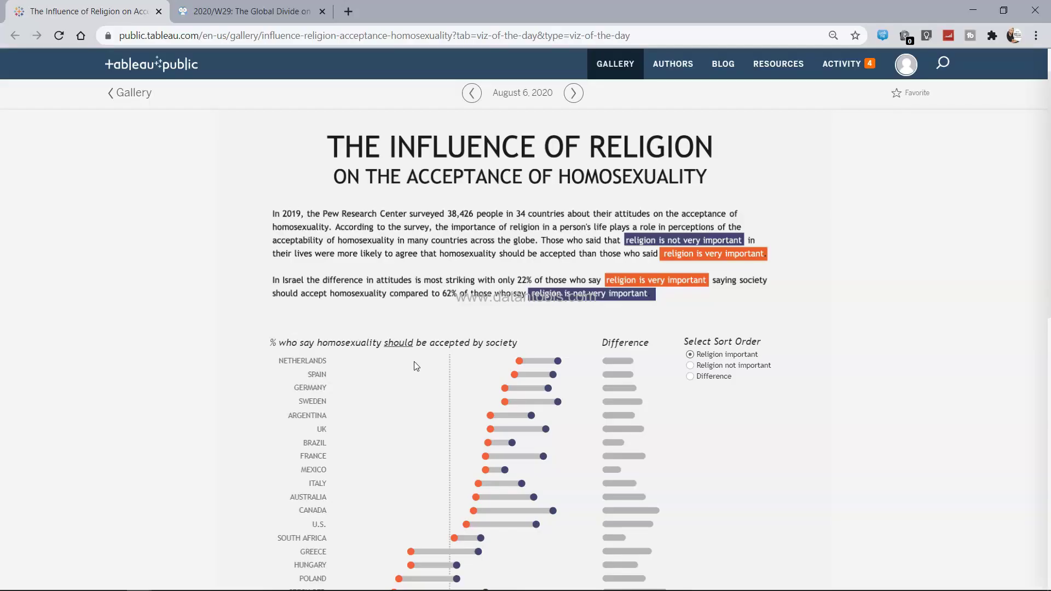
scroll(414, 361, "down", 10)
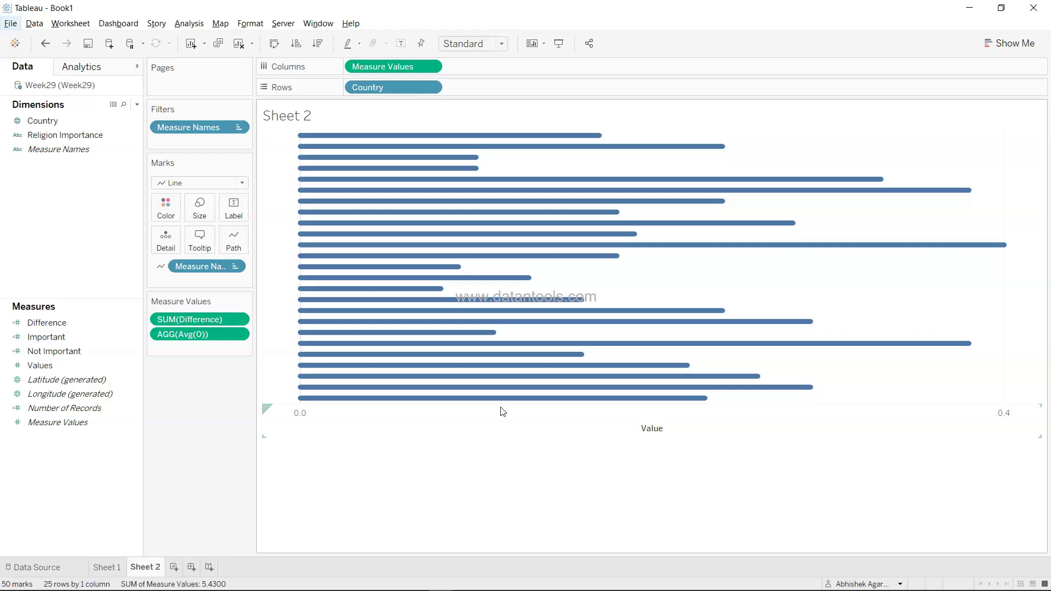
right_click(500, 410)
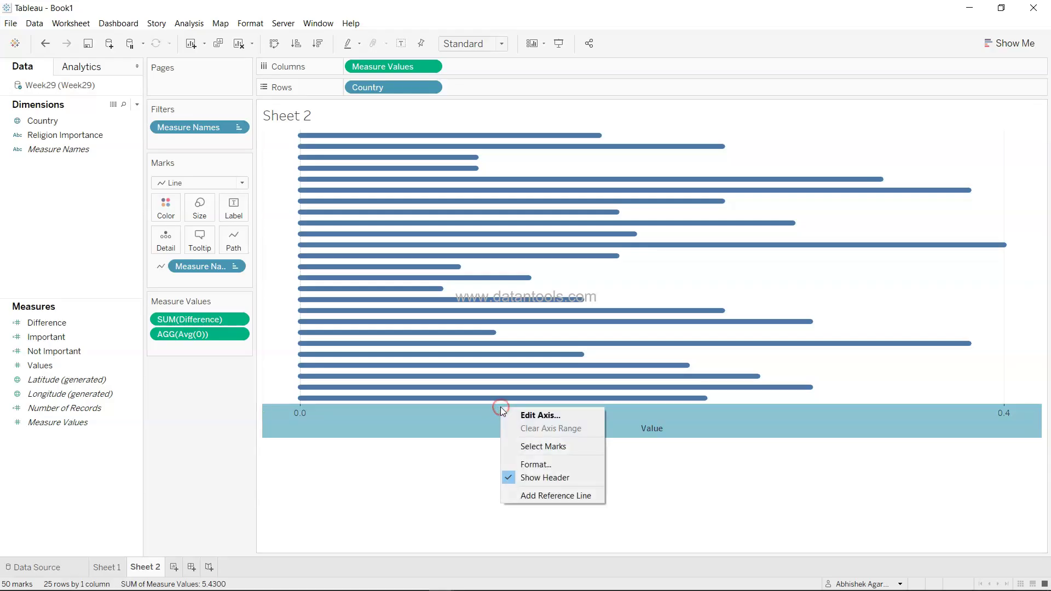
left_click(543, 466)
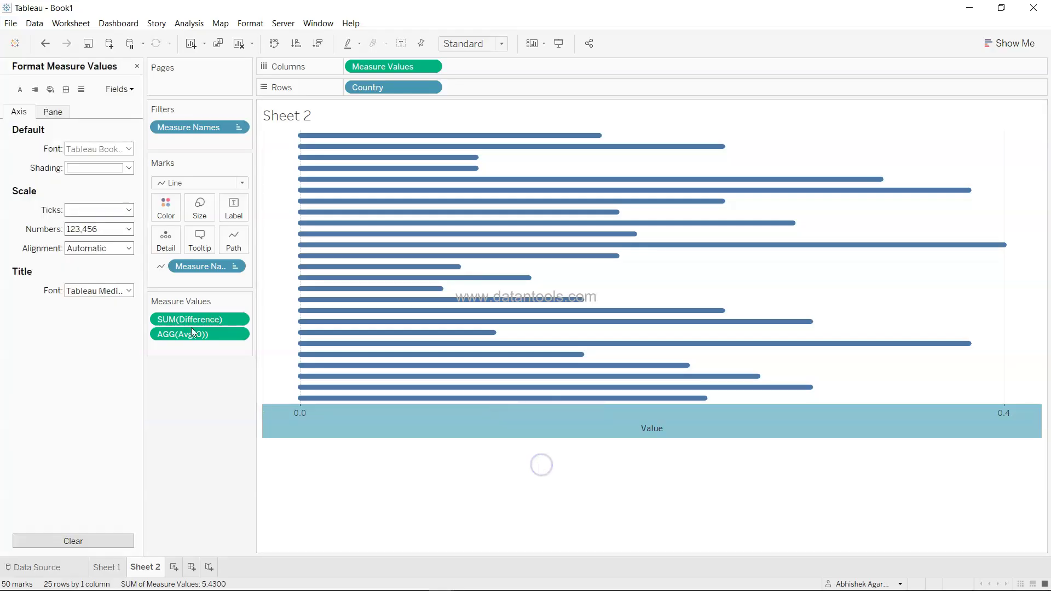
left_click(100, 228)
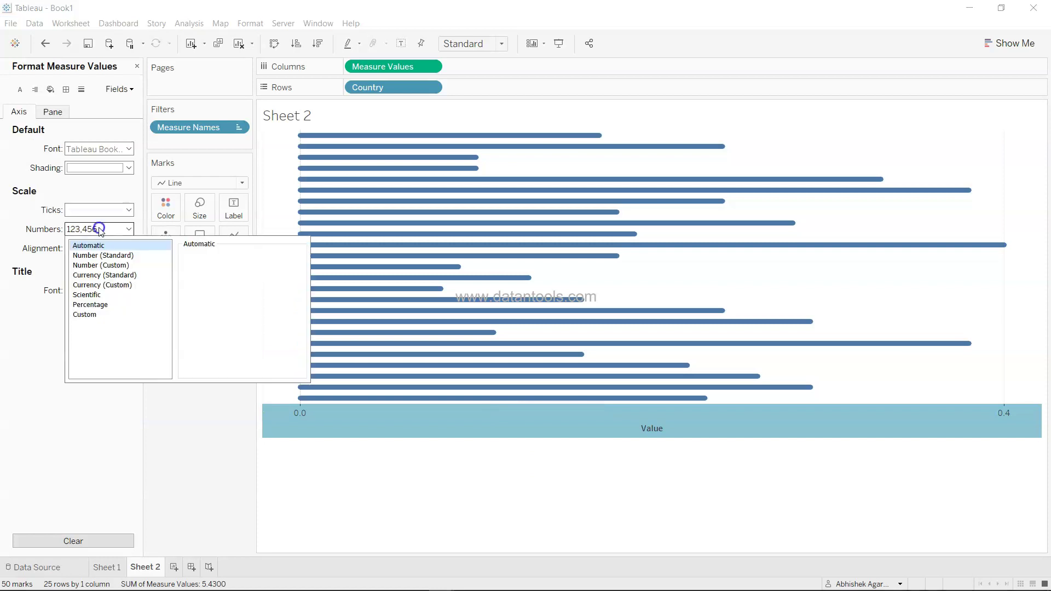
left_click(106, 306)
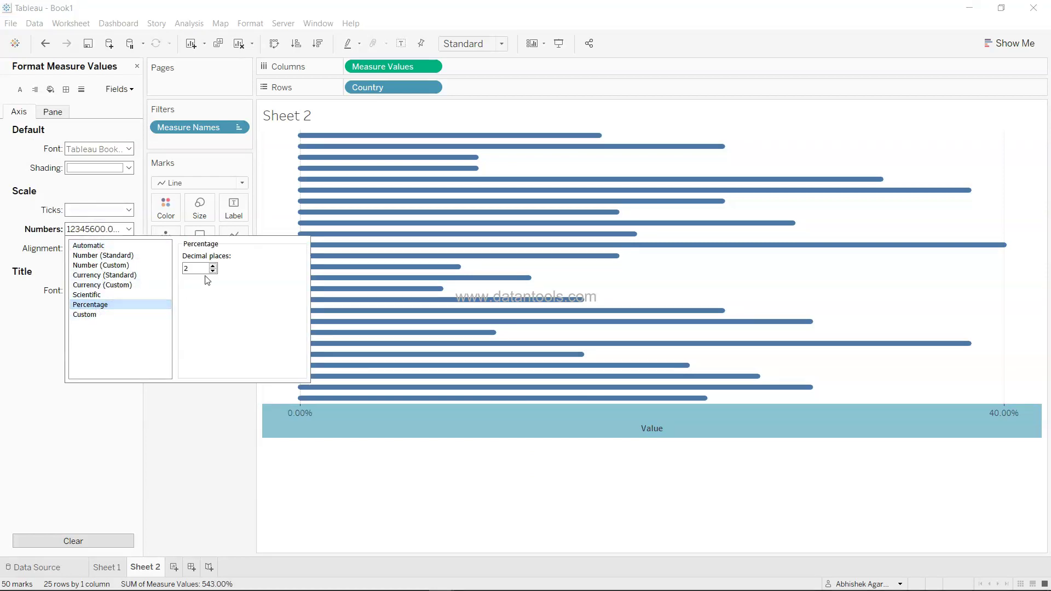
left_click(213, 272)
left_click(213, 272)
Give the value axis the custom number format "0% pts".
left_click(116, 314)
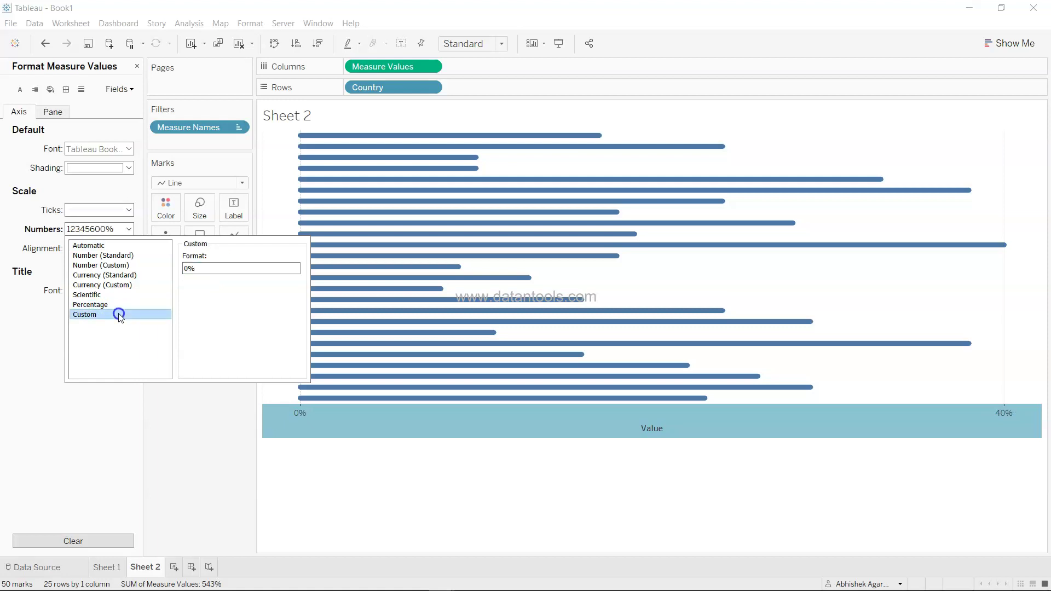
left_click(204, 271)
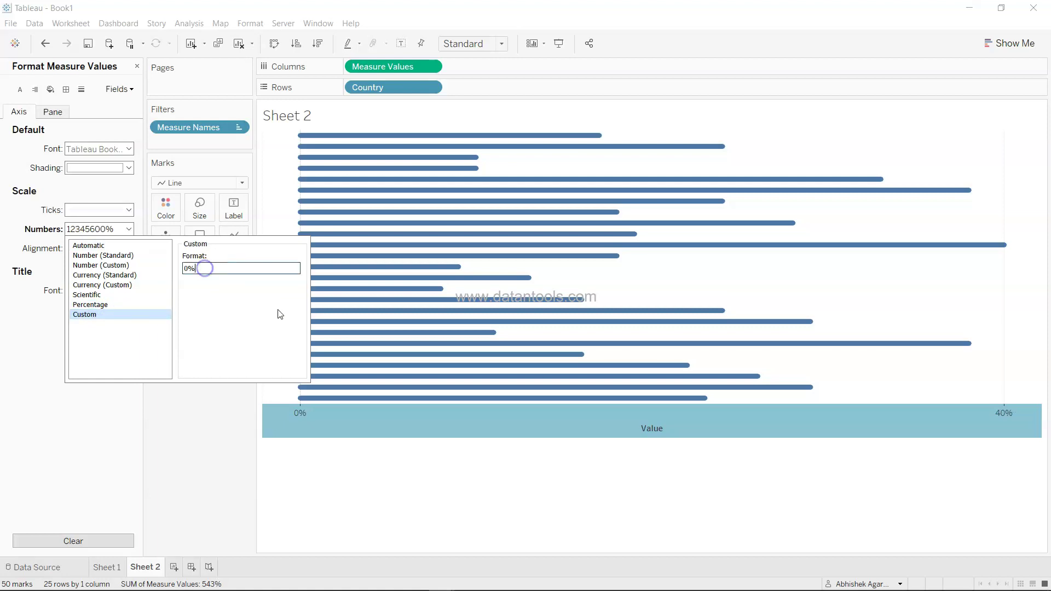
type("pts")
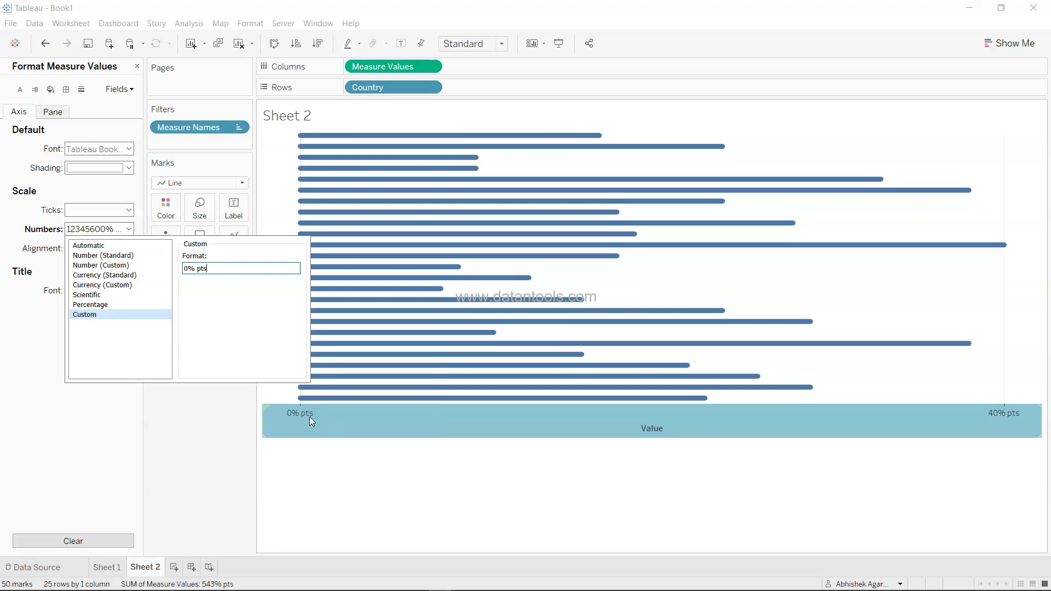
mouse_move(313, 415)
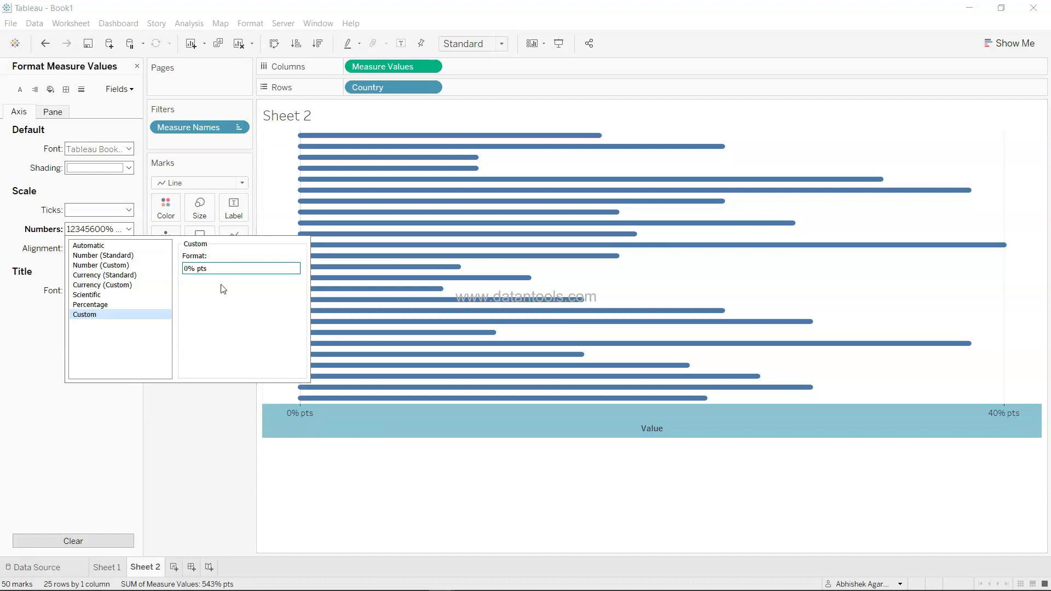
left_click(417, 509)
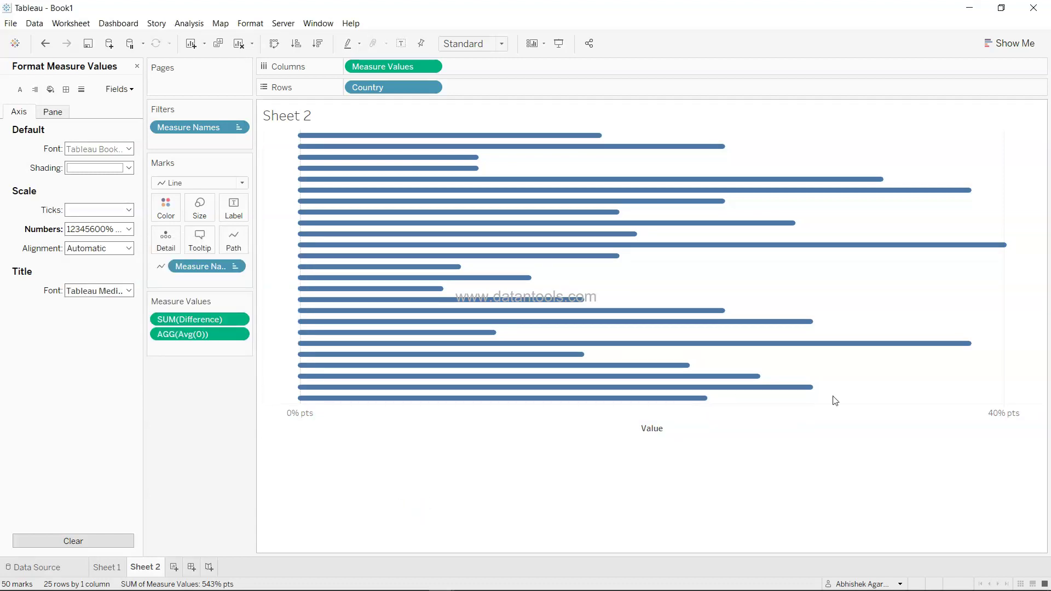
Remove the title "Value" from the Measure Values axis.
right_click(662, 429)
left_click(676, 429)
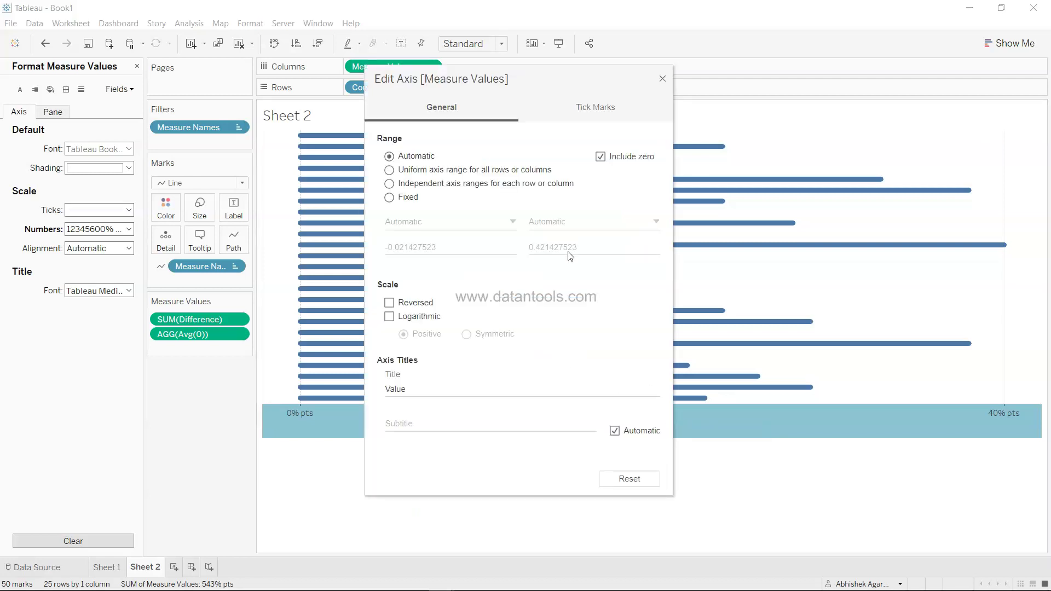
double_click(414, 388)
key("BackSpace")
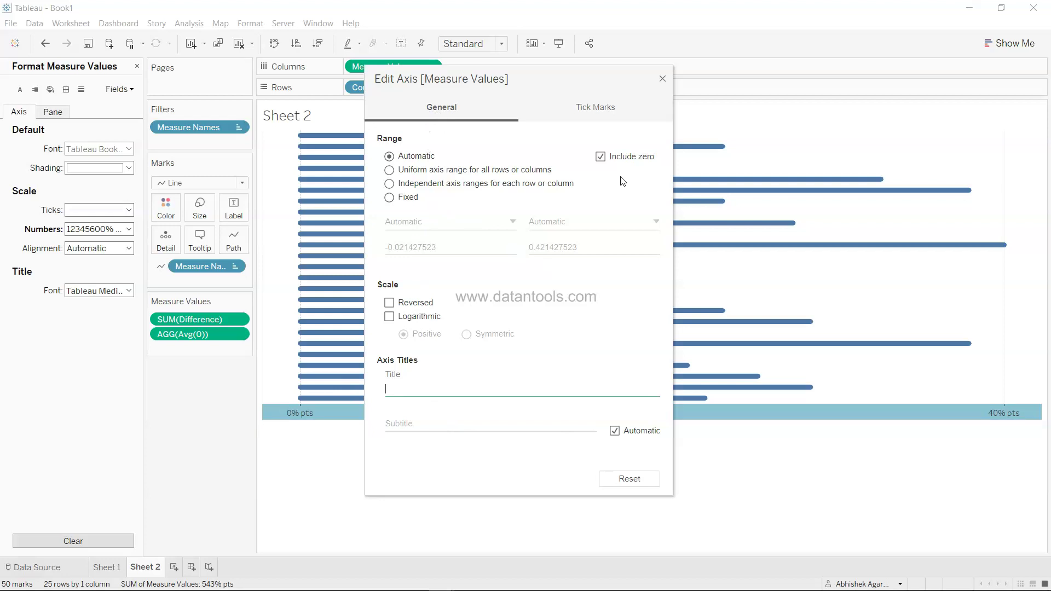
left_click(663, 79)
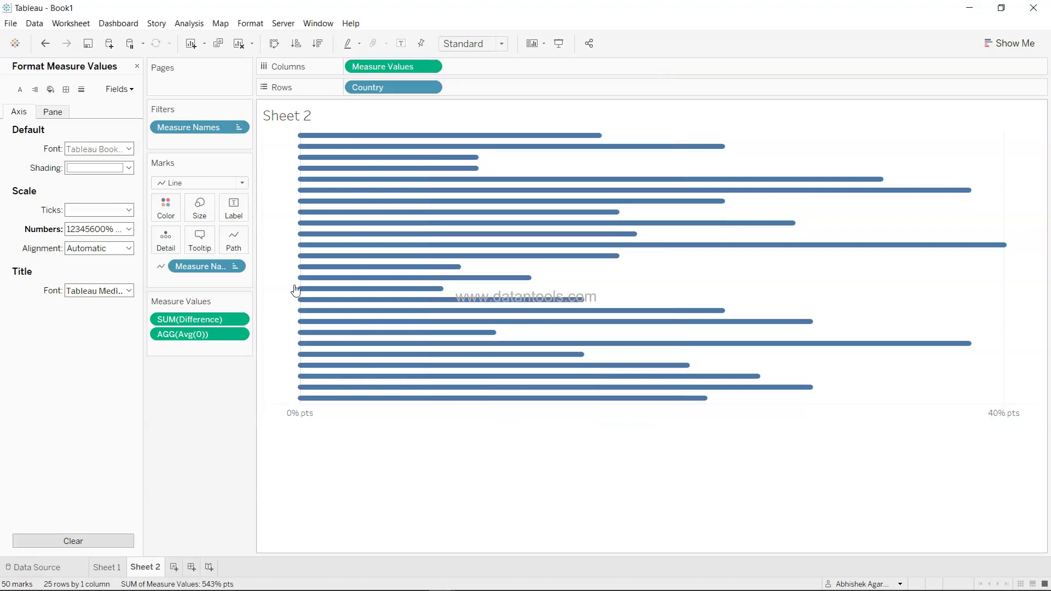
Recolor the Difference lines light gray and return to Sheet 1.
left_click(166, 208)
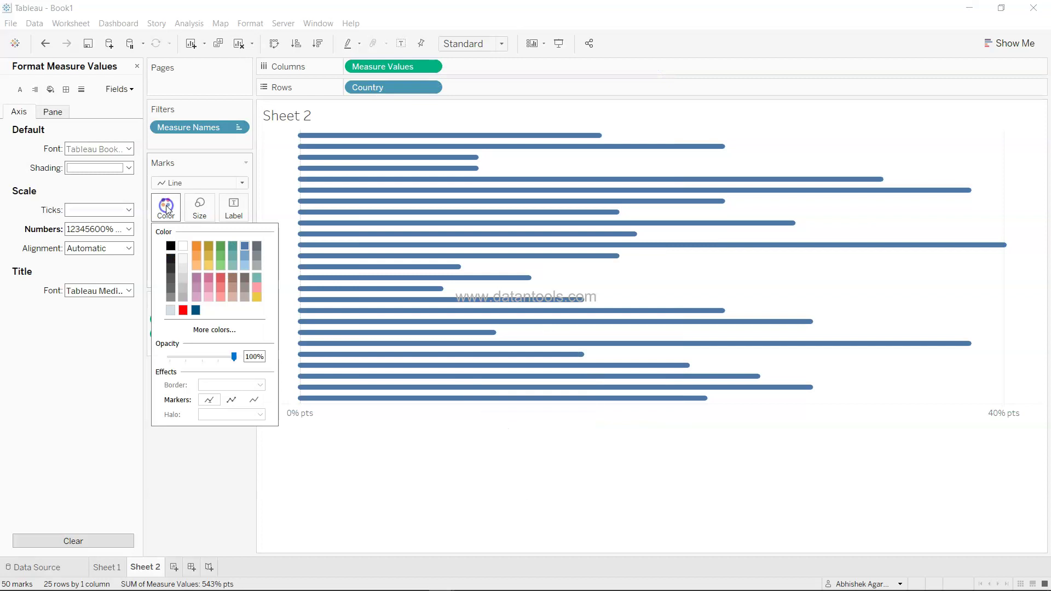
left_click(170, 310)
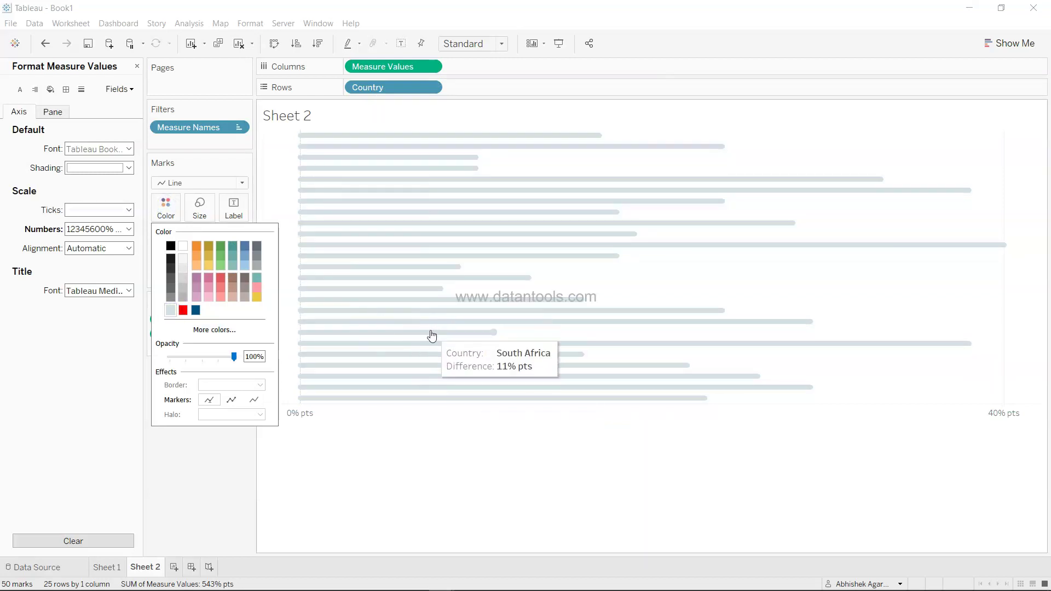
left_click(401, 464)
left_click(107, 566)
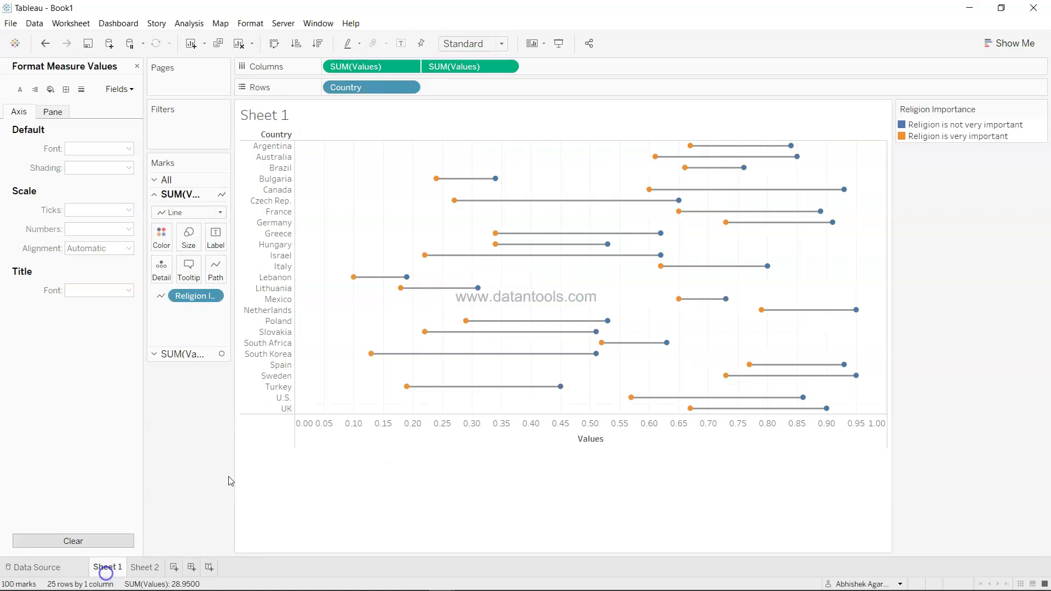
Recolor the lines connecting the country dots on Sheet 1 light gray.
left_click(161, 237)
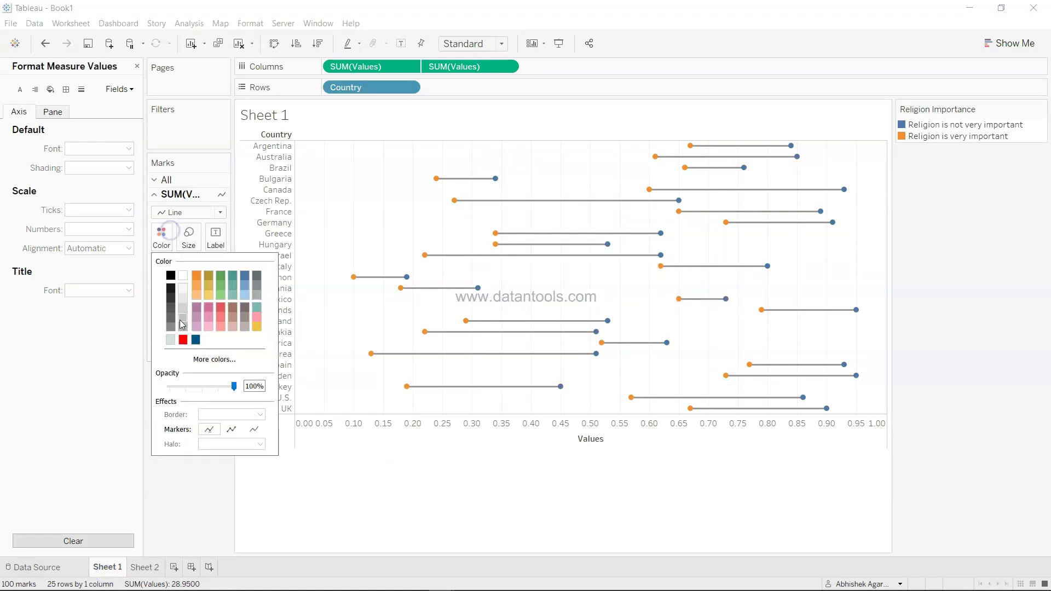
left_click(170, 341)
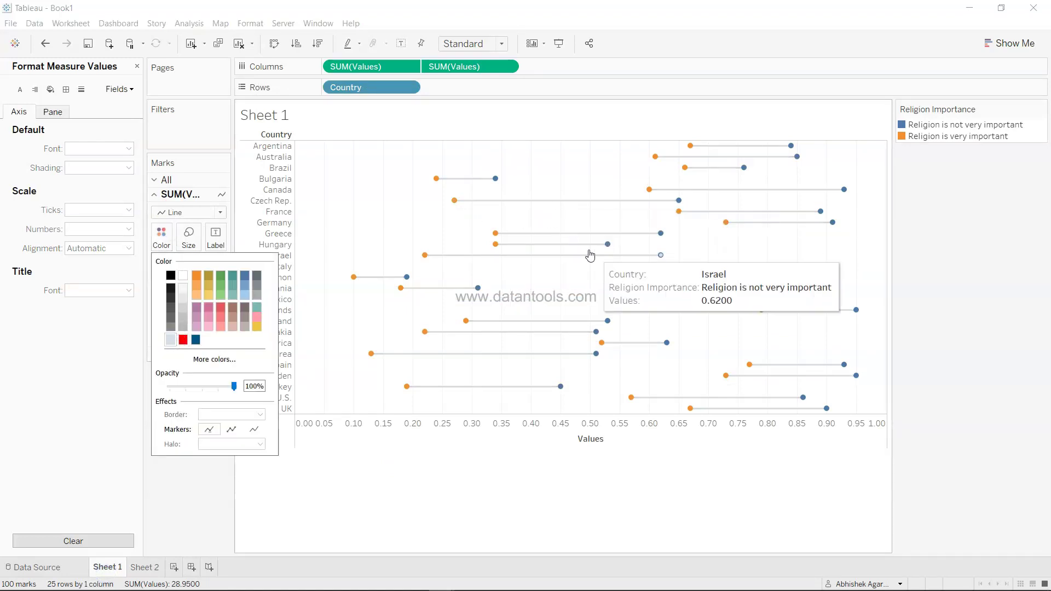
left_click(195, 515)
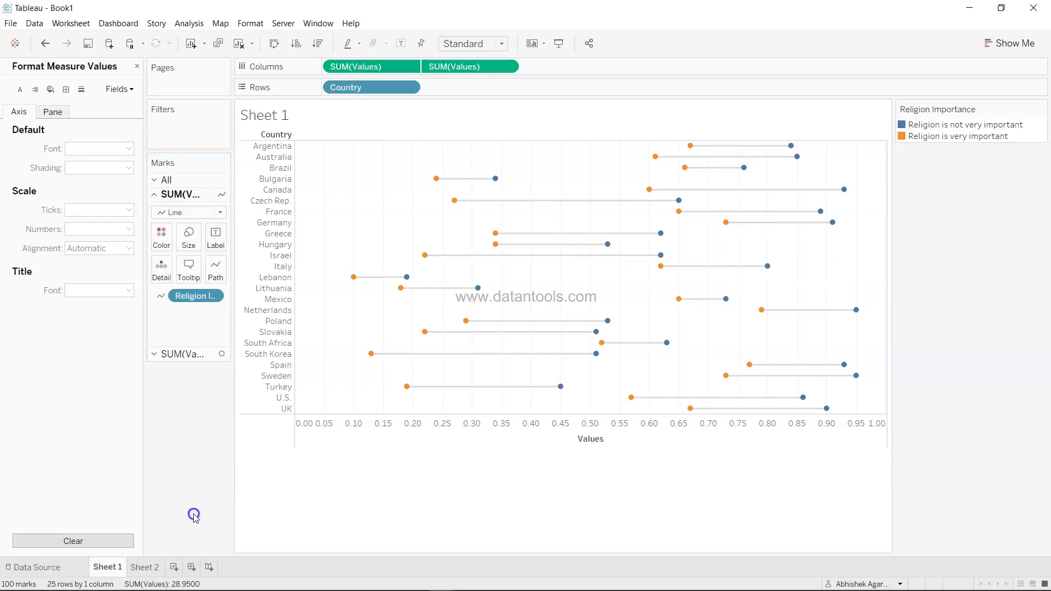
Thicken the connecting lines to a moderate size so they stay slightly narrower than the dots.
left_click(190, 236)
left_click_drag(209, 268, 246, 270)
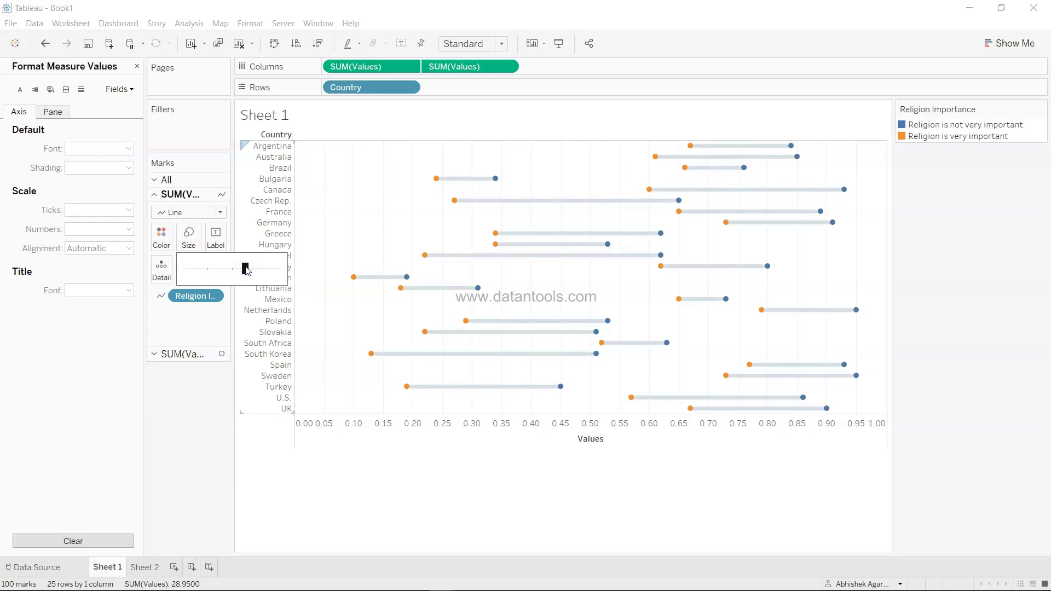
left_click_drag(245, 268, 269, 270)
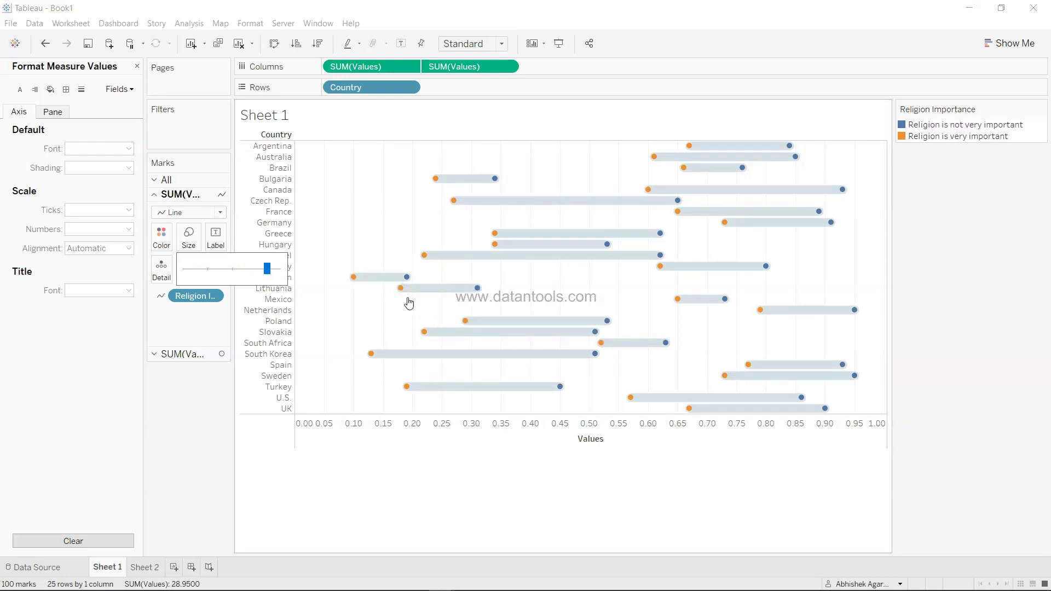
mouse_move(365, 288)
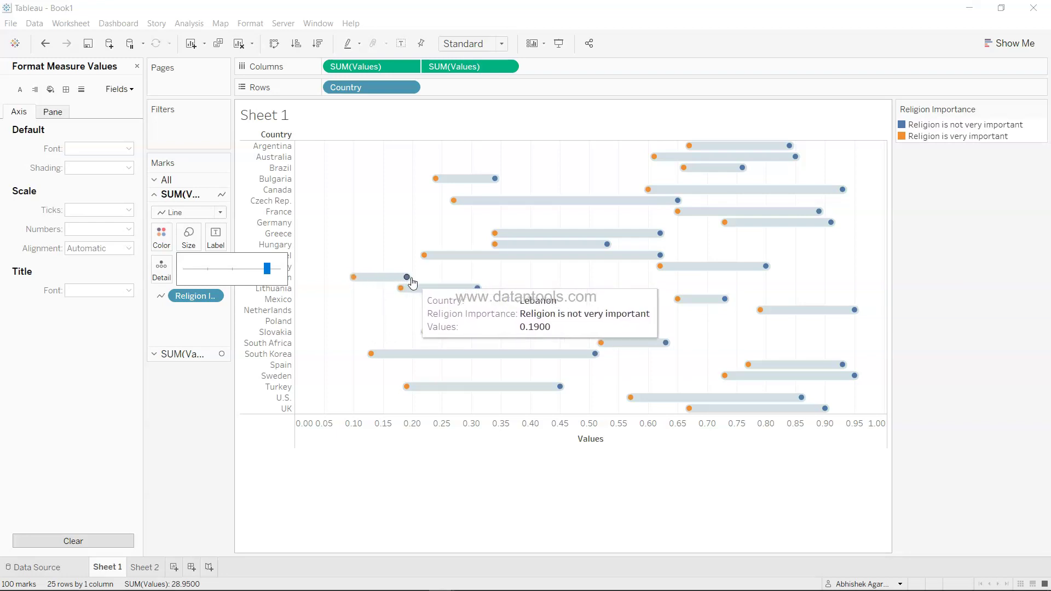
left_click_drag(267, 268, 248, 271)
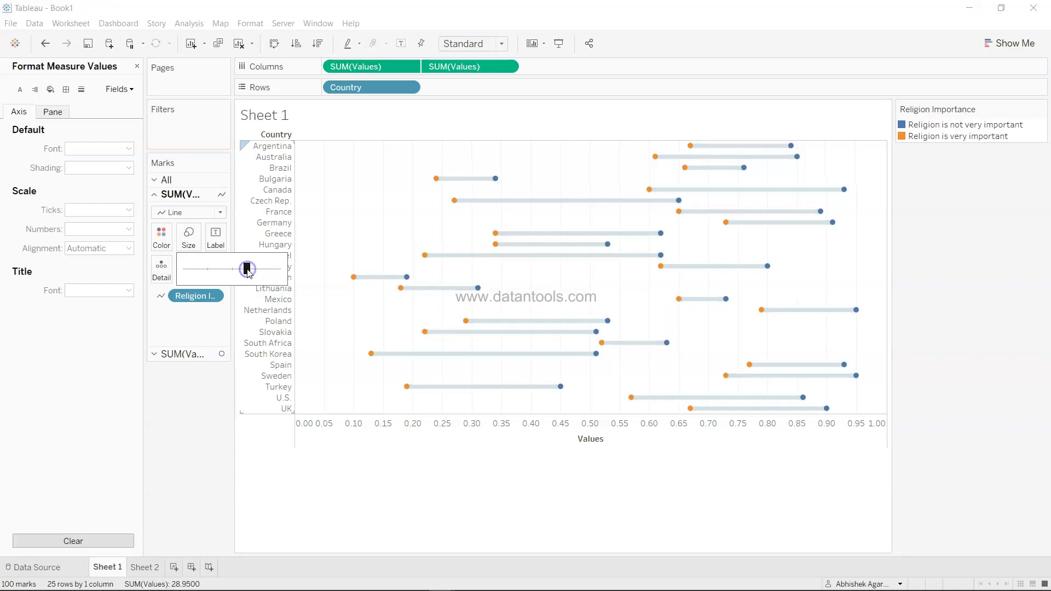
left_click(189, 420)
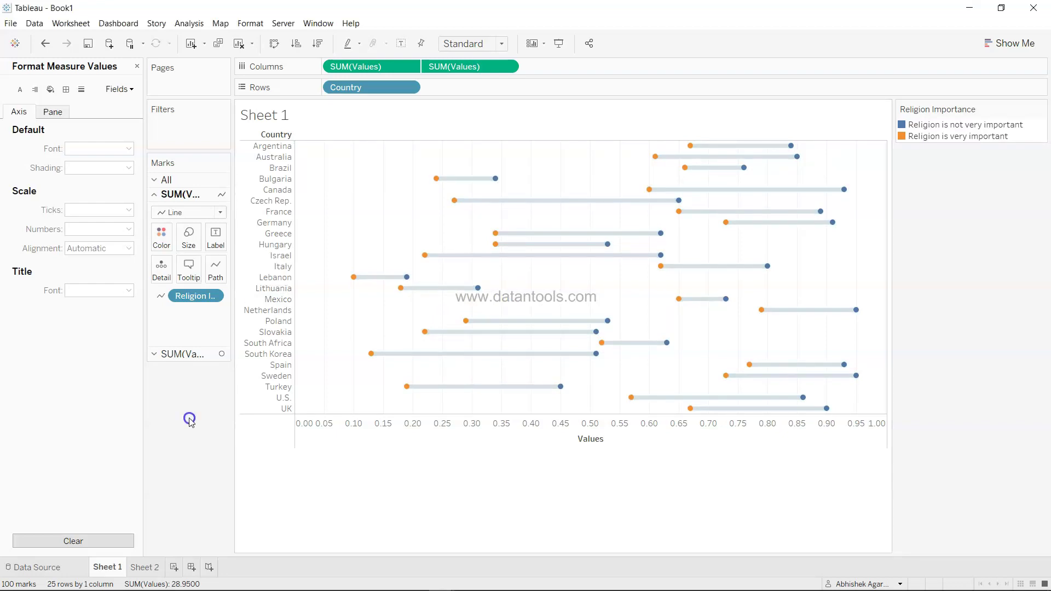
Remove the title "Values" from the value axis of Sheet 1.
right_click(589, 440)
left_click(600, 446)
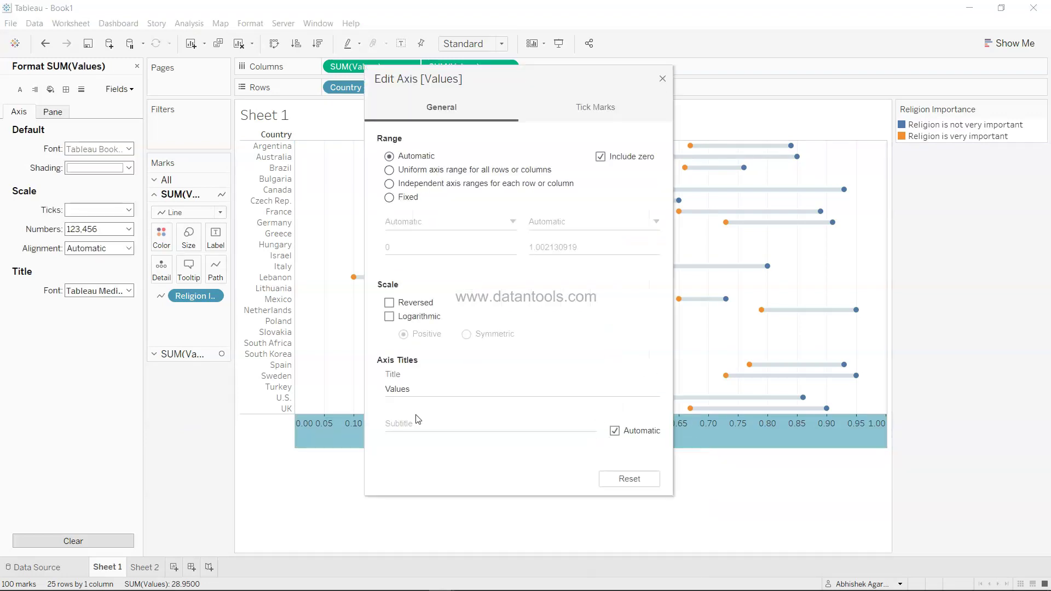
double_click(418, 394)
key("BackSpace")
Set the value axis's major tick marks to fixed with a tick interval of 0.5.
left_click(584, 116)
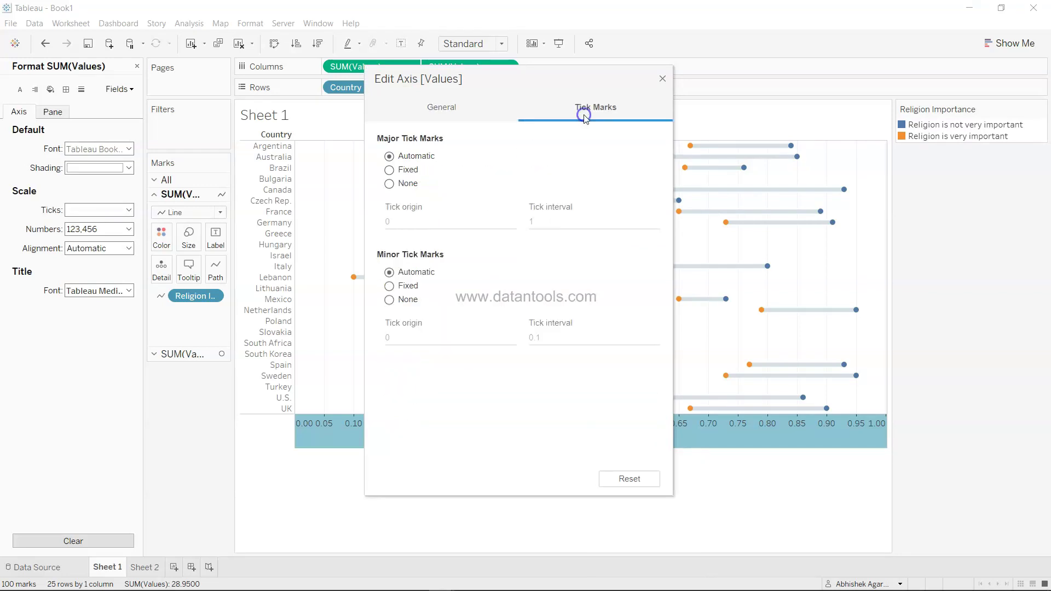
left_click(410, 171)
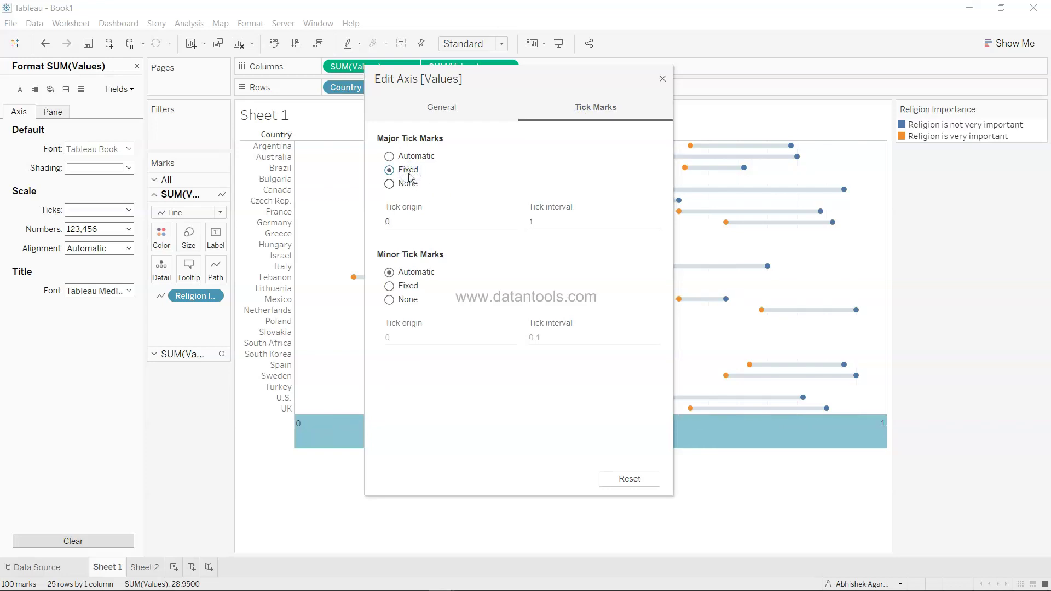
double_click(557, 224)
type(".5")
key("Return")
left_click(662, 79)
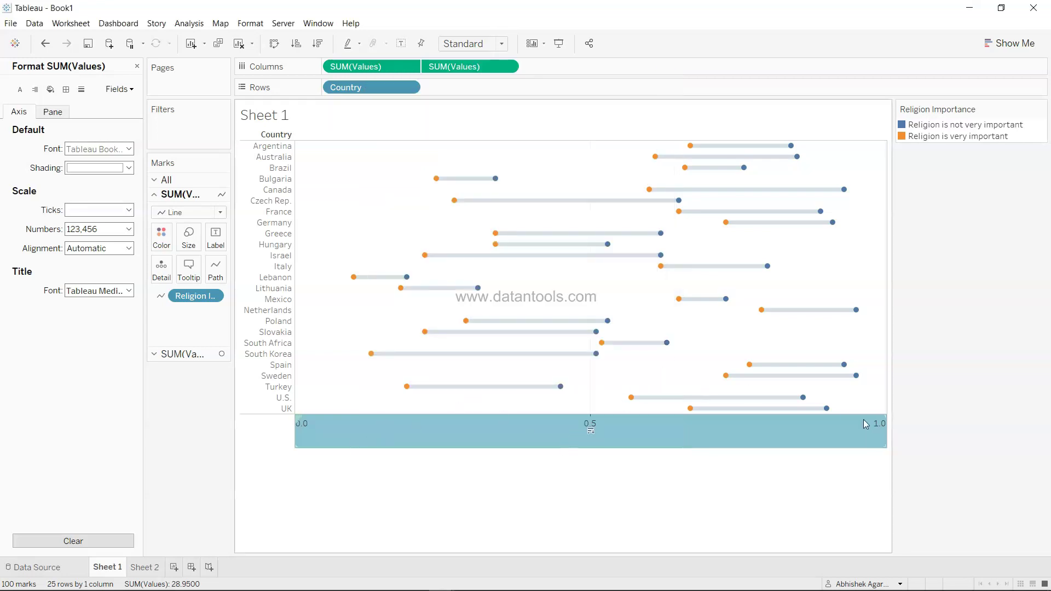
left_click(650, 554)
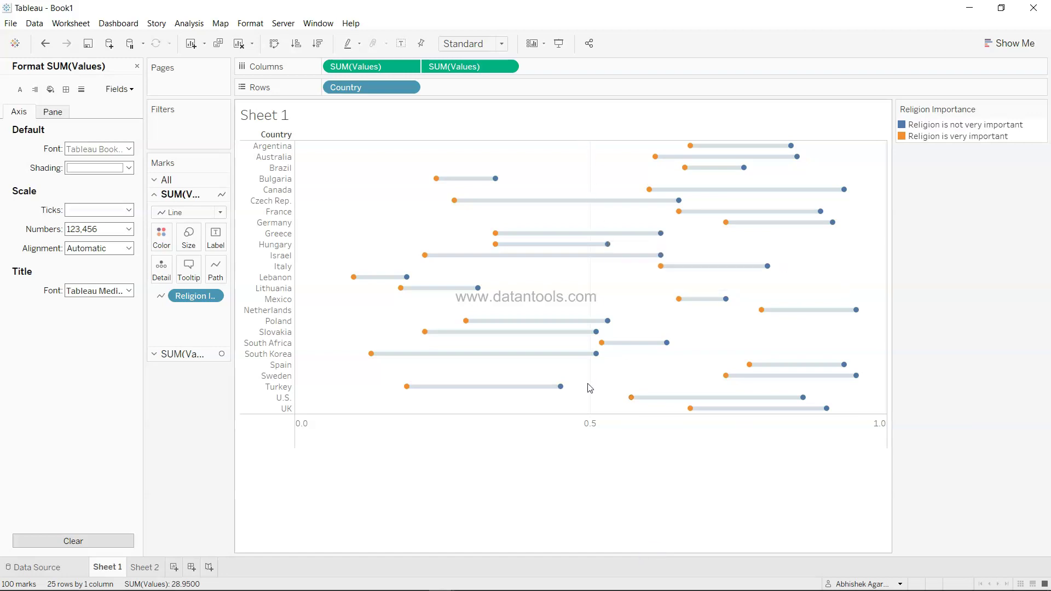
left_click(627, 365)
Create a parameter named "Sorting Parameter" with the String data type.
left_click(136, 67)
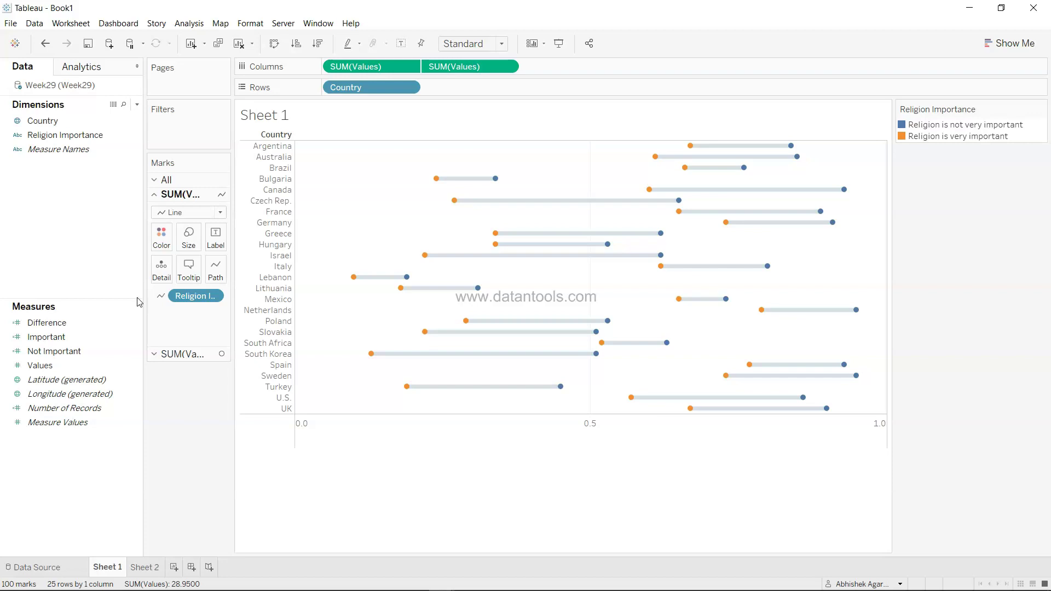
left_click(137, 104)
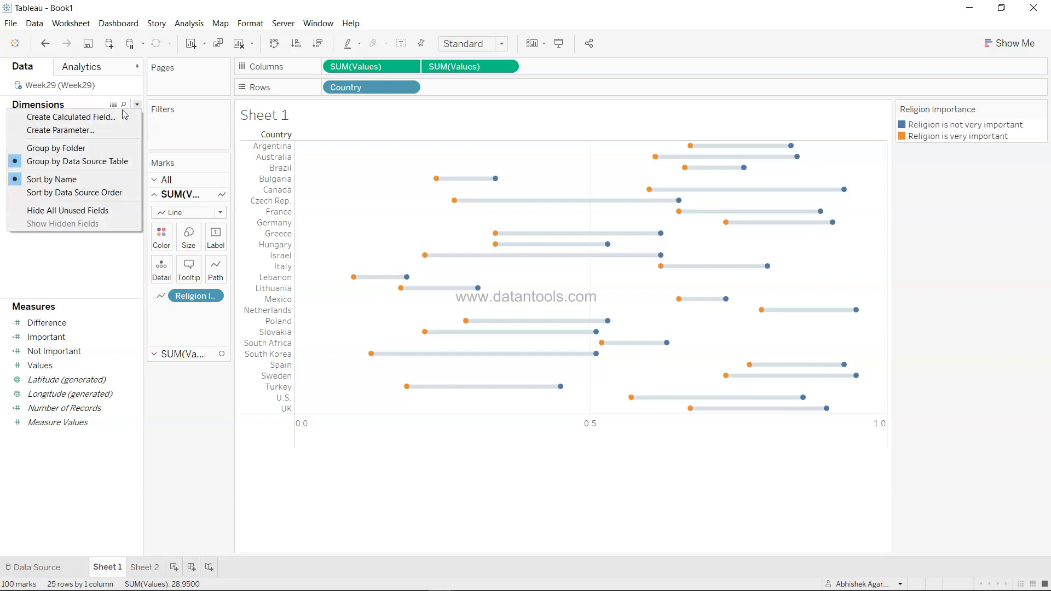
left_click(114, 130)
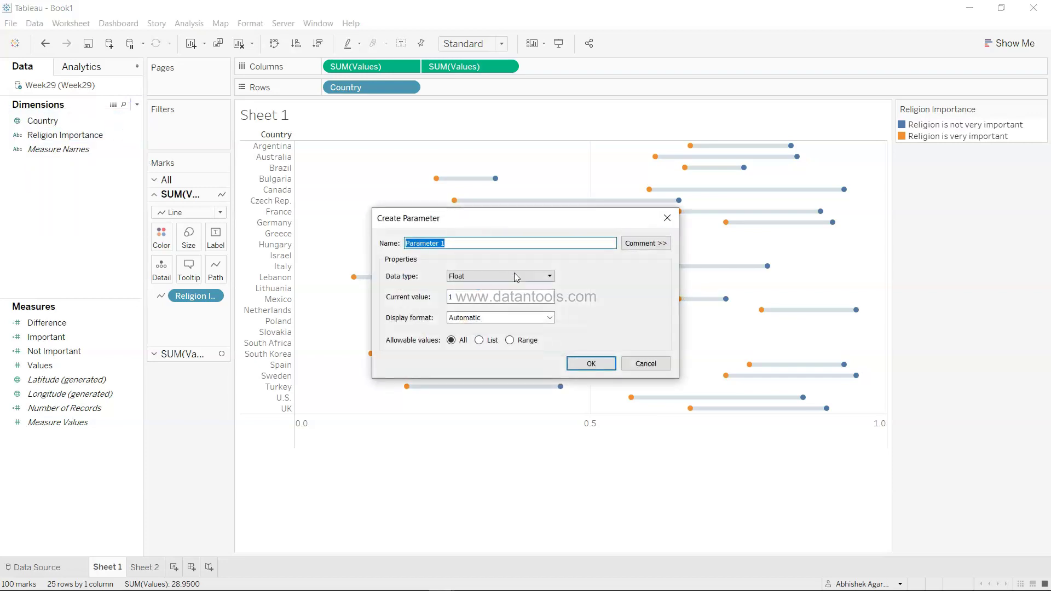
type("Sorting Parame")
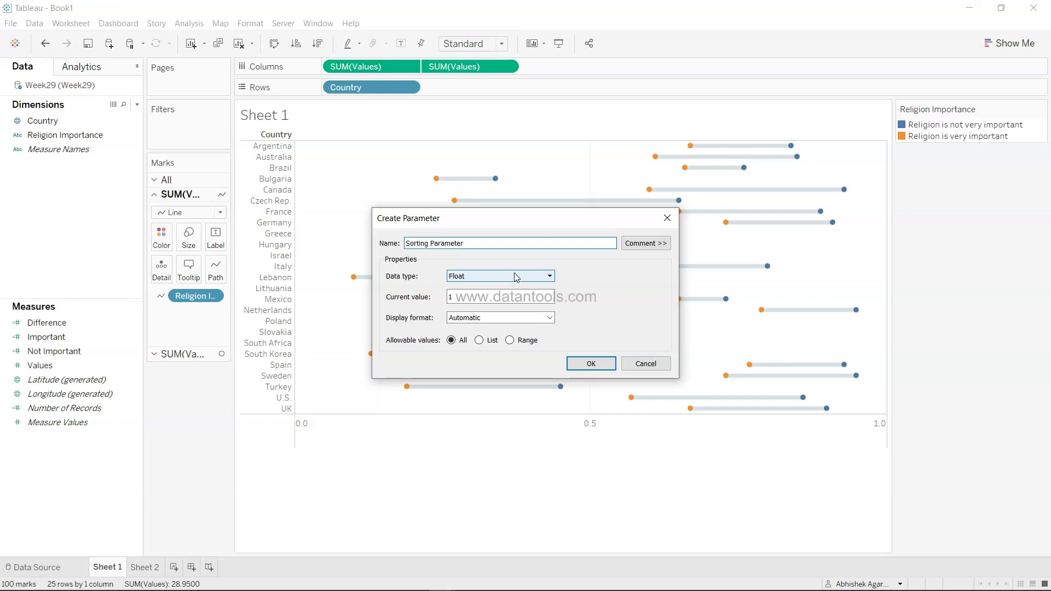
left_click(514, 276)
left_click(492, 301)
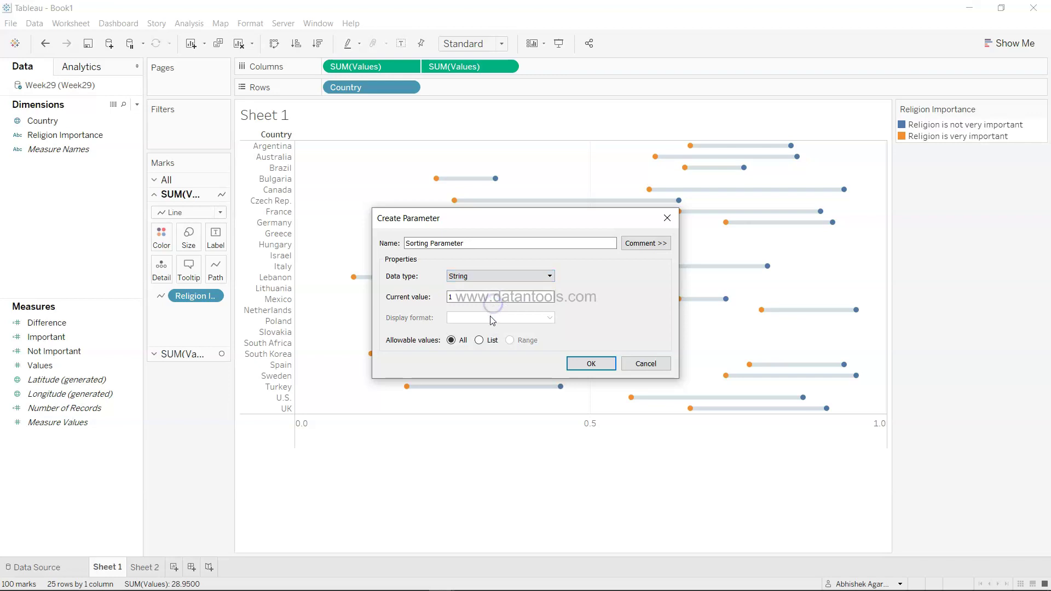
Restrict the parameter to a list of values and add "Important", displayed as "Religion is important".
left_click(479, 339)
left_click(439, 400)
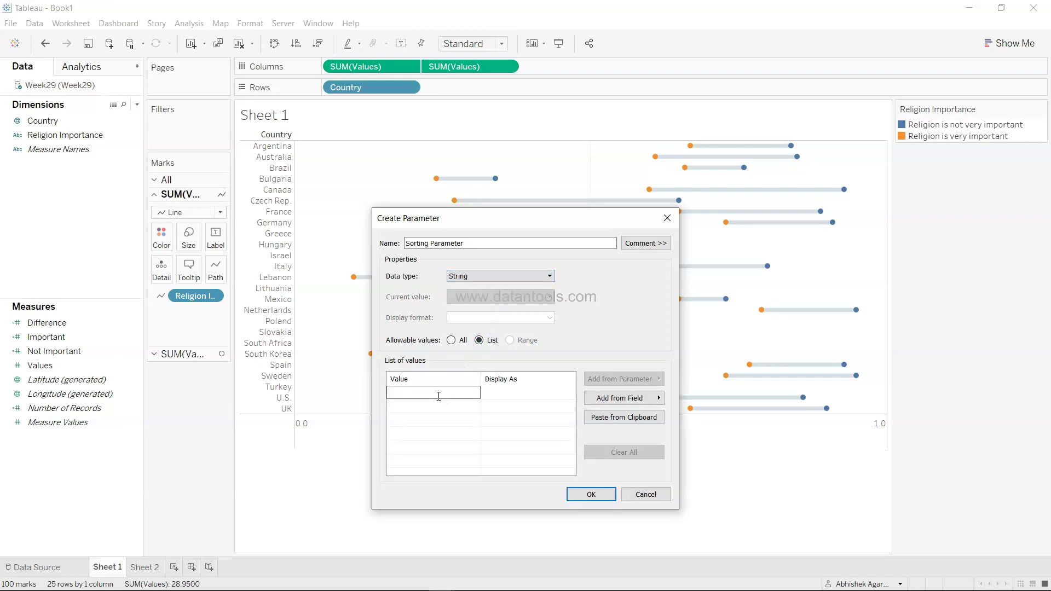
type("Important")
key("Tab")
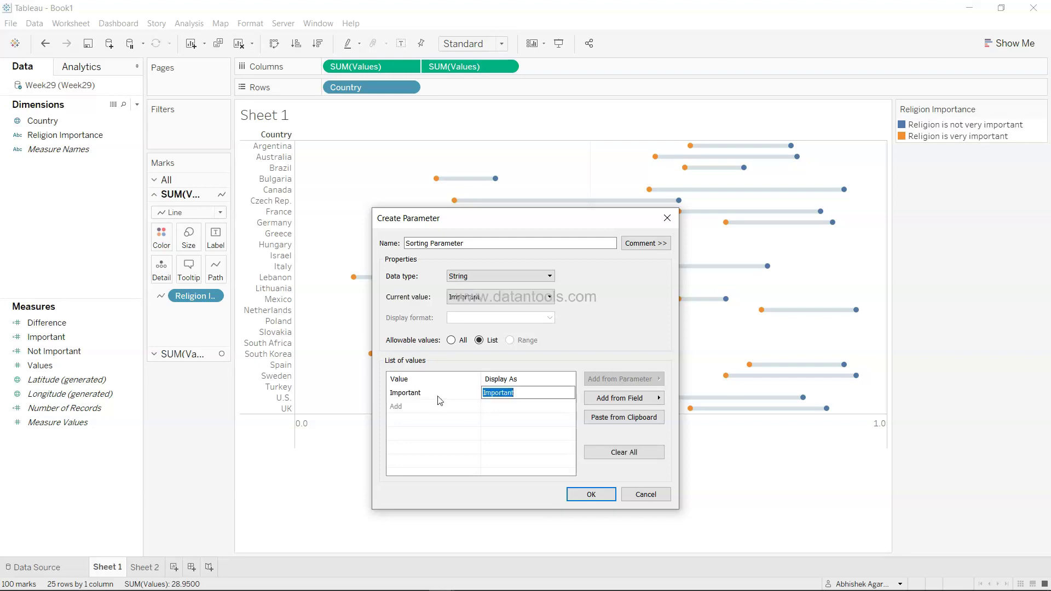
type("Religion is import")
Add the list value "Not Important", displayed as "Religion is not important".
left_click(424, 406)
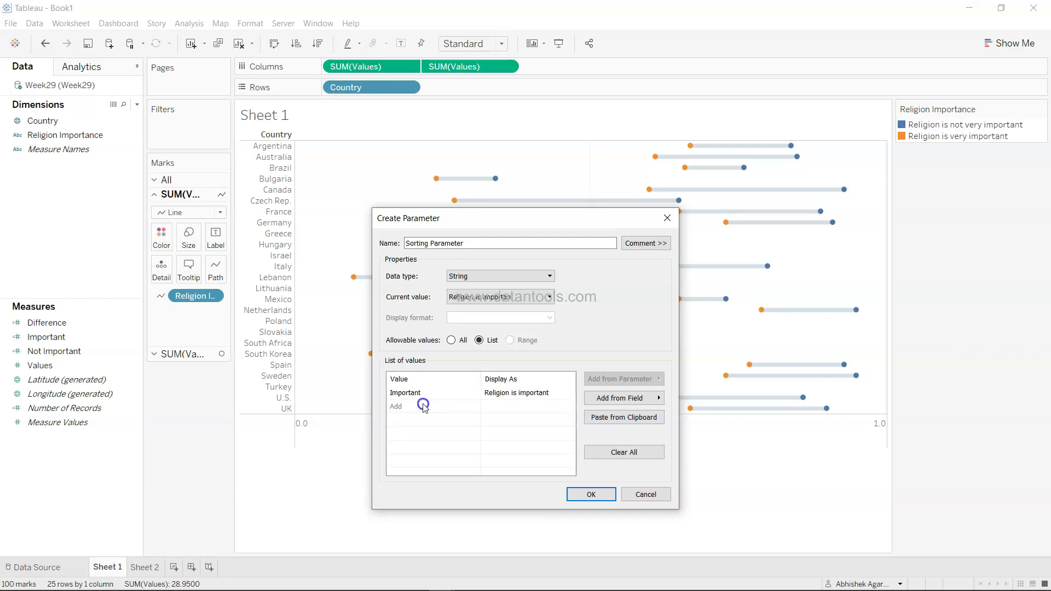
type("Not Important")
left_click(509, 408)
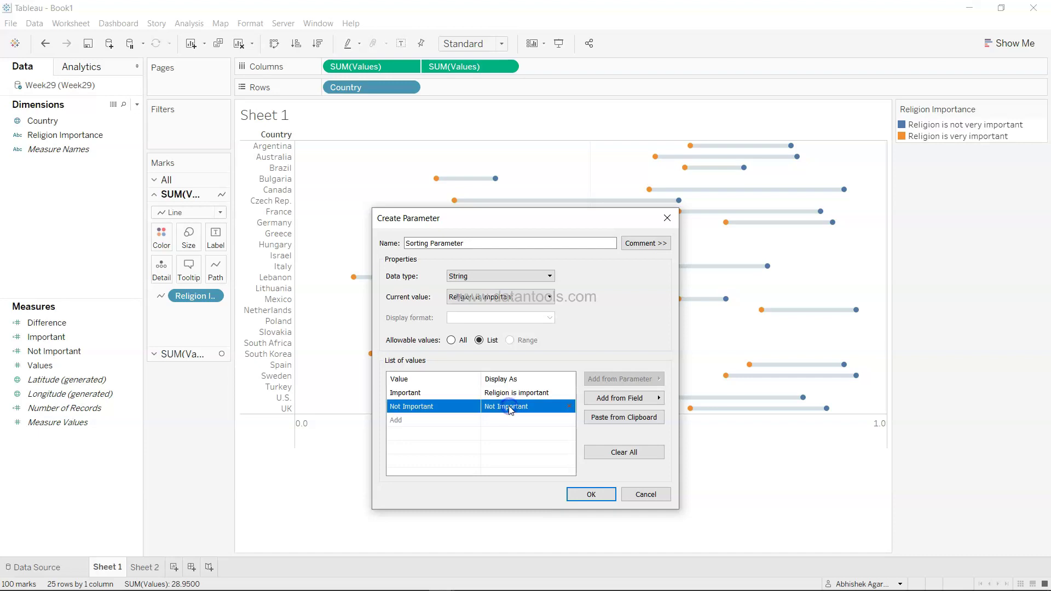
left_click(509, 408)
type("Religion is")
key("BackSpace")
key("BackSpace")
key("BackSpace")
key("BackSpace")
type("is ")
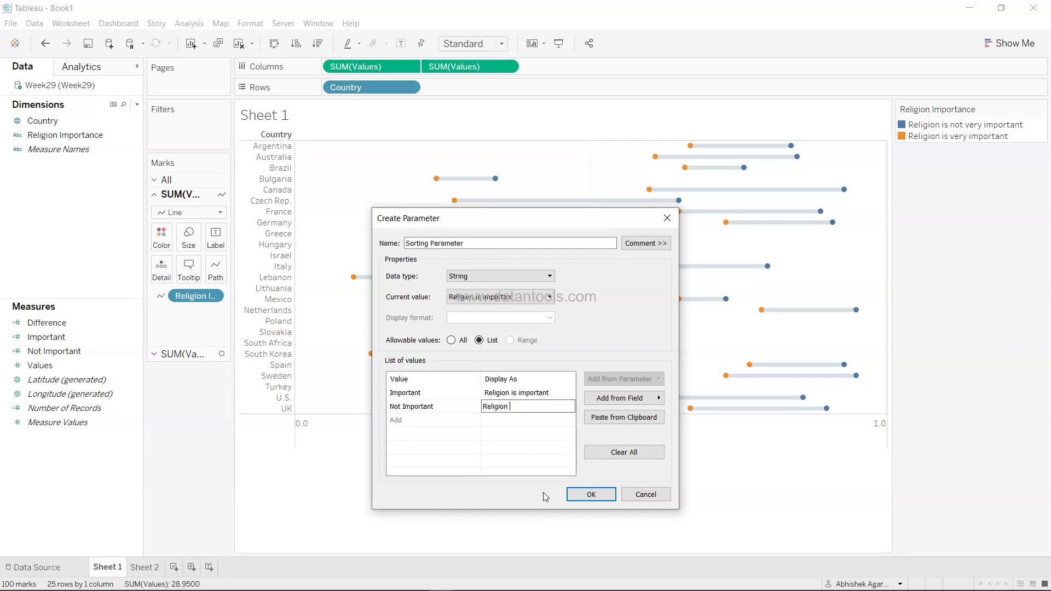
type("not important")
Add the list value "Difference", displayed as "Difference", and finish creating the parameter.
left_click(434, 420)
type("Difference")
key("Tab")
type("Differen")
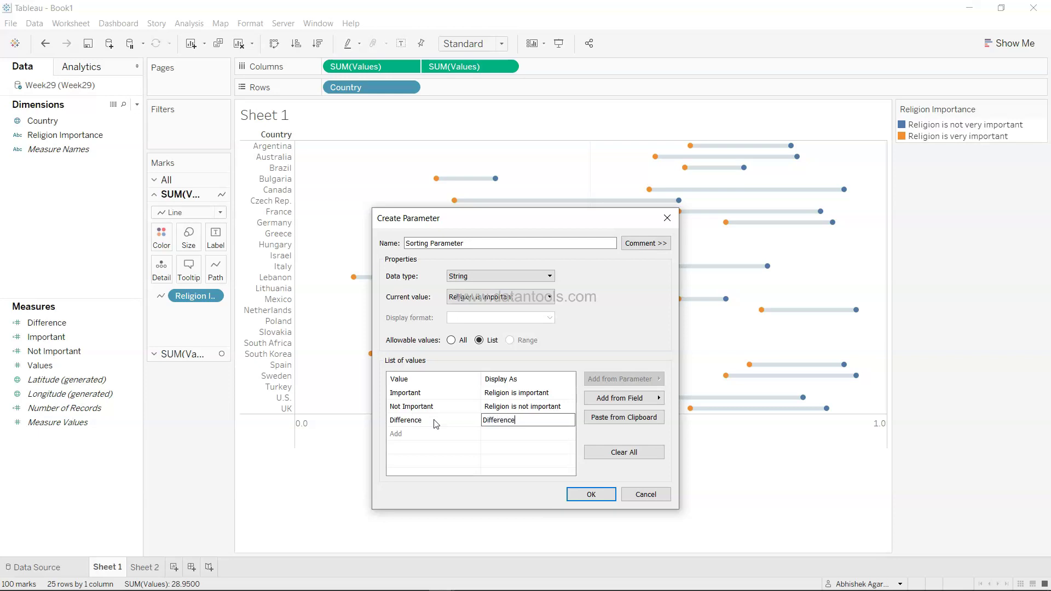
left_click(599, 494)
Show the Sorting Parameter control on Sheet 1 and check its list of options.
right_click(134, 549)
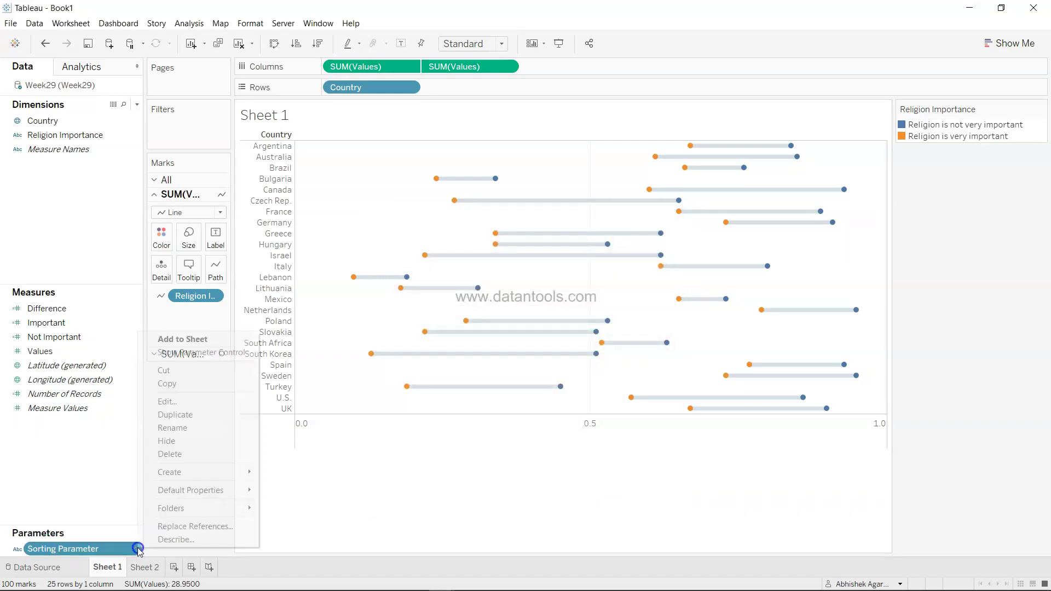
left_click(208, 353)
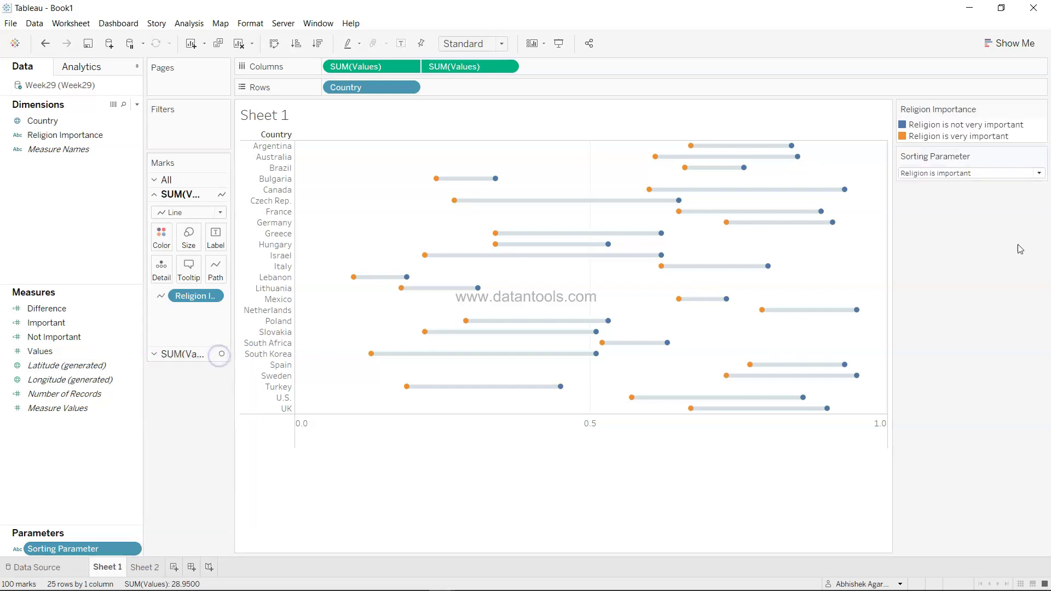
left_click(984, 173)
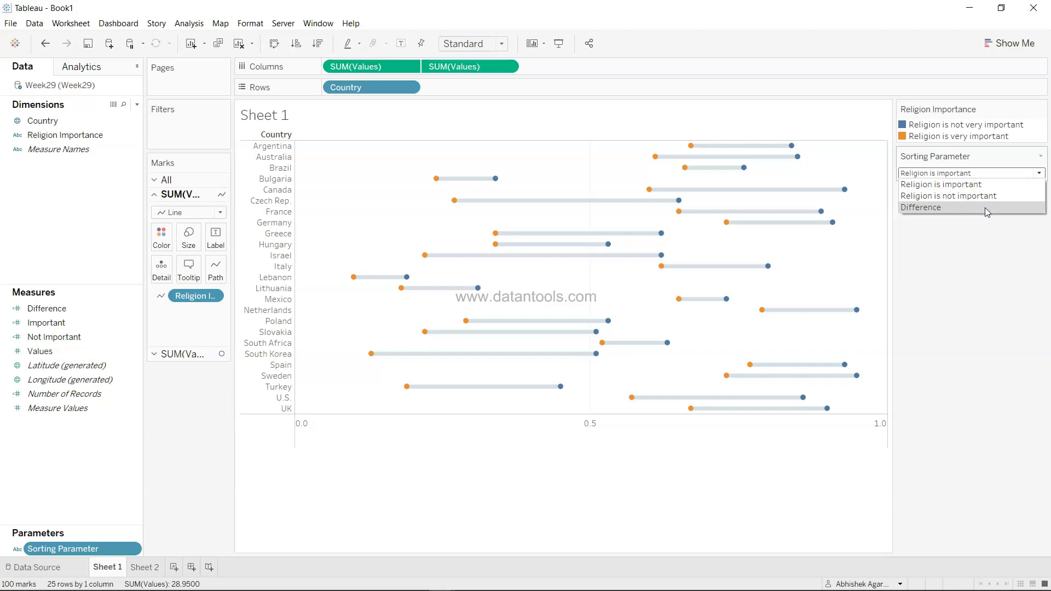
left_click(988, 244)
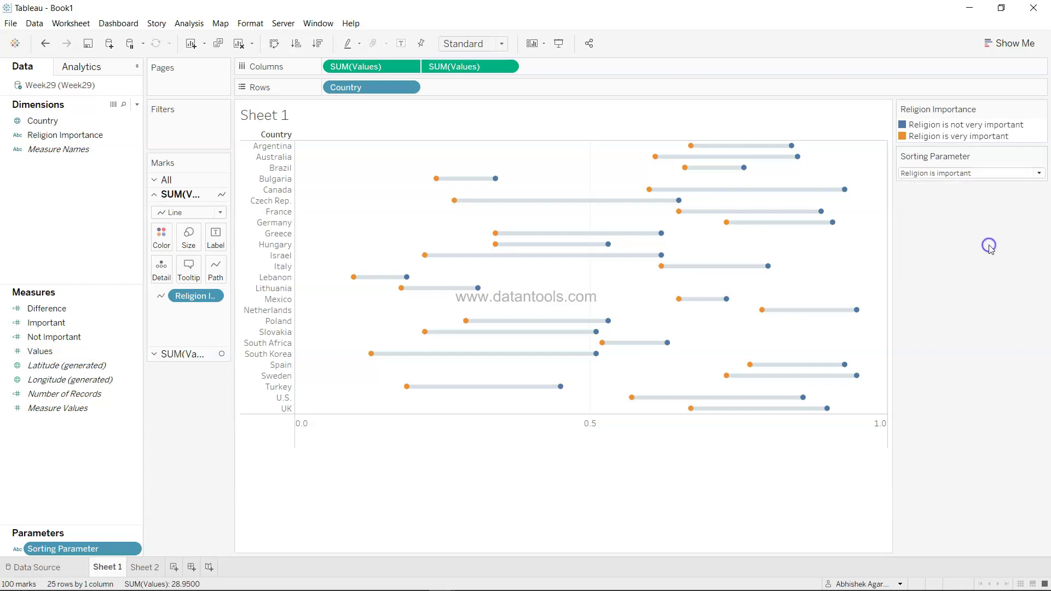
Create a calculated field named "Sort" and begin its formula with CASE [Sorting Parameter].
left_click(136, 103)
left_click(122, 116)
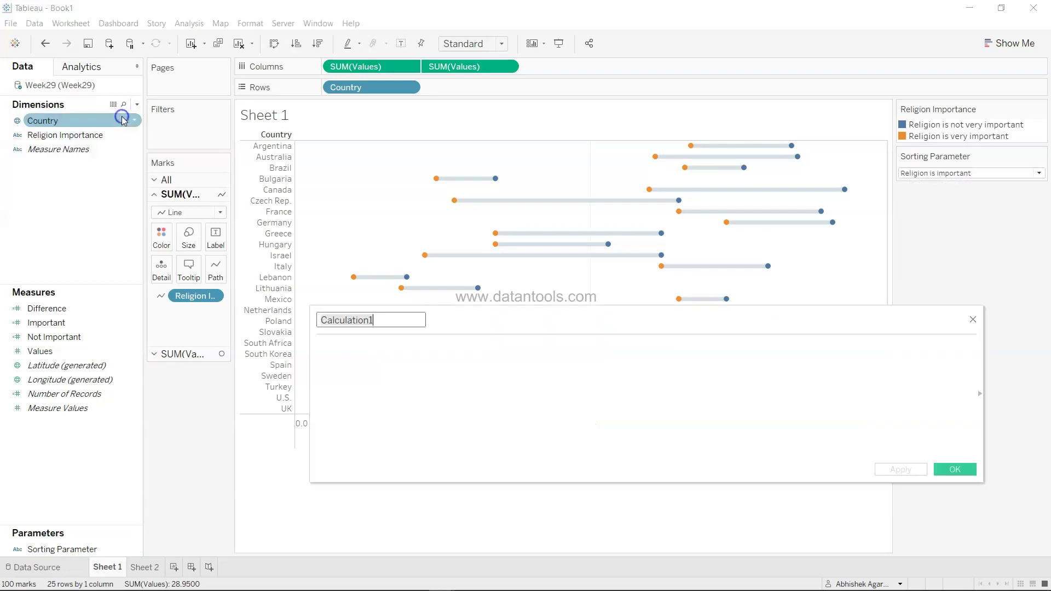
type("Sort")
left_click(385, 366)
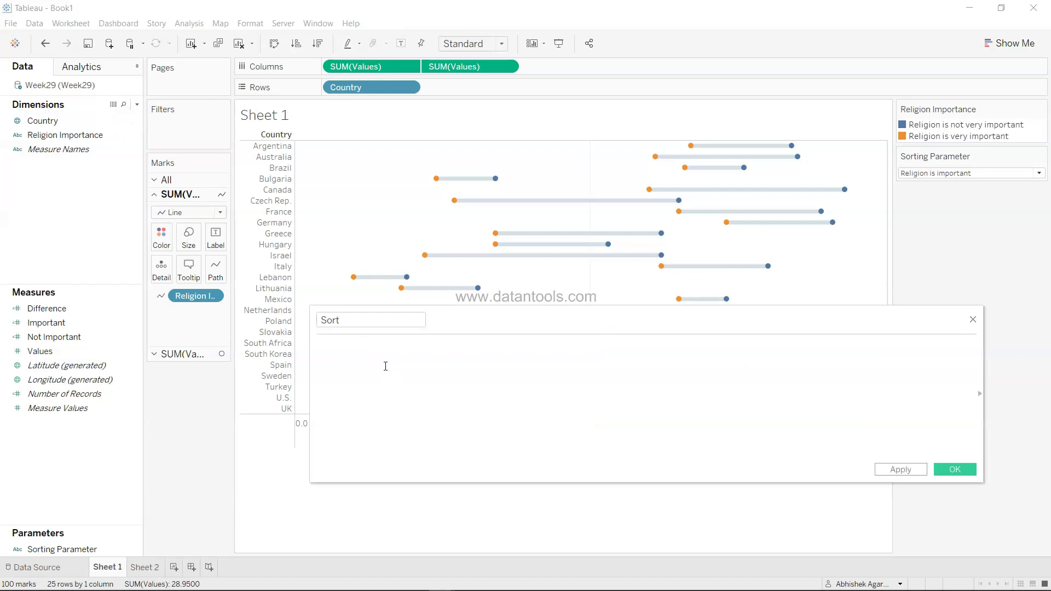
type("CASE ")
type("[Sort")
key("Return")
key("Return")
Add the clause WHEN 'Important' THEN [Important] to the Sort formula.
type("WHEN ")
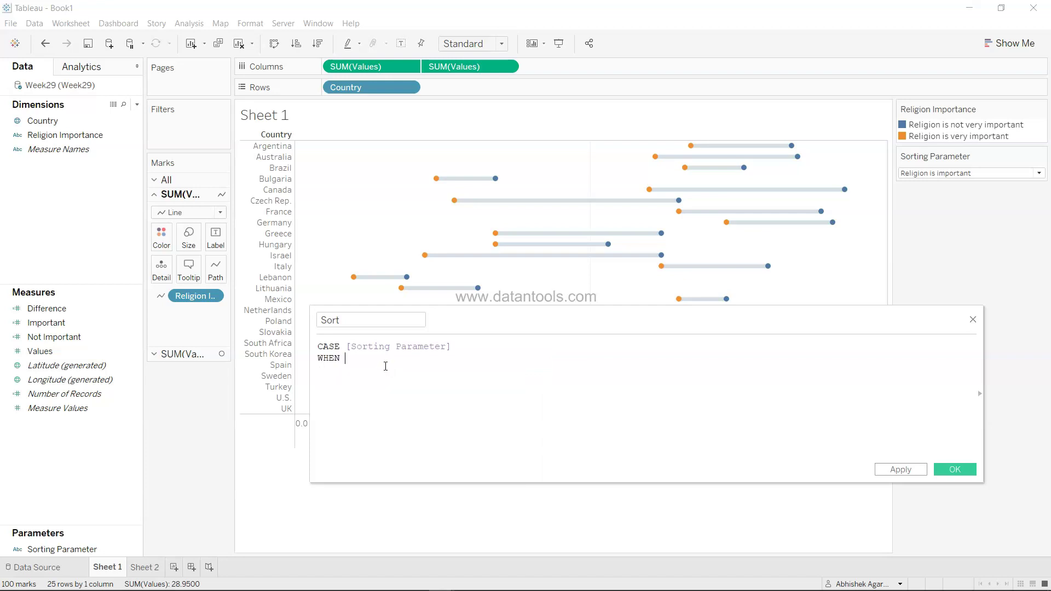
type("'Important' THEN ")
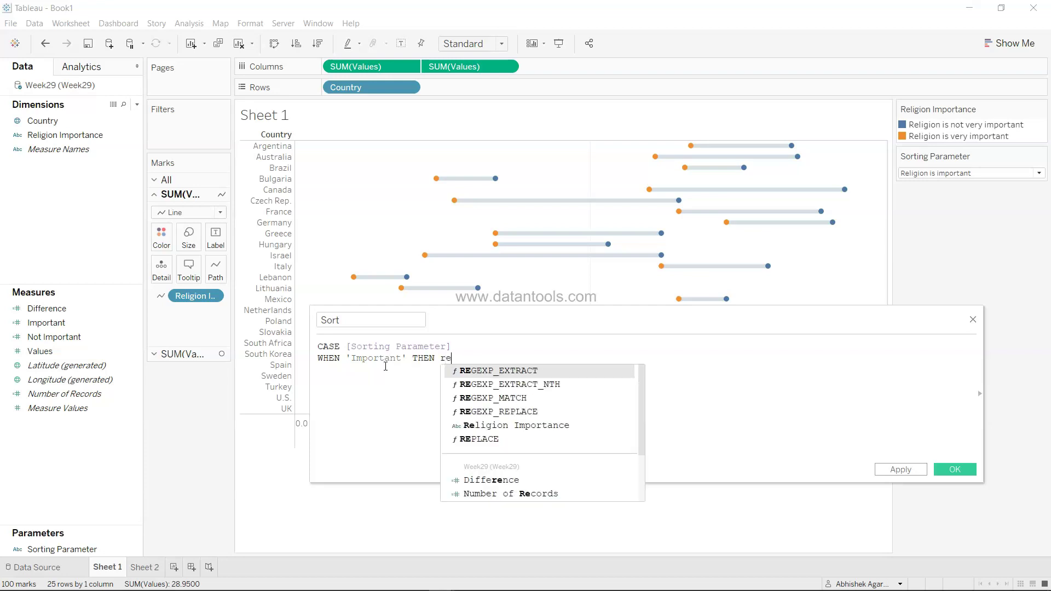
type("impo")
key("Return")
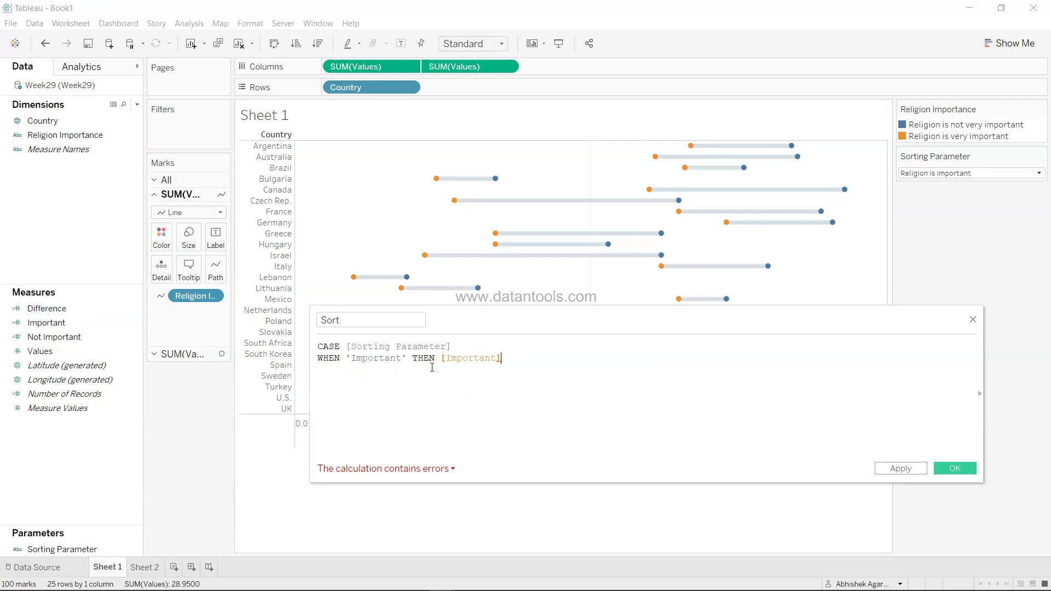
Add the clause WHEN 'Not Important' THEN [Not Important] to the Sort formula.
key("Return")
type("WHEN 'Not")
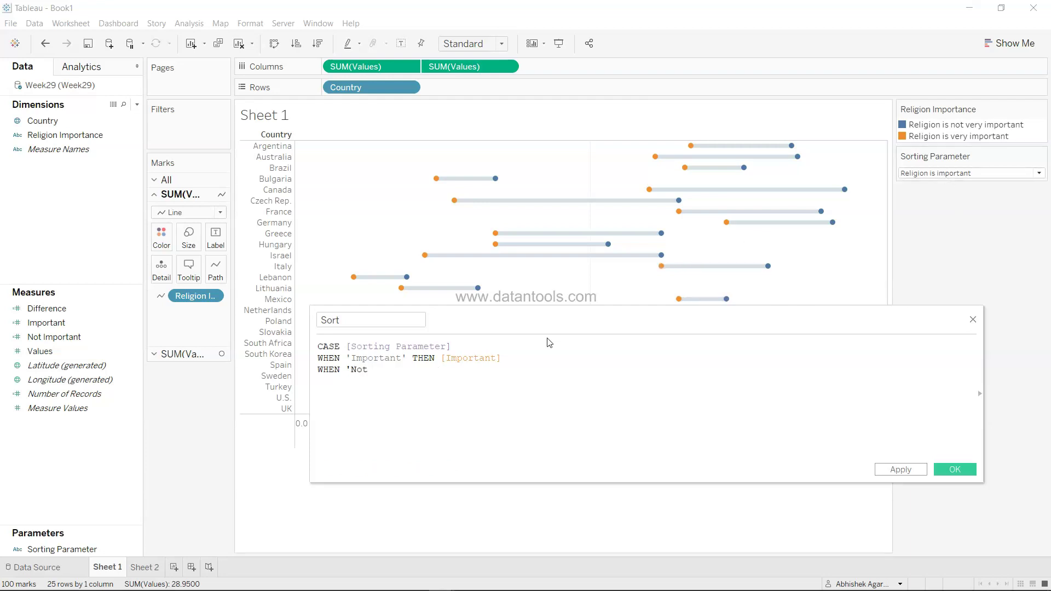
type(" Important'")
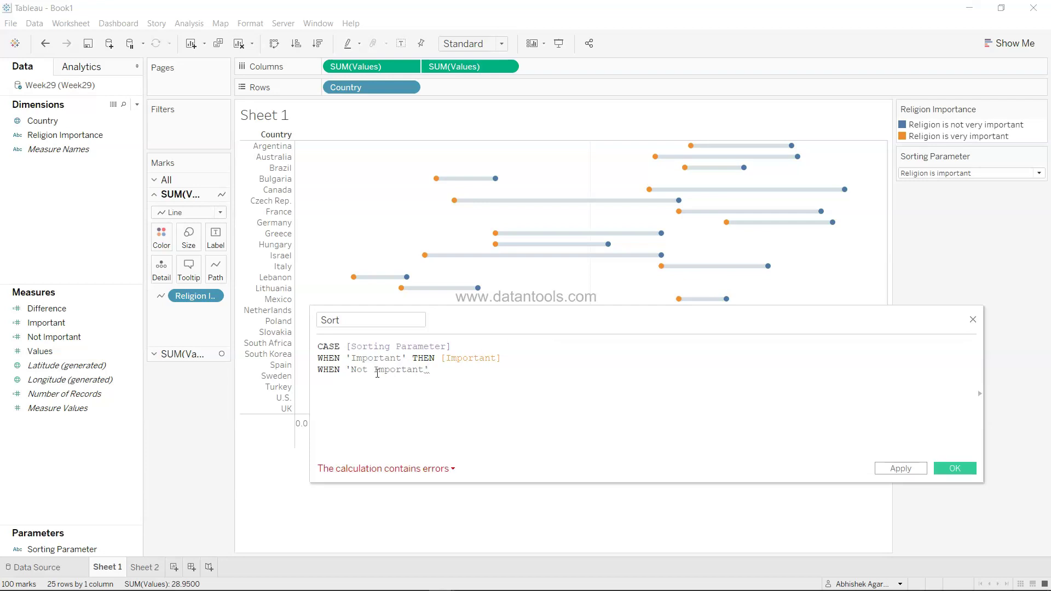
type(" THEN")
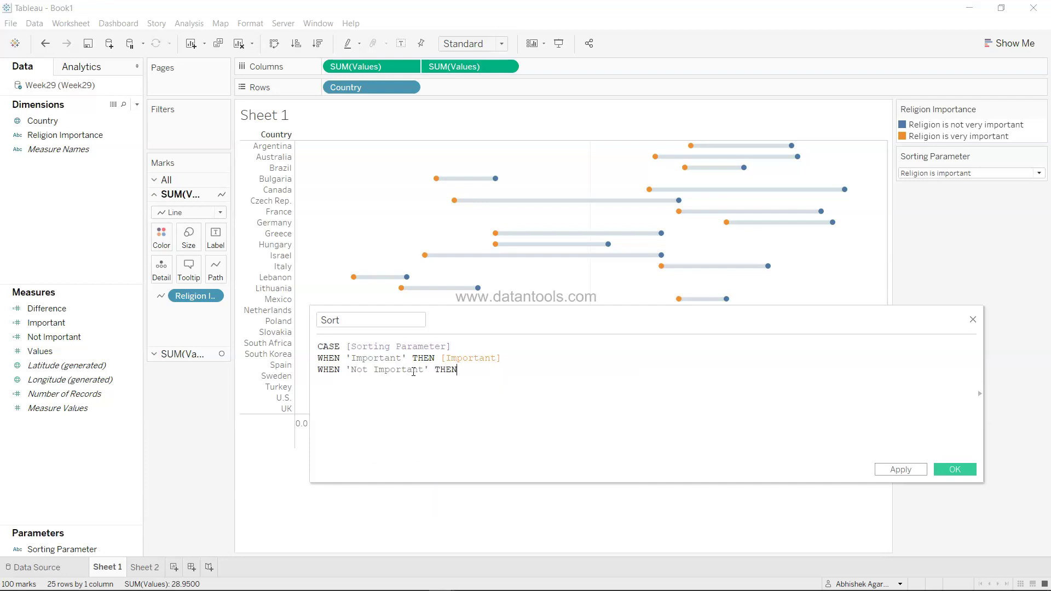
type(" not")
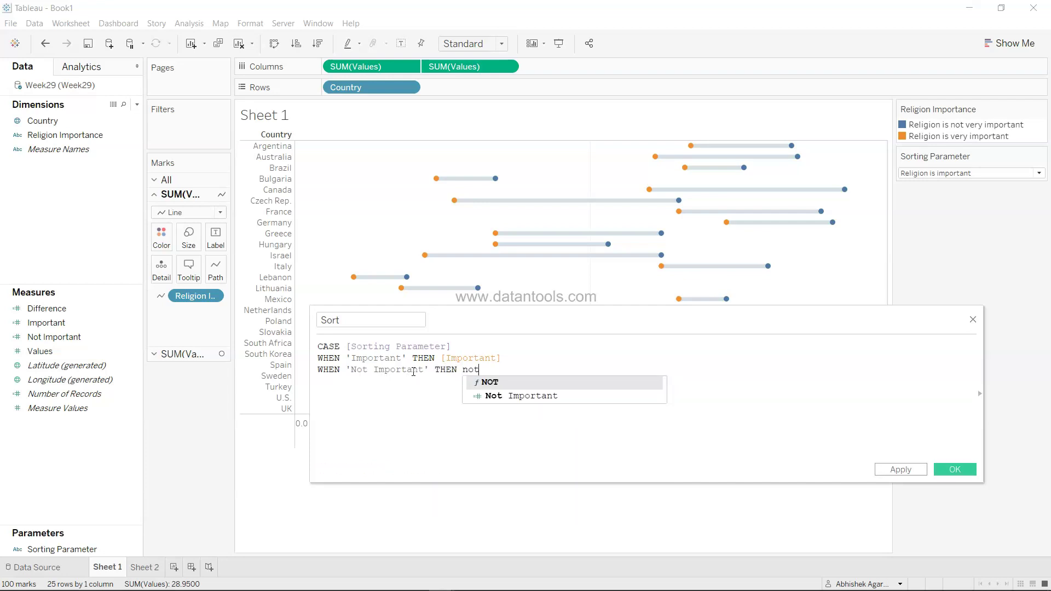
key("Down")
key("Return")
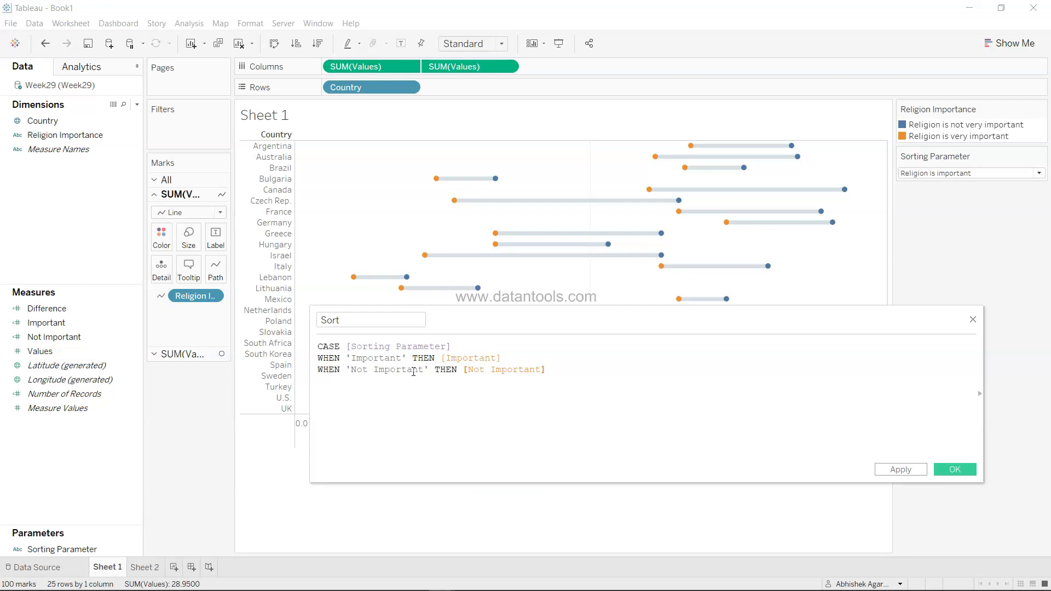
Add the clause WHEN 'Difference' THEN [Difference] to the Sort formula and close the CASE expression with End.
type("WHEN 'Difference' the")
key("Return")
type("[D")
key("Return")
type("End")
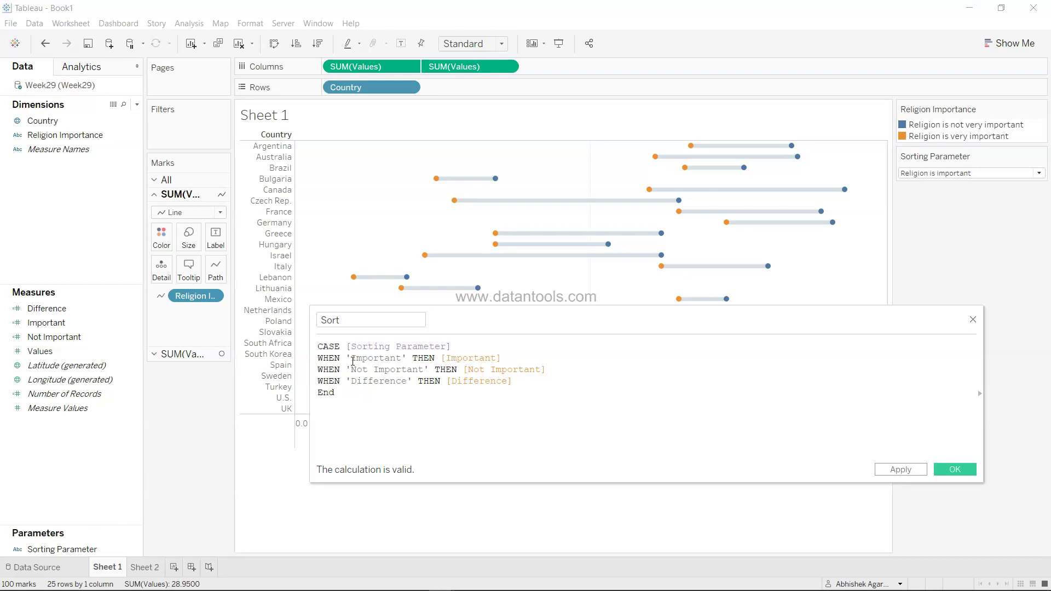
Compare the formula's WHEN values with the Sorting Parameter options, and save the Sort calculated field.
left_click(966, 174)
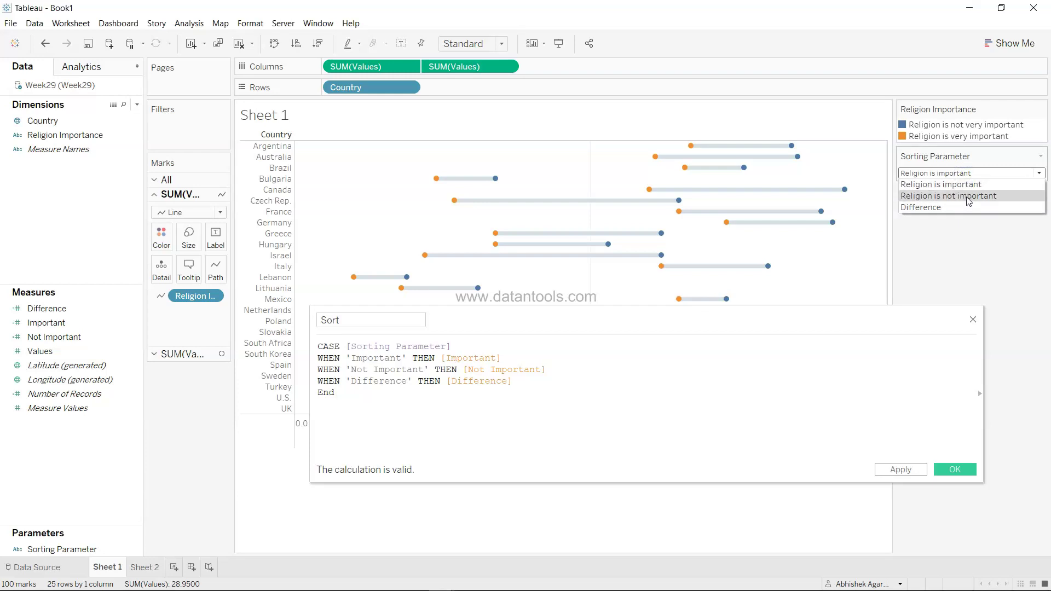
left_click(361, 359)
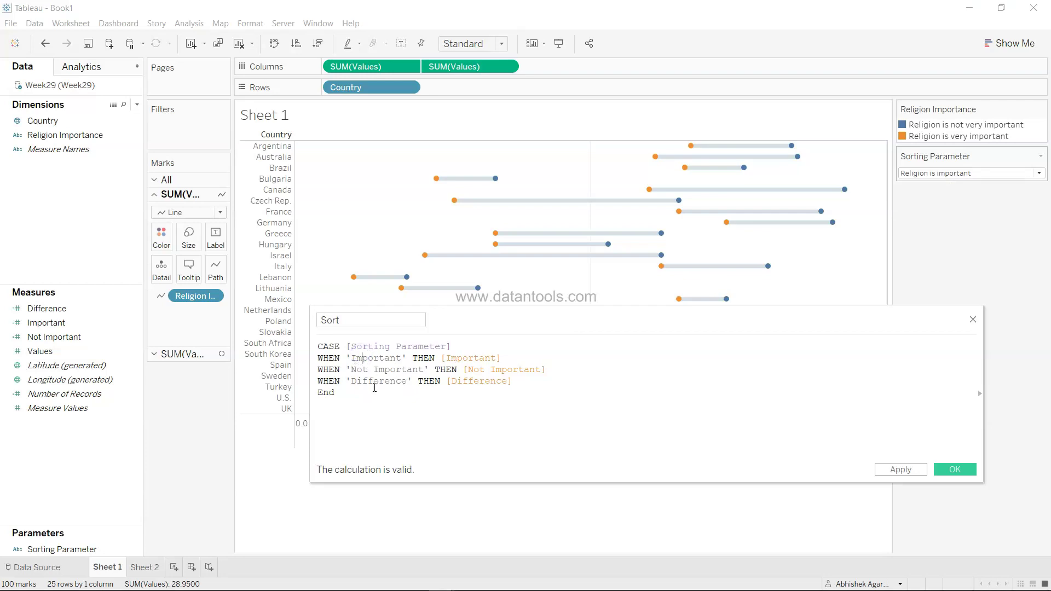
left_click_drag(374, 370, 420, 367)
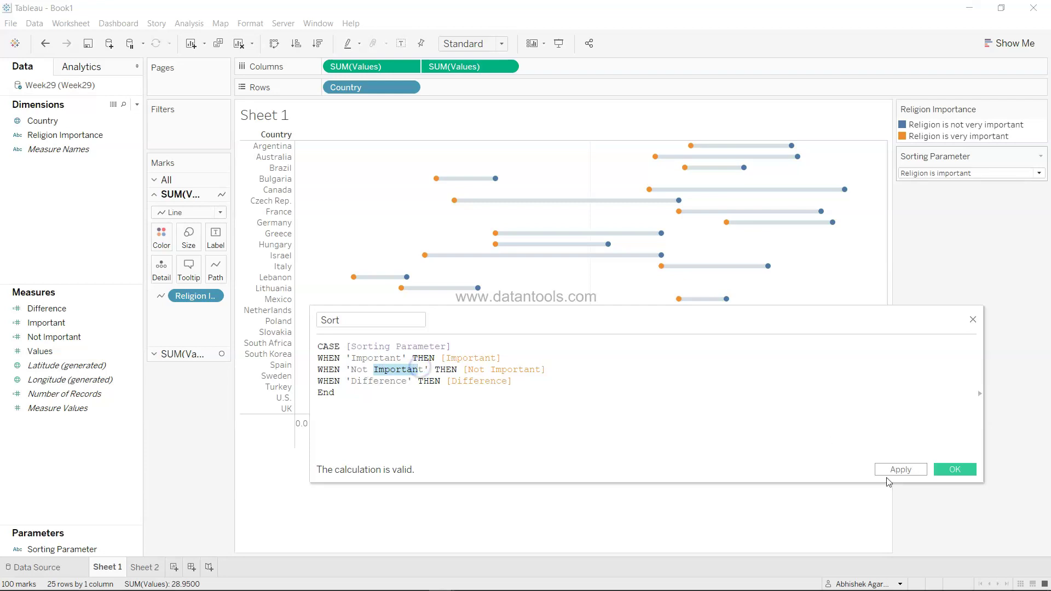
left_click(900, 469)
left_click(942, 471)
Review the values and display names in the Sorting Parameter's definition.
right_click(133, 548)
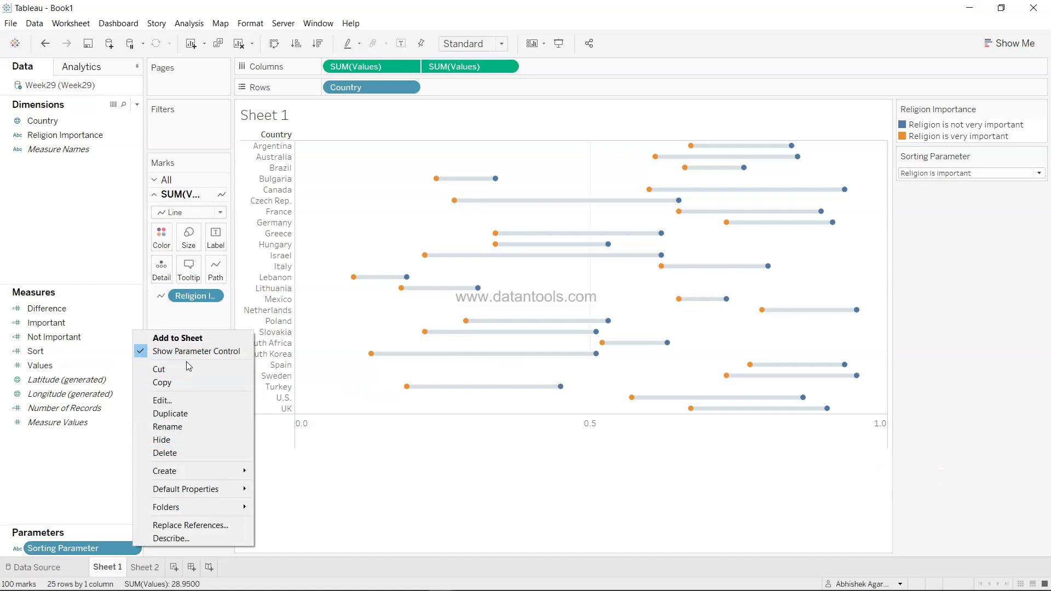
left_click(164, 400)
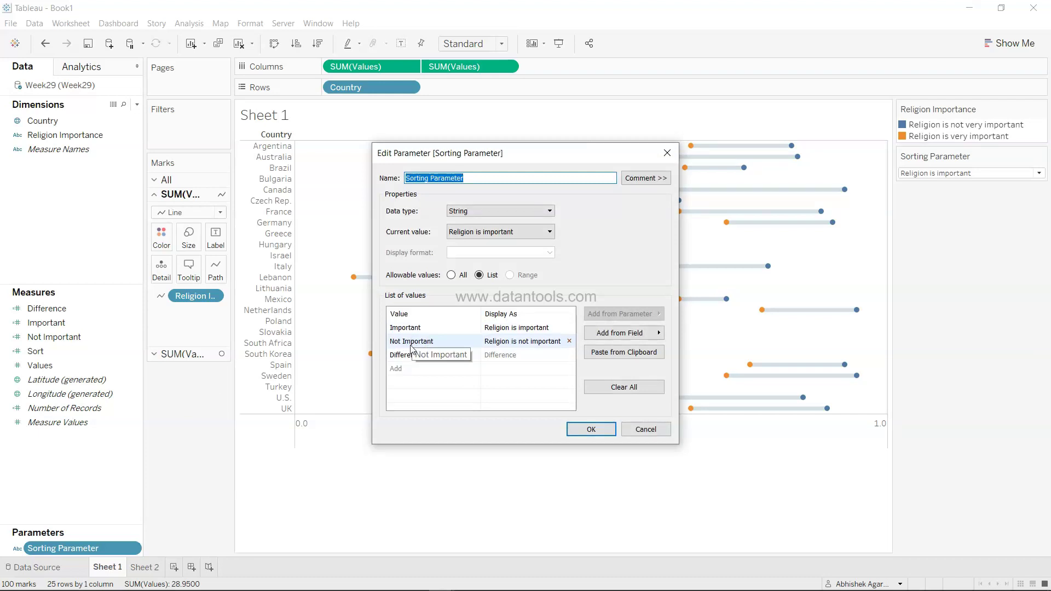
left_click(586, 431)
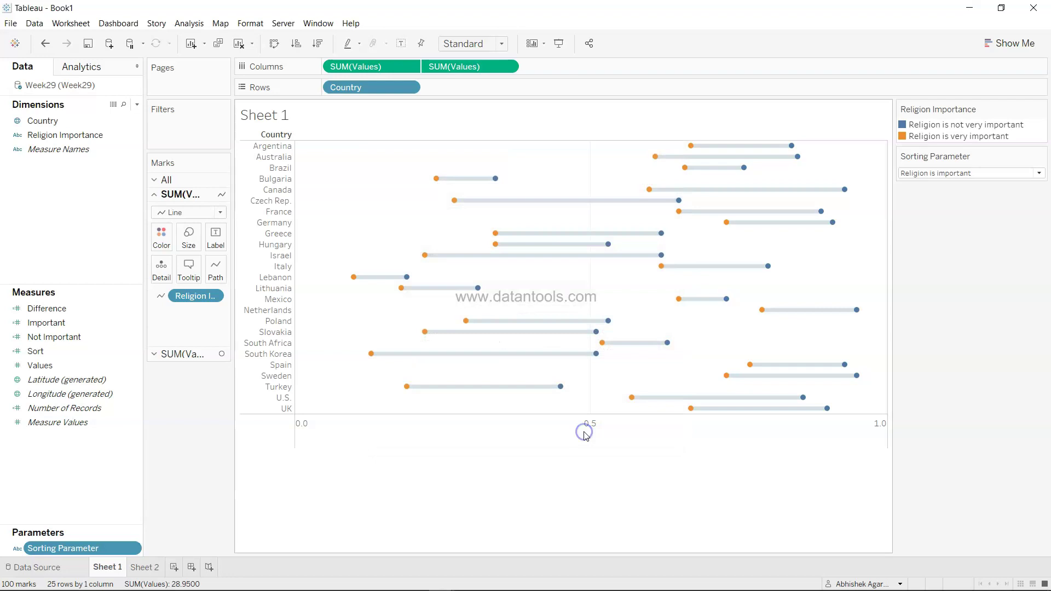
Sort Country on Sheet 1 by the field Sort in descending order, aggregated as Sum.
left_click(408, 87)
left_click(390, 152)
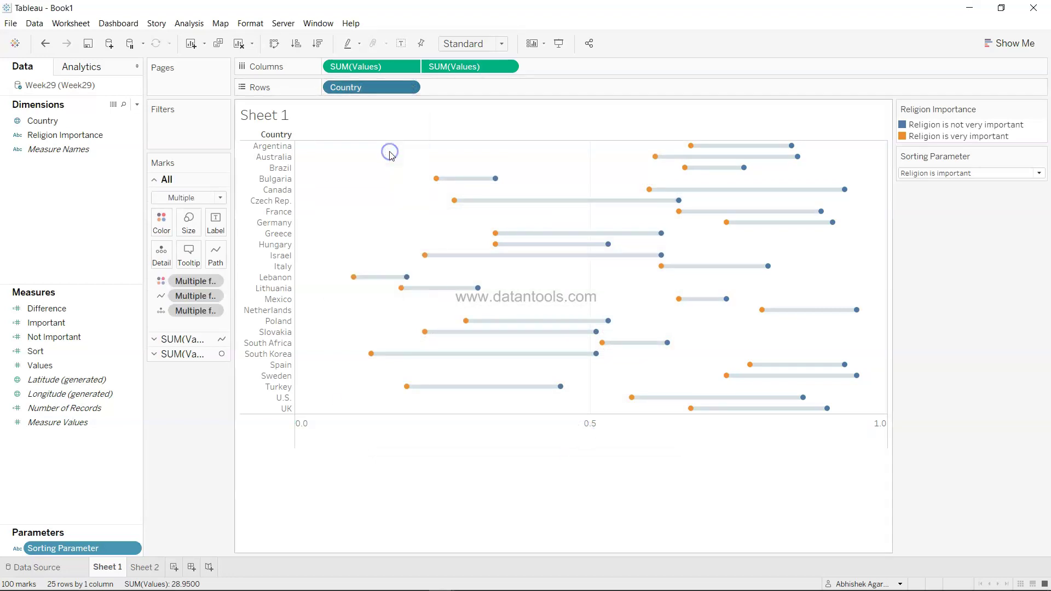
left_click(475, 257)
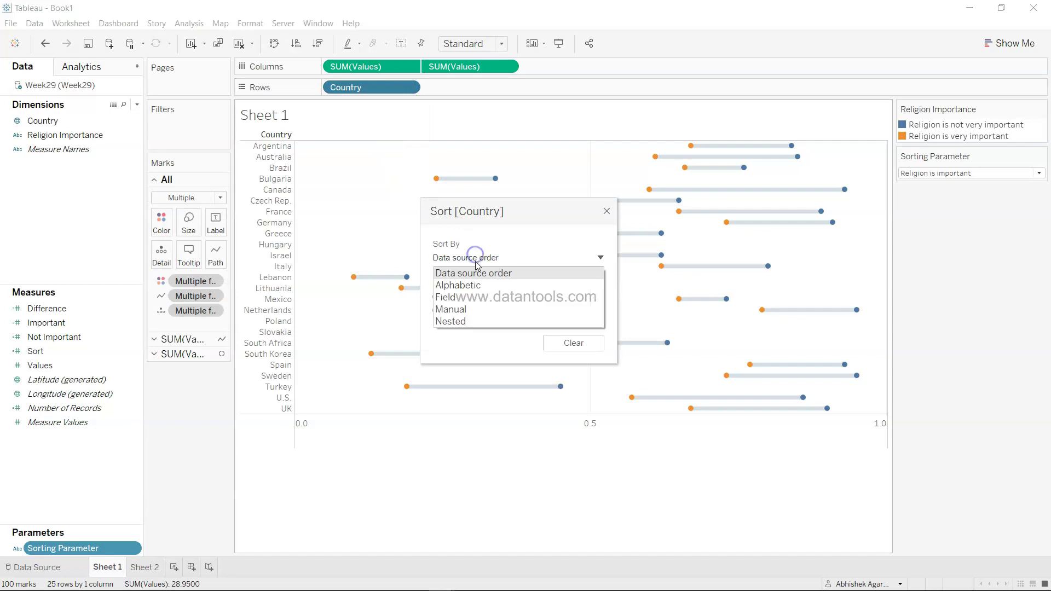
left_click(474, 298)
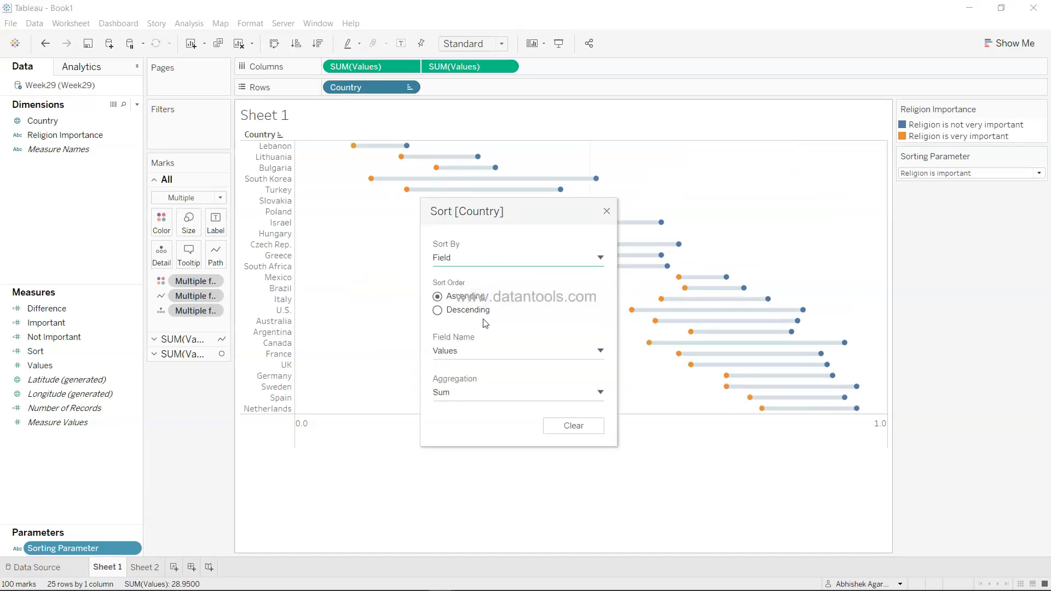
left_click(480, 310)
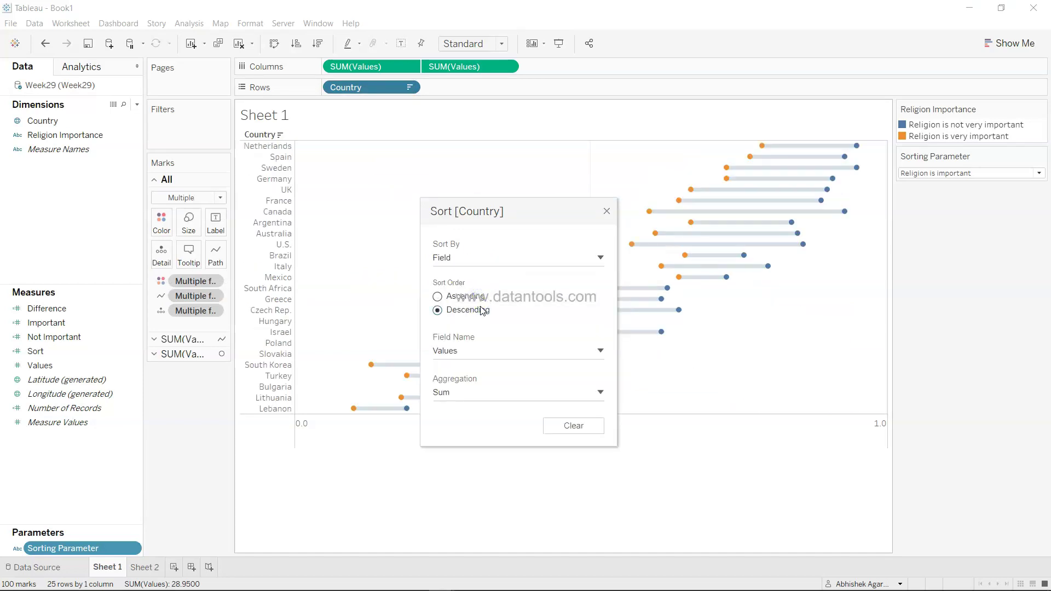
left_click(476, 361)
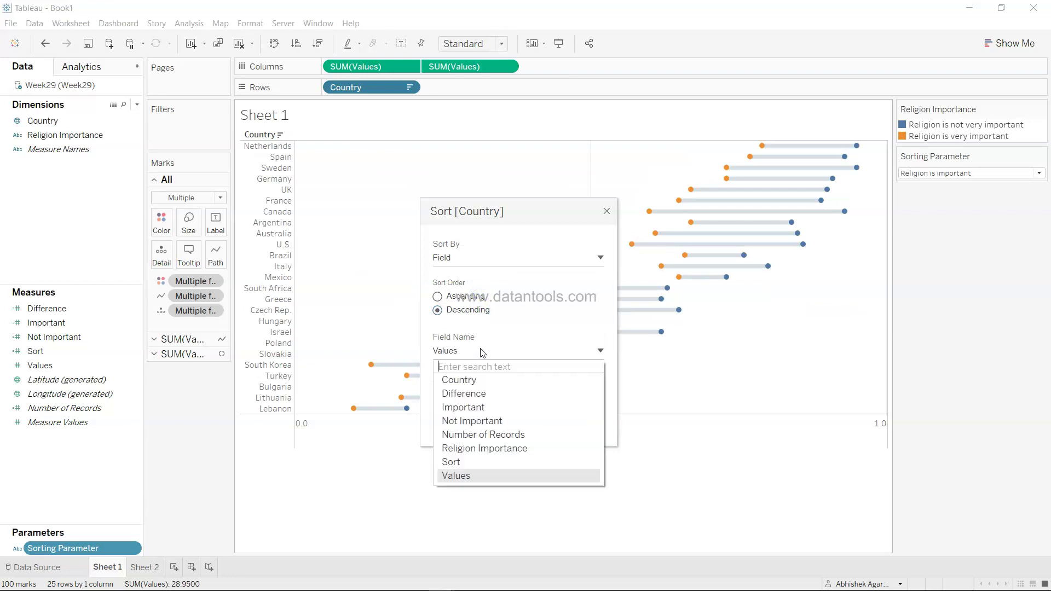
left_click(481, 464)
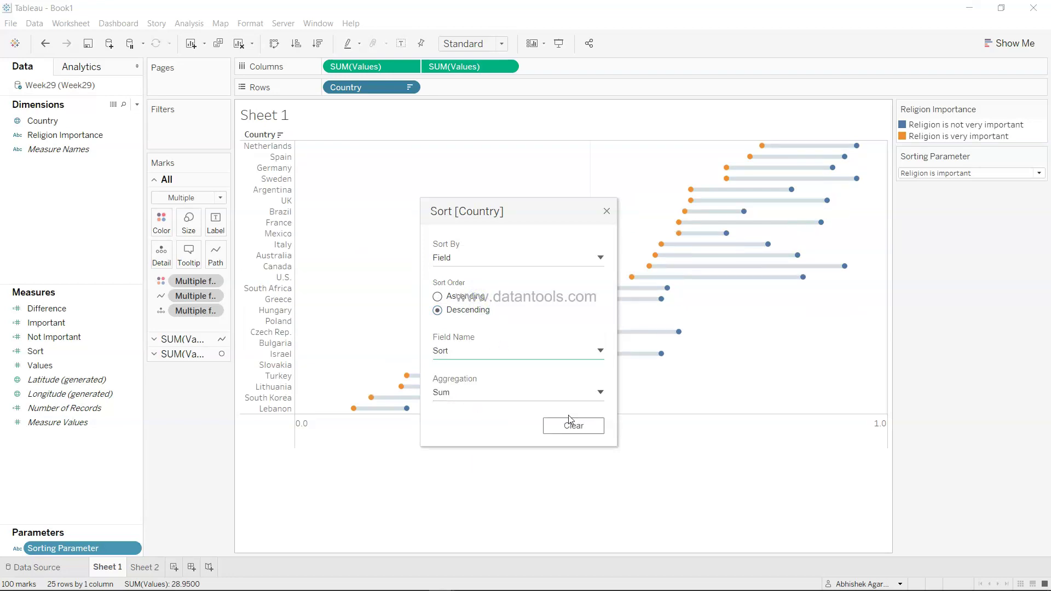
left_click(605, 211)
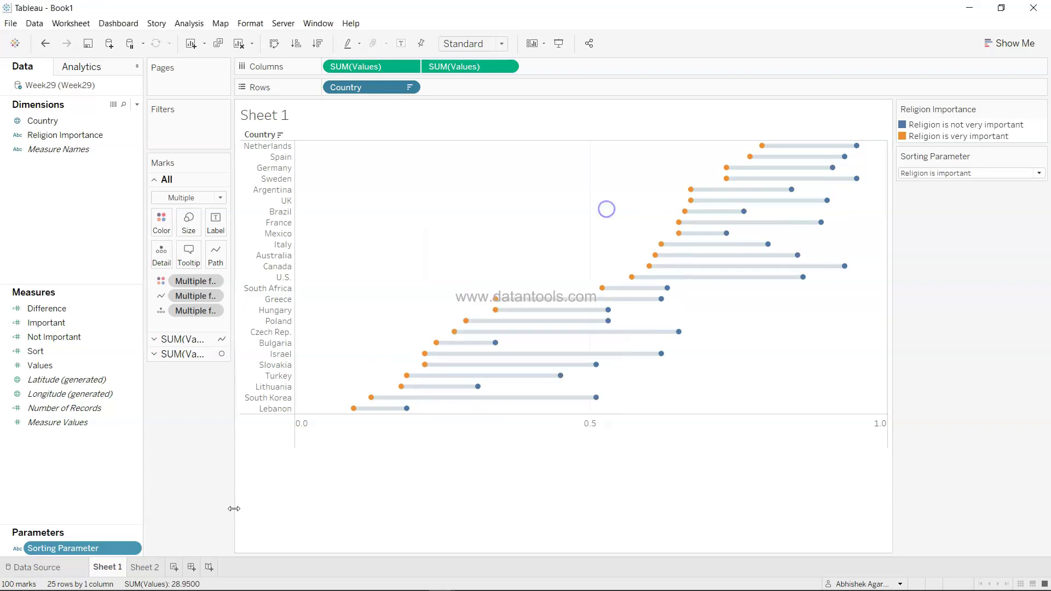
Sort Country on Sheet 2 by the field Sort in descending order, aggregated as Sum.
left_click(146, 567)
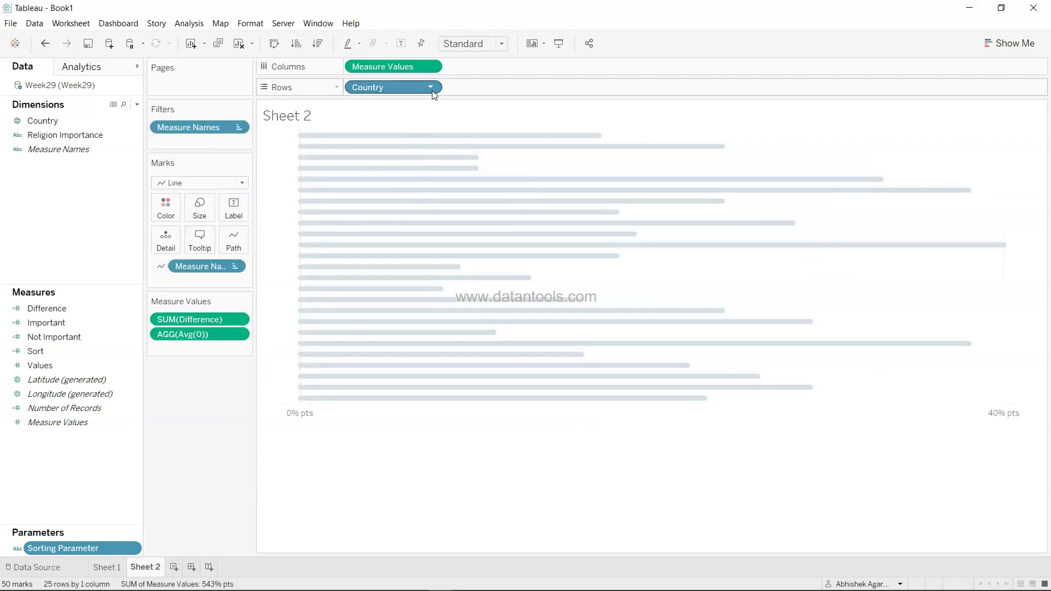
left_click(431, 87)
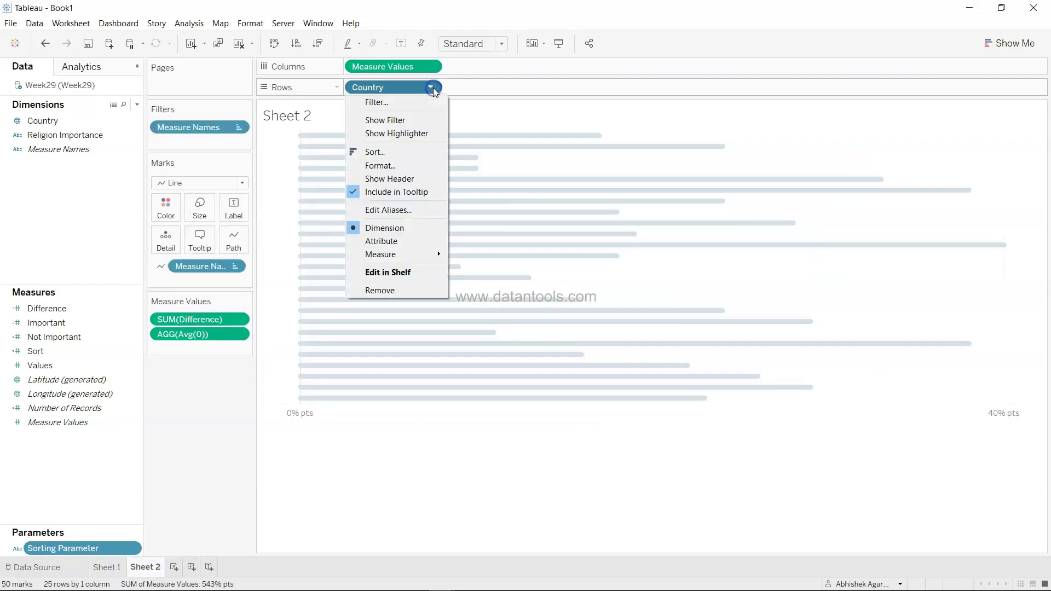
left_click(415, 151)
left_click(480, 257)
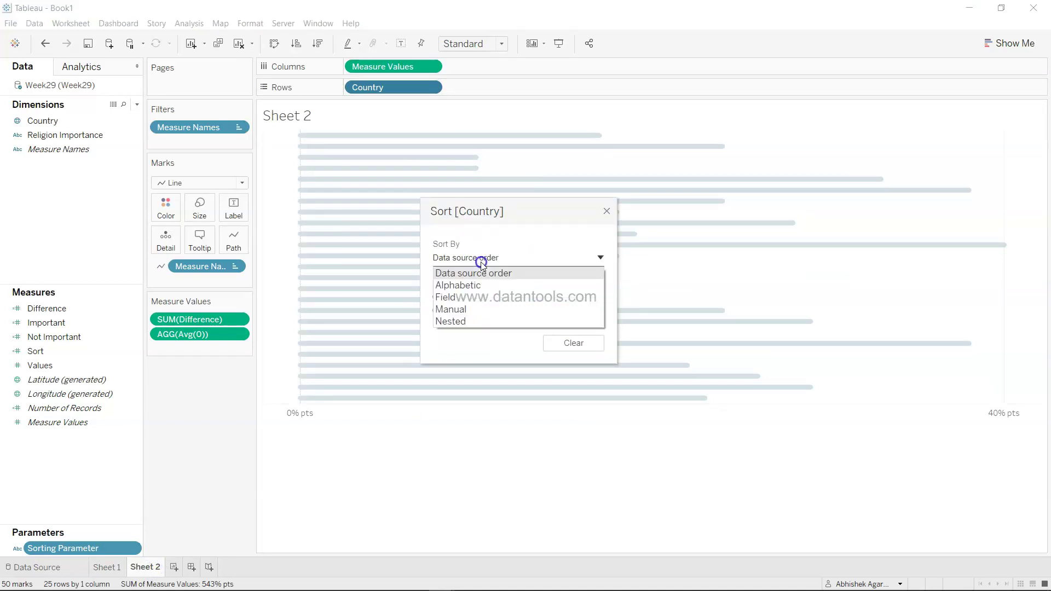
left_click(481, 295)
left_click(474, 311)
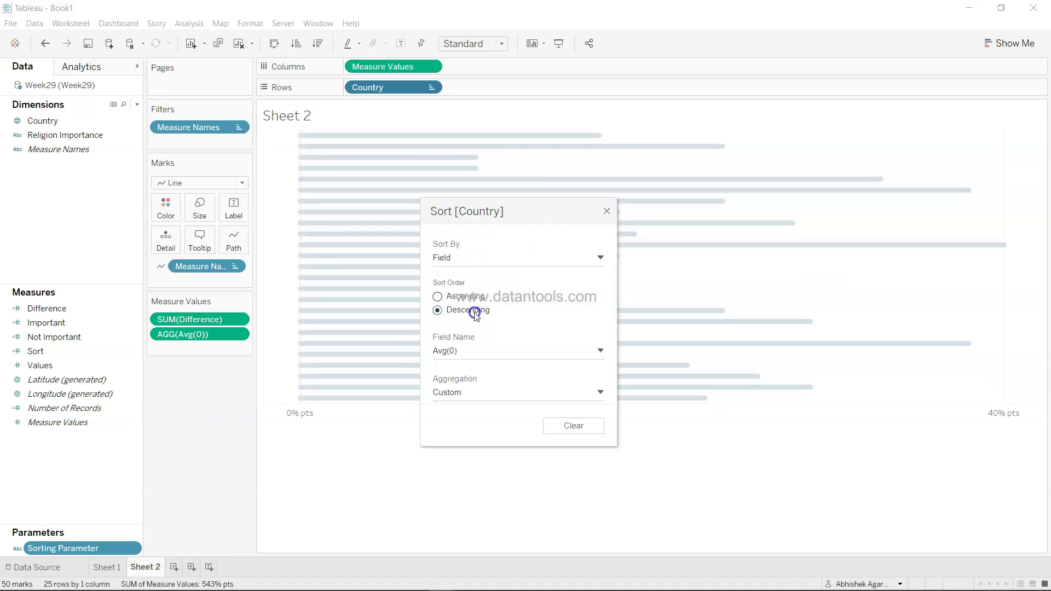
left_click(463, 351)
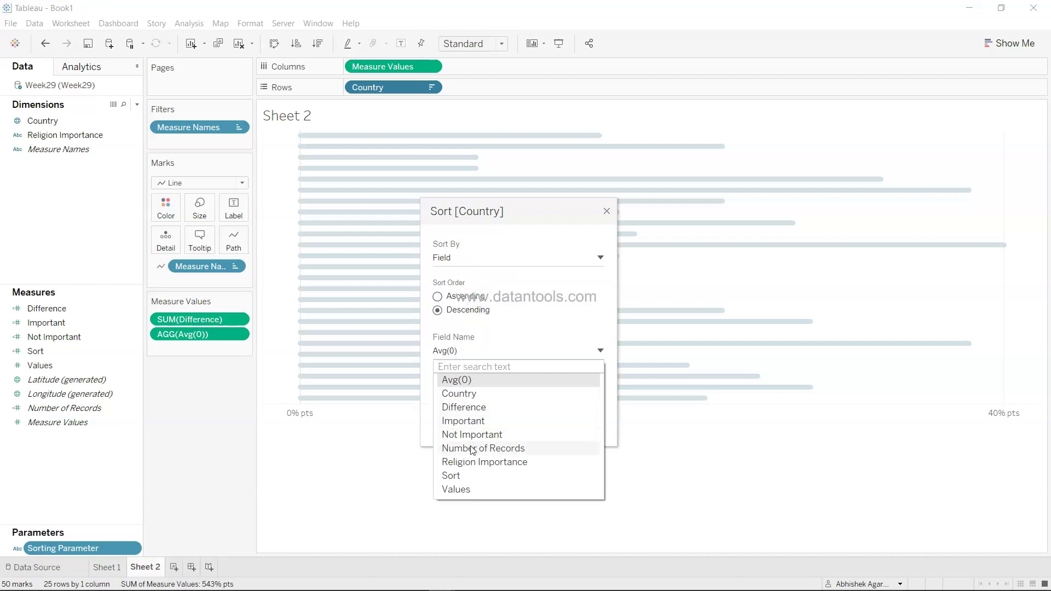
left_click(451, 475)
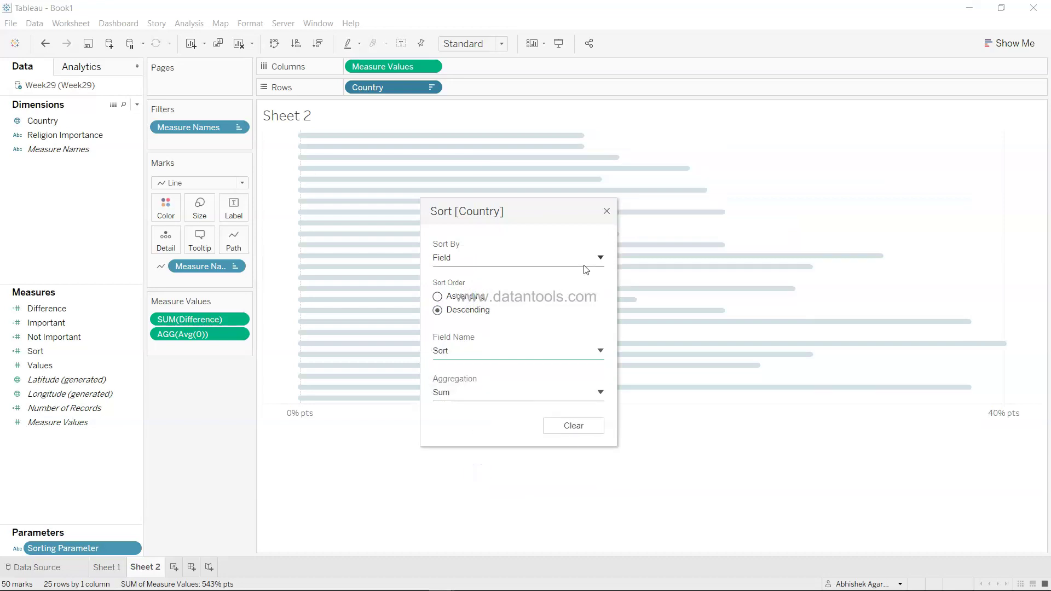
left_click(603, 212)
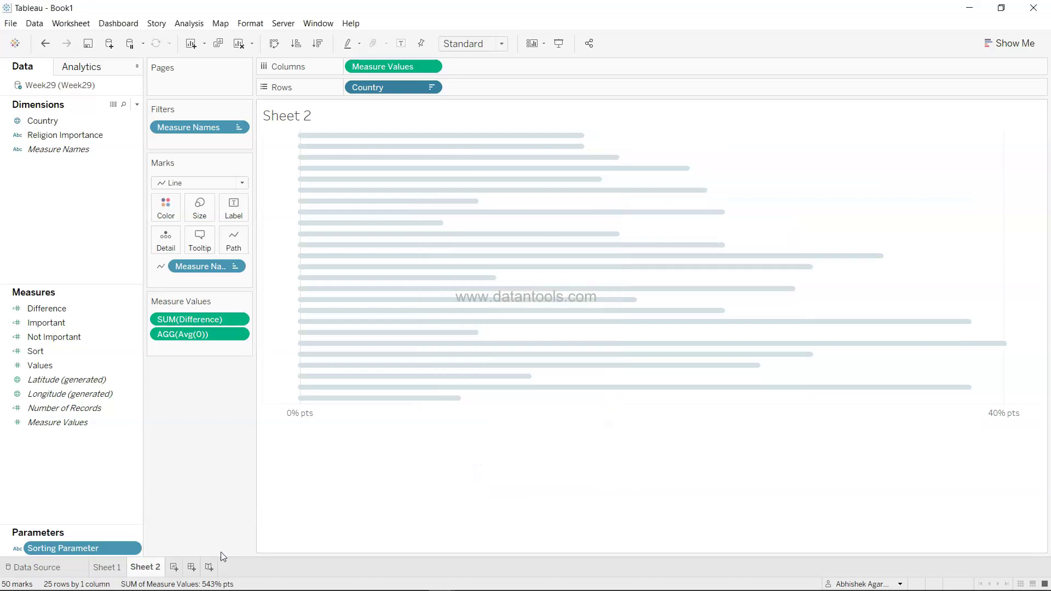
Create a new dashboard in the workbook.
left_click(192, 567)
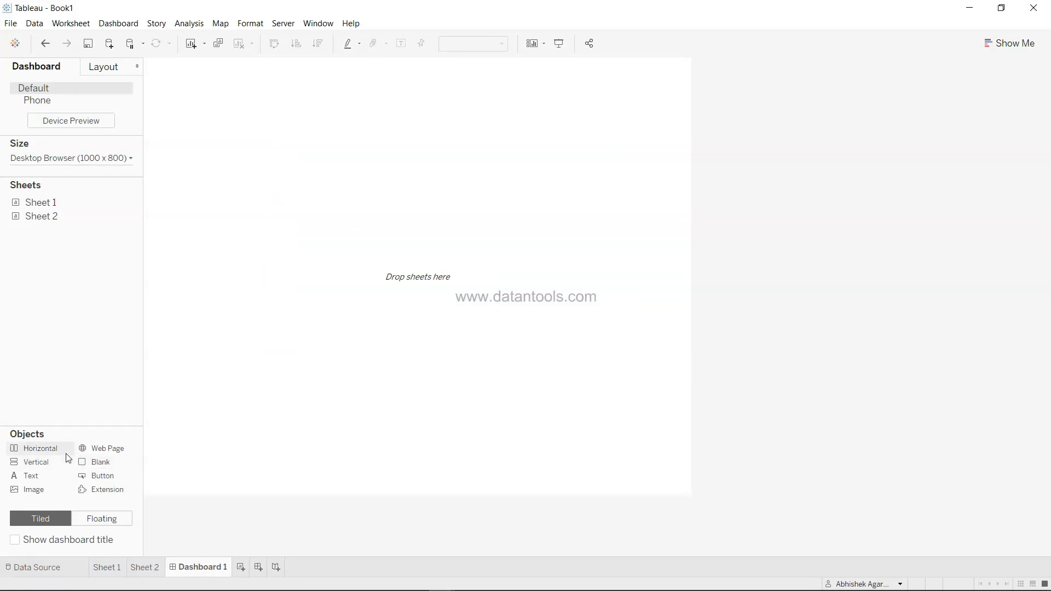
Switch to the browser and examine the layout of the Tableau Public reference: title, intro text, both charts, sort selector and tooltips.
key("alt+Tab")
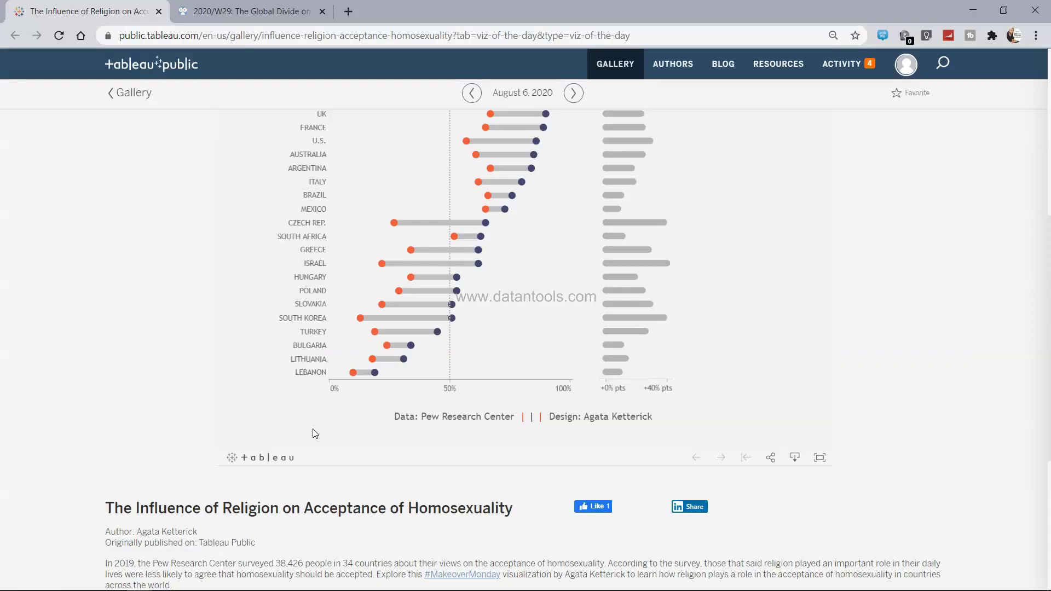
scroll(419, 379, "up", 6)
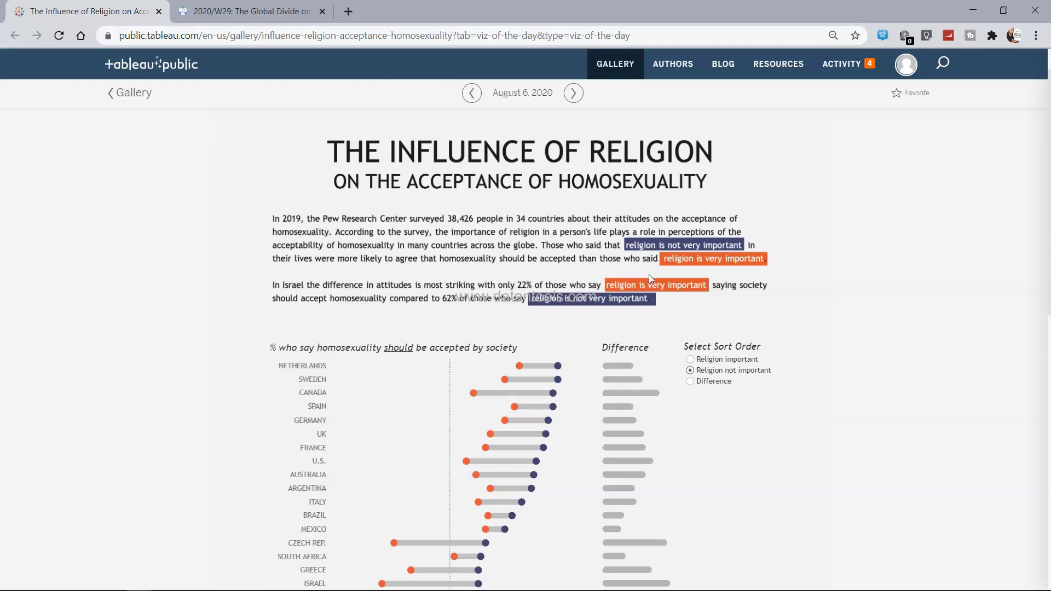
scroll(648, 274, "down", 2)
mouse_move(535, 307)
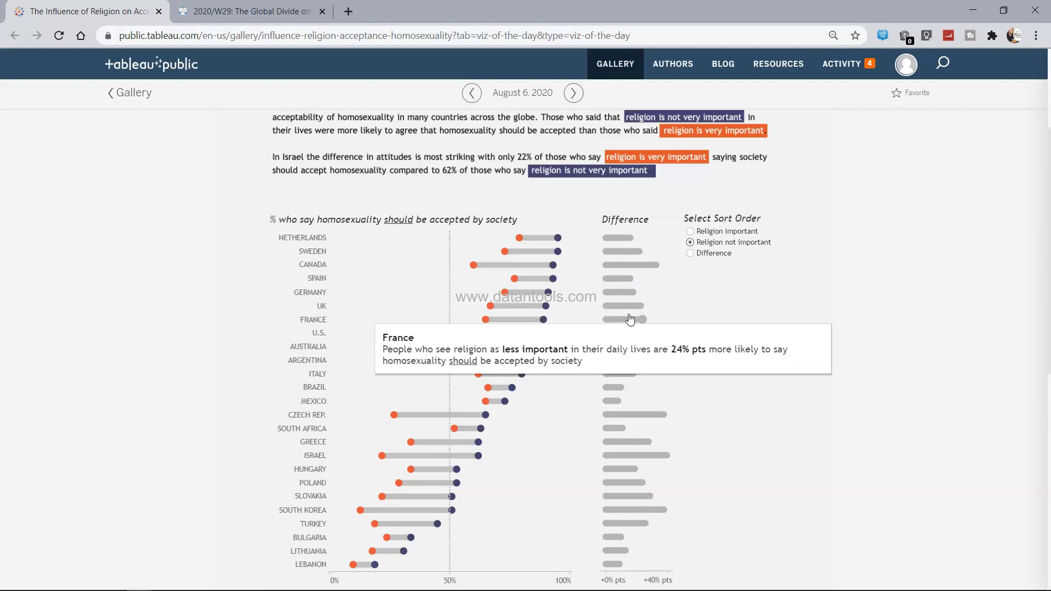
scroll(613, 323, "up", 3)
mouse_move(605, 394)
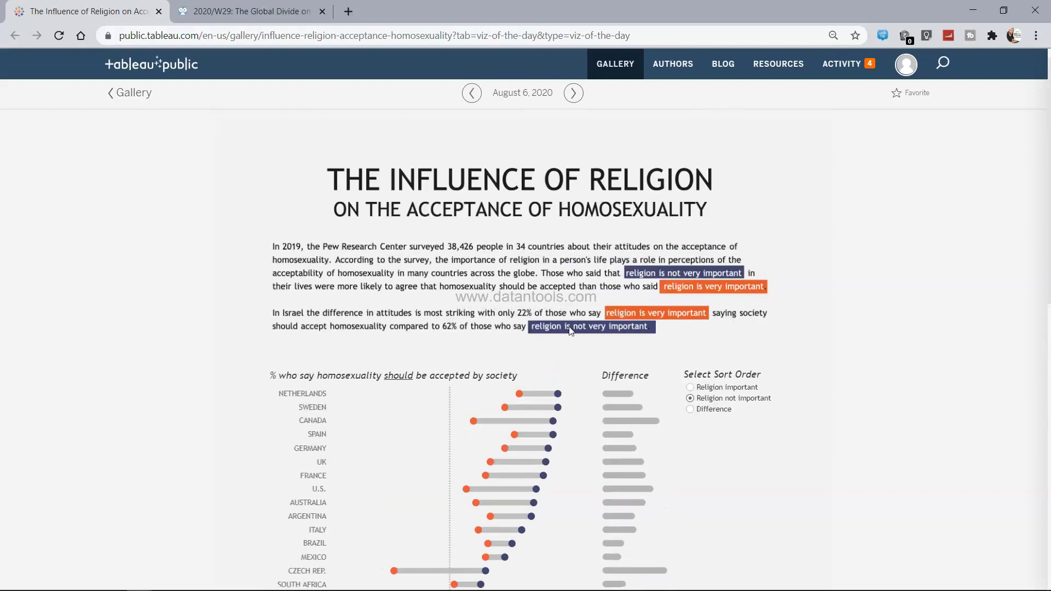
scroll(629, 317, "down", 1)
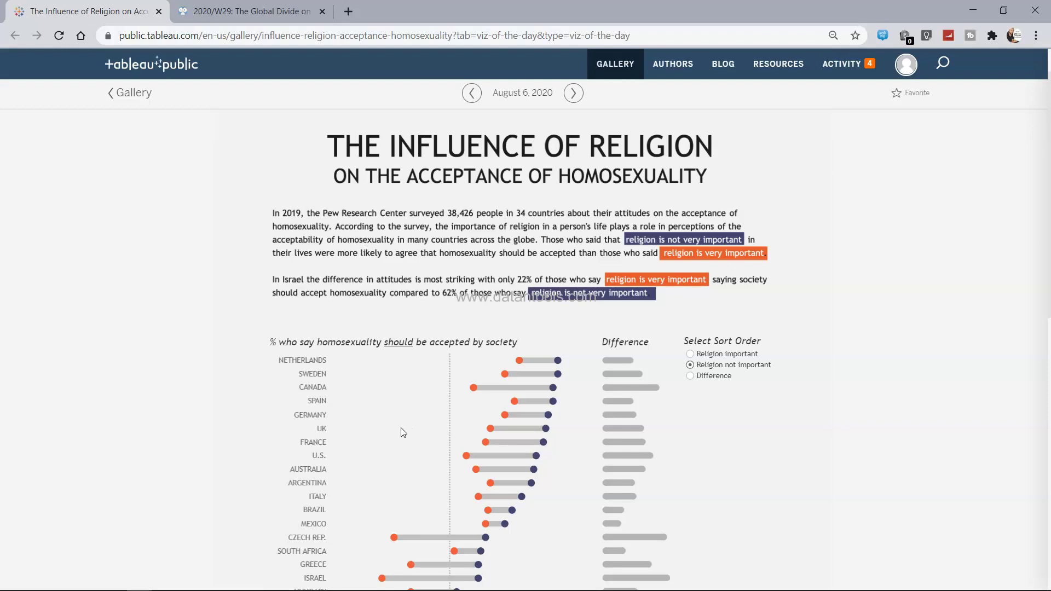
scroll(400, 428, "down", 3)
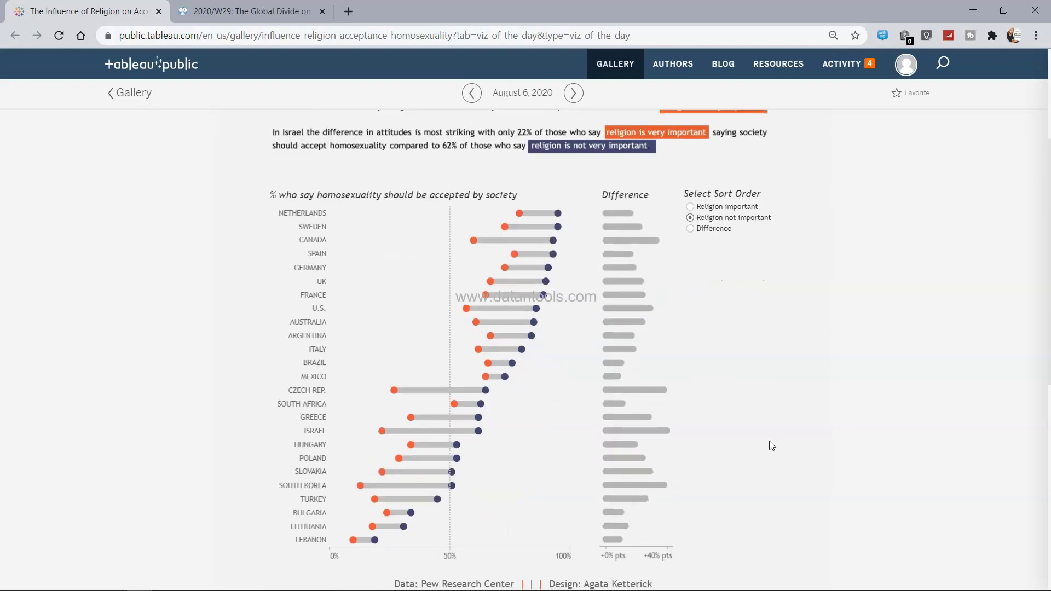
scroll(472, 237, "up", 3)
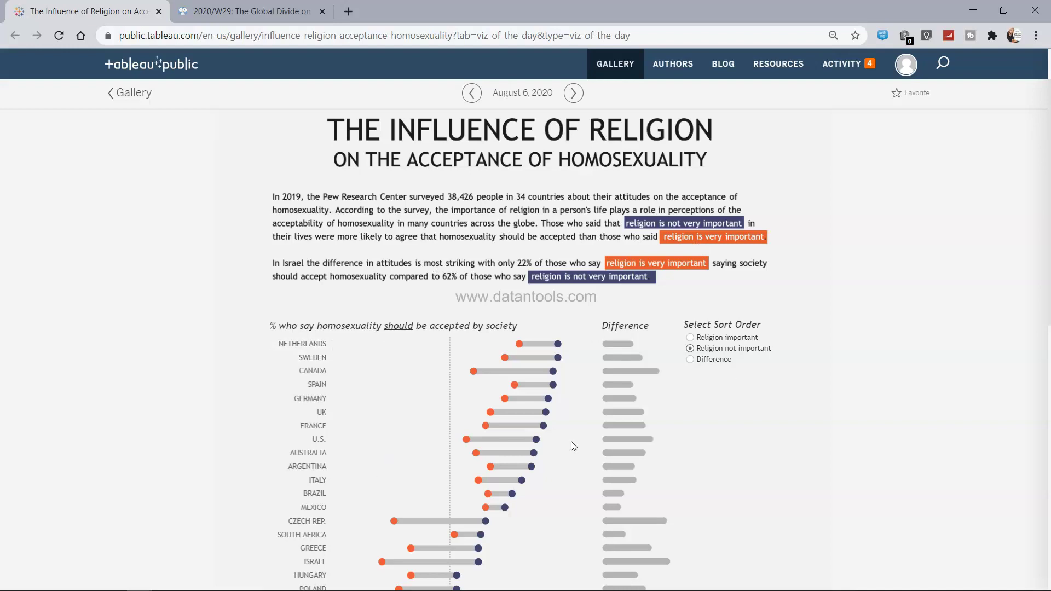
mouse_move(552, 386)
mouse_move(624, 462)
key("alt+Tab")
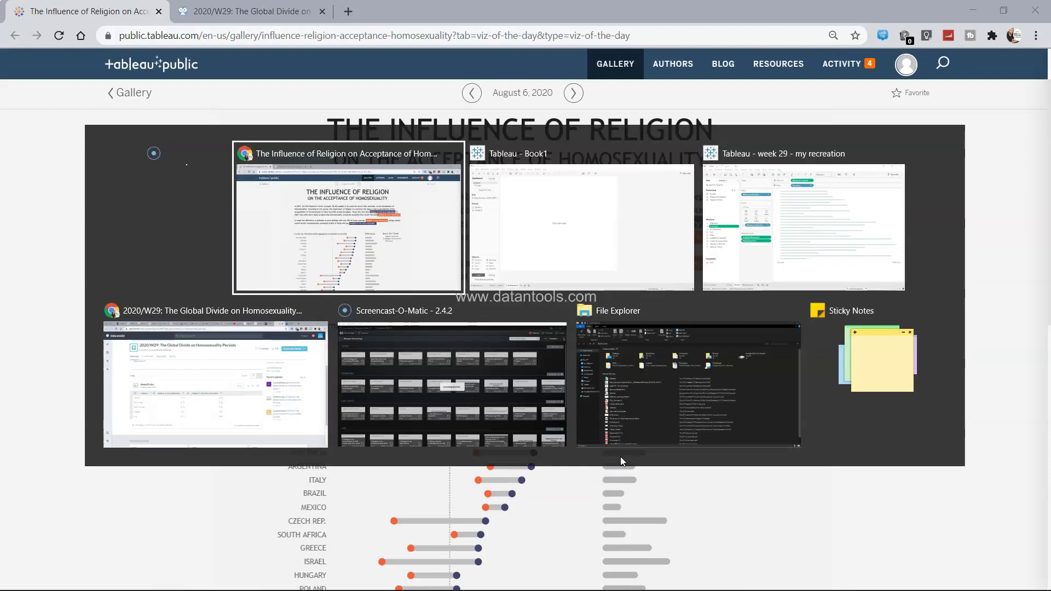
Switch back to Tableau Book1 and add a vertical container filling the dashboard, with a horizontal container inside it.
key("alt+Tab")
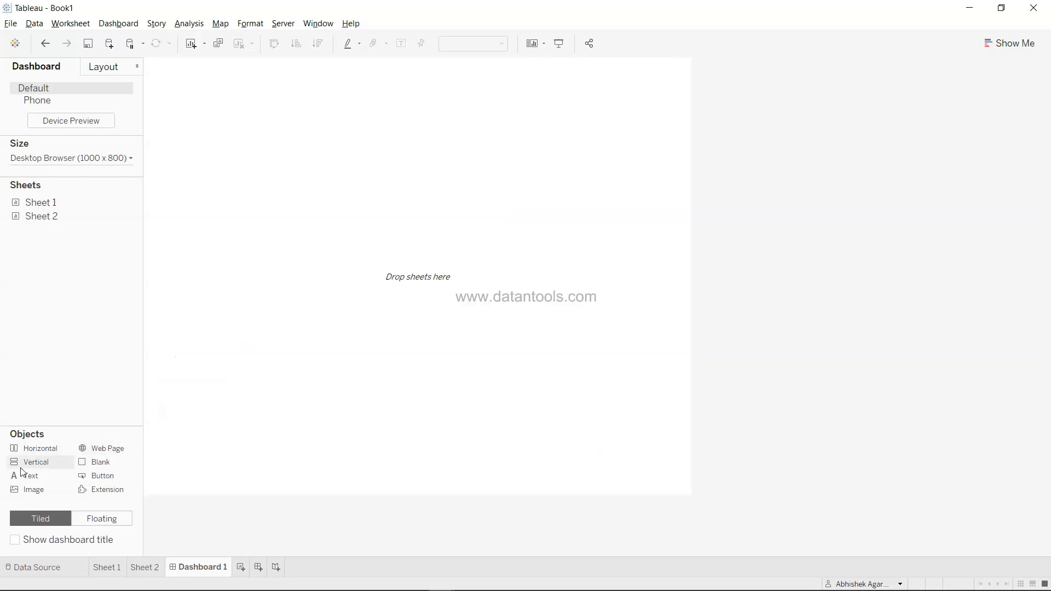
left_click_drag(22, 462, 238, 319)
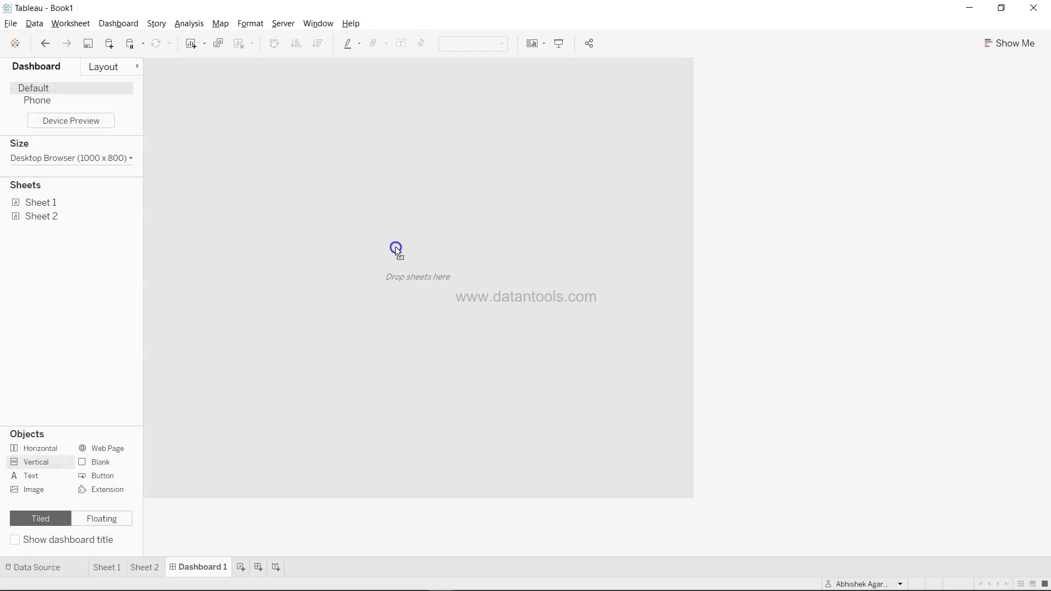
left_click_drag(396, 249, 396, 249)
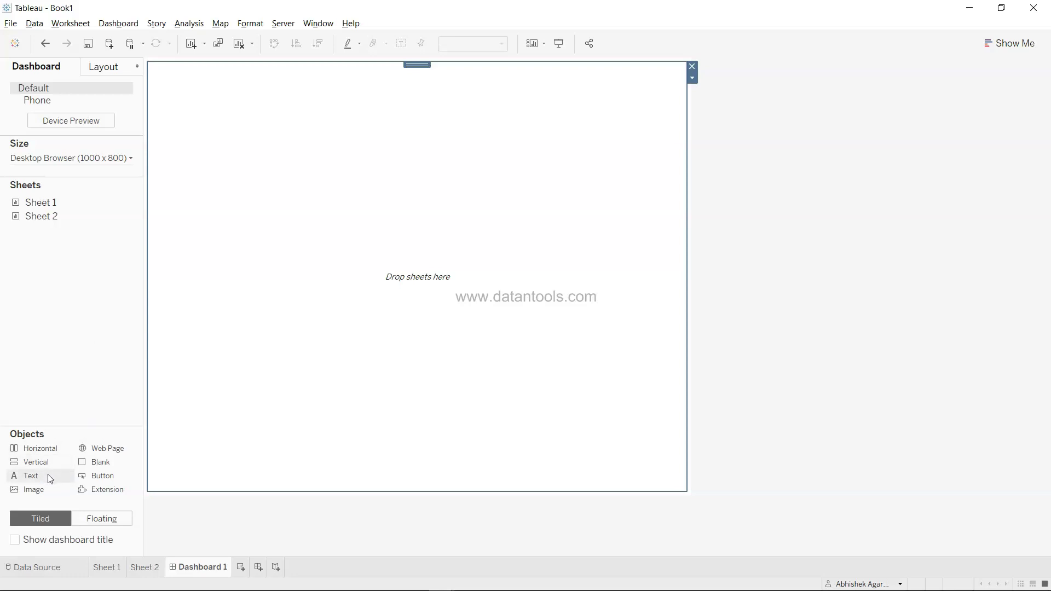
left_click_drag(40, 450, 378, 320)
Add a text object at the top of the dashboard reading "The Influence of Religion" and, on a second line, "on the acceptance of Homosexuality".
left_click_drag(51, 462, 336, 60)
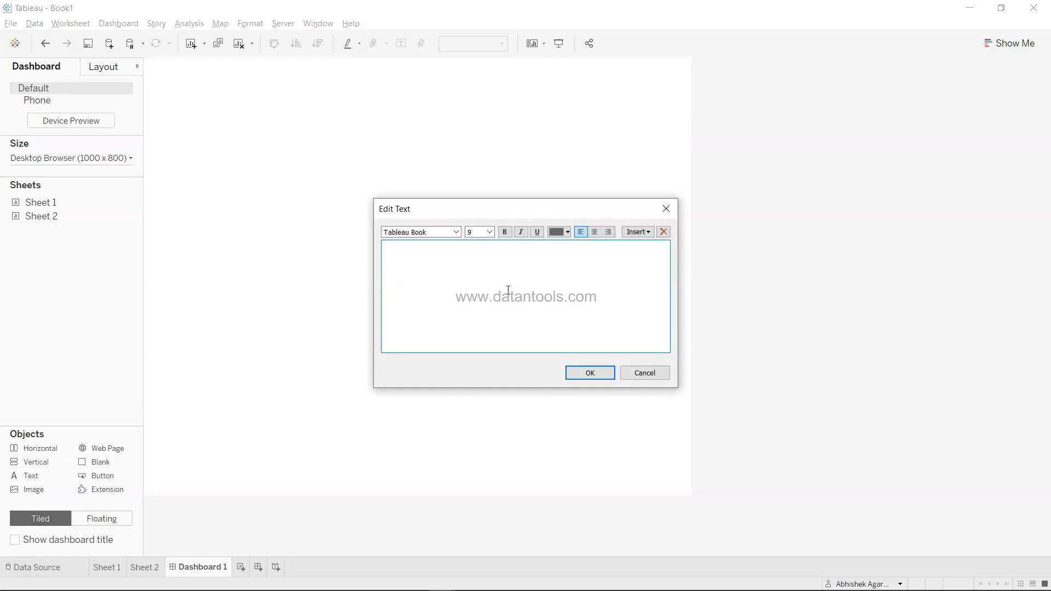
key("alt+Tab")
key("alt+Tab")
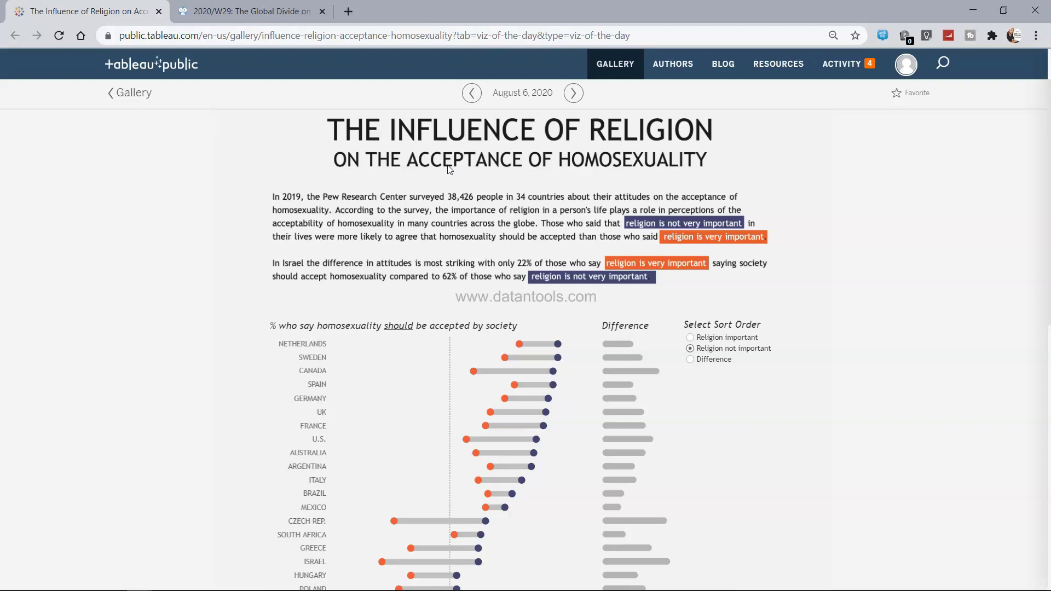
key("alt+Tab")
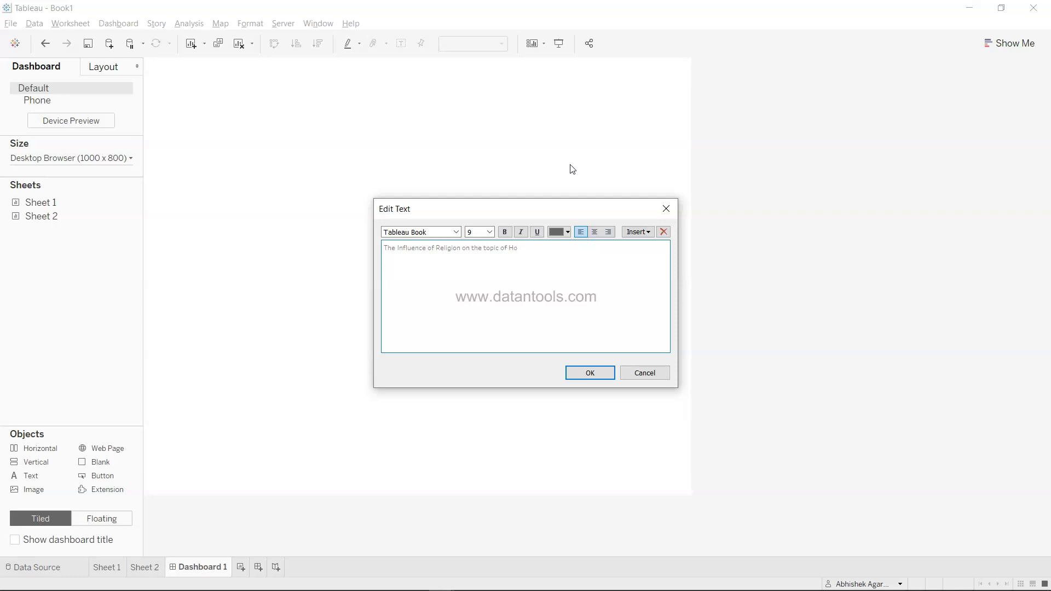
key("alt+Tab")
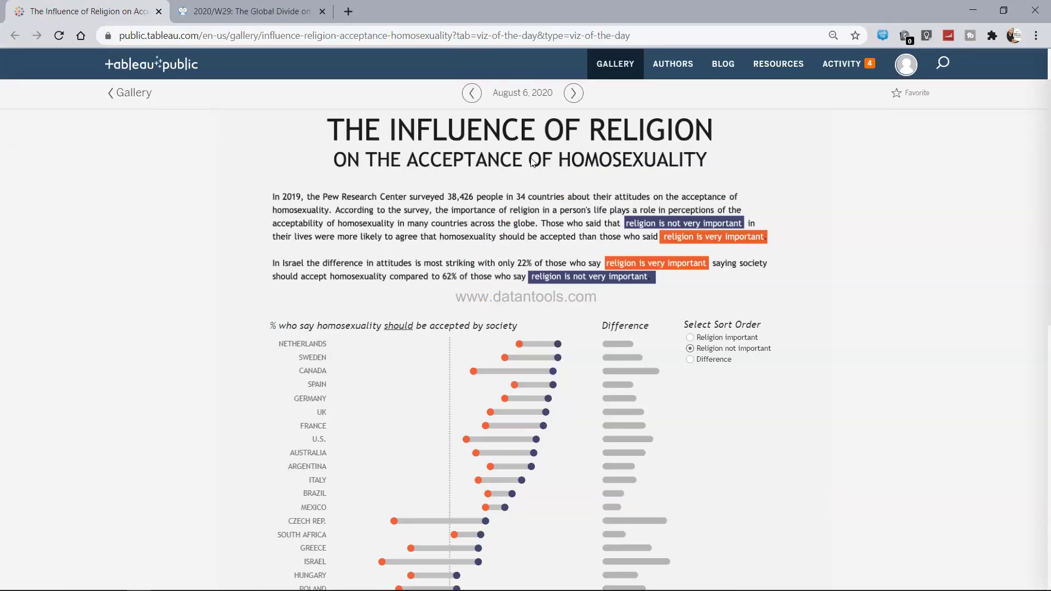
key("alt+Tab")
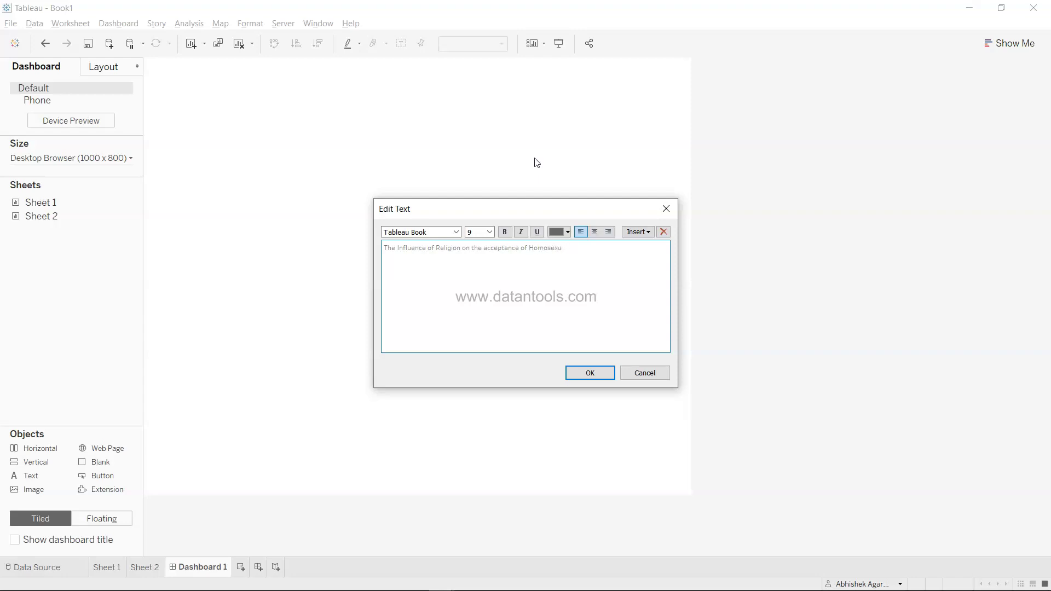
left_click(464, 249)
key("Return")
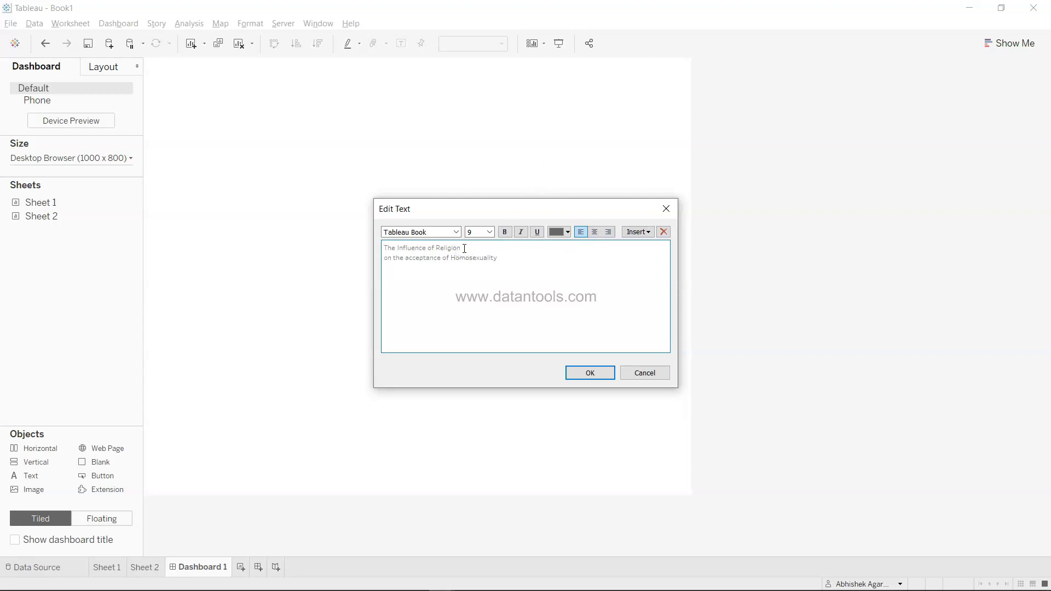
Format the dashboard title with its first line at size 28, its second line at size 18 and both lines centered.
left_click_drag(465, 249, 383, 249)
left_click(486, 232)
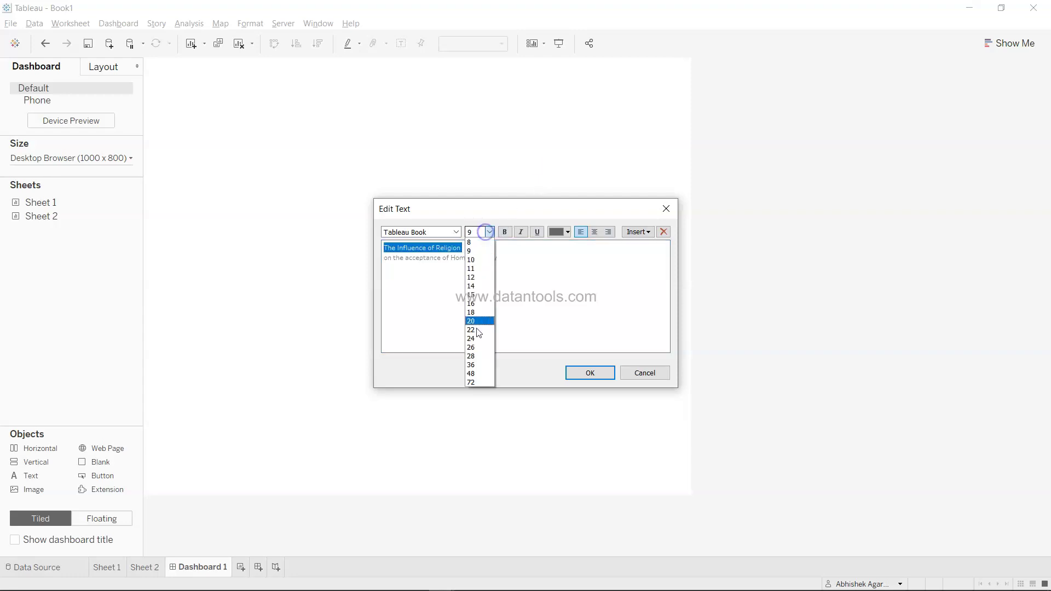
left_click(476, 356)
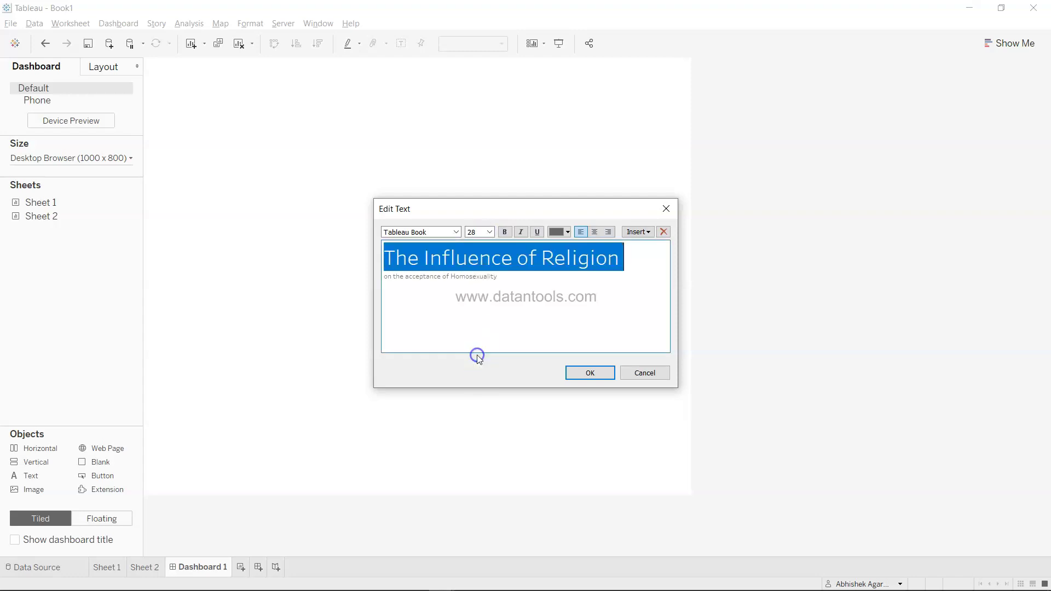
triple_click(512, 276)
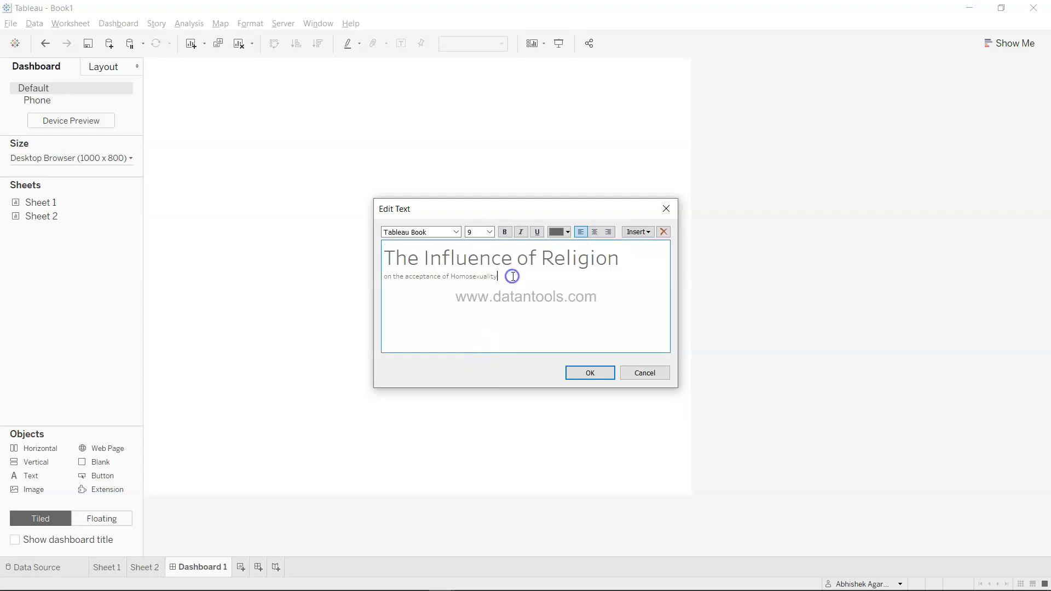
left_click(489, 233)
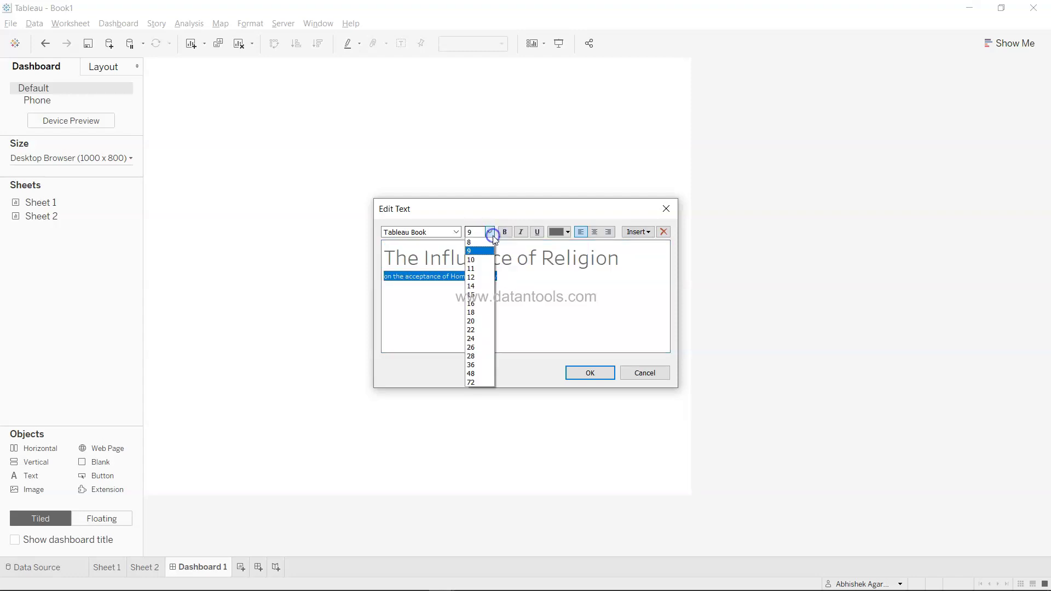
left_click(480, 312)
left_click_drag(623, 282, 401, 248)
left_click(594, 232)
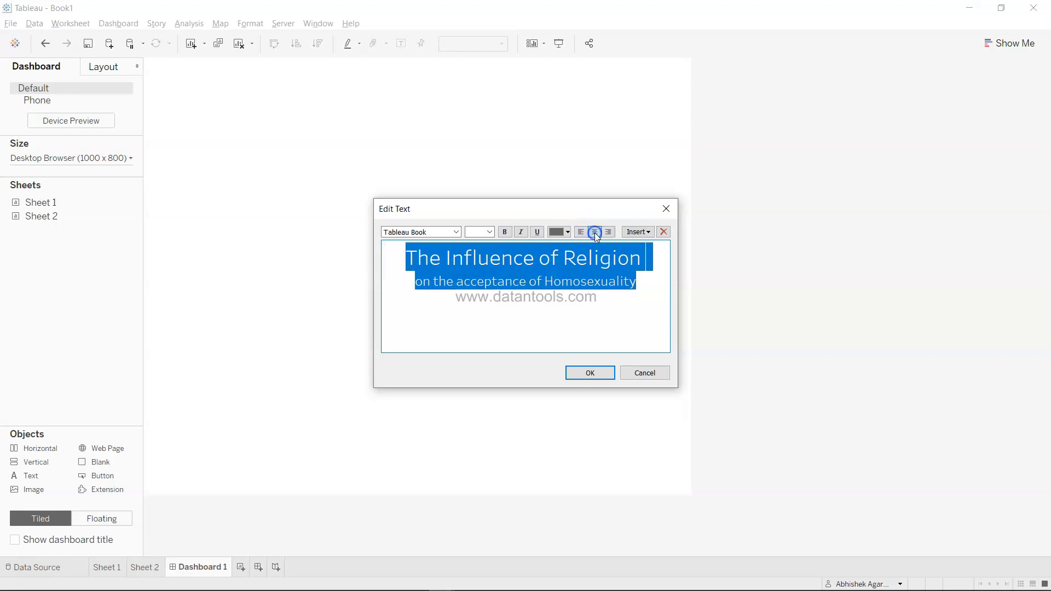
left_click(591, 378)
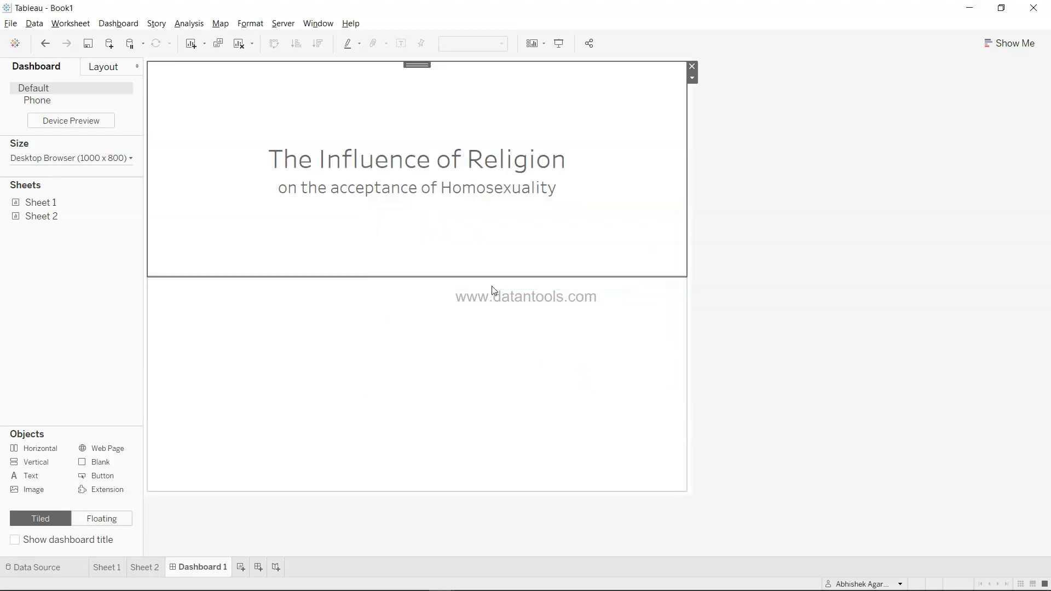
Shrink the title area's height so the empty container below starts just under the subtitle.
left_click_drag(506, 277, 542, 169)
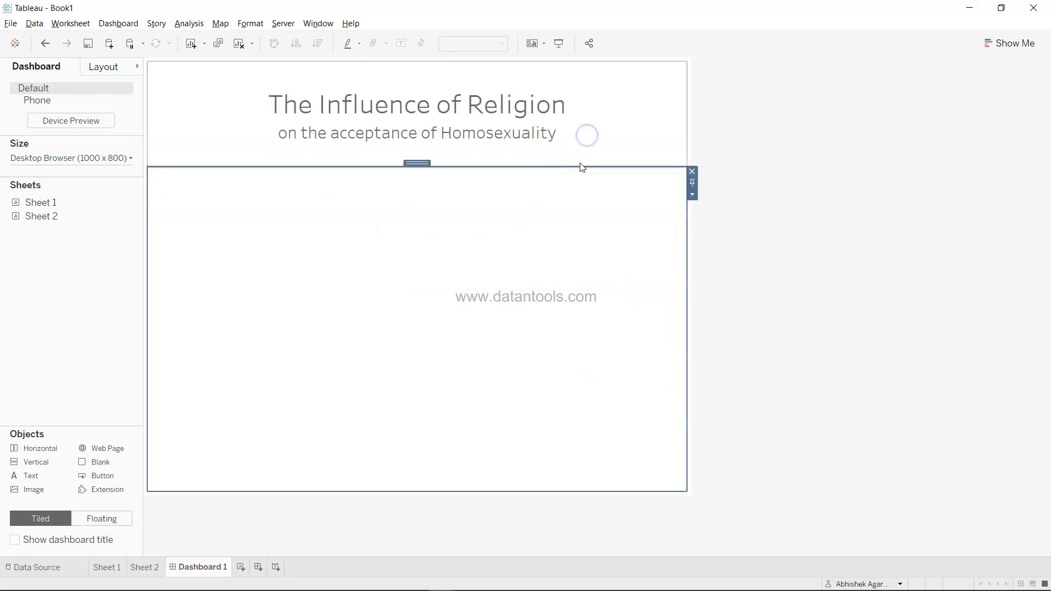
left_click_drag(581, 166, 589, 151)
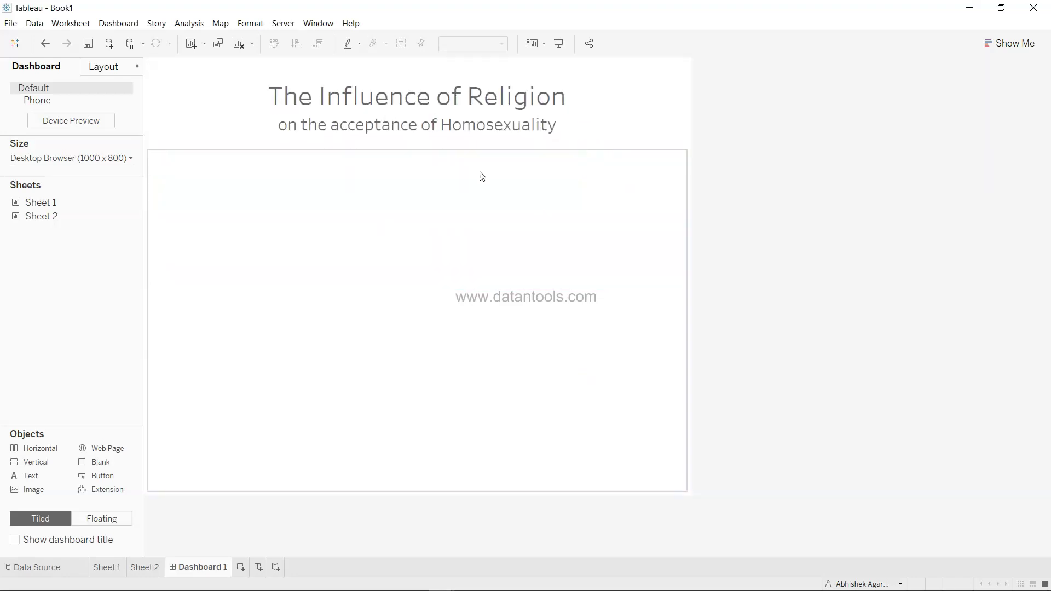
left_click(490, 237)
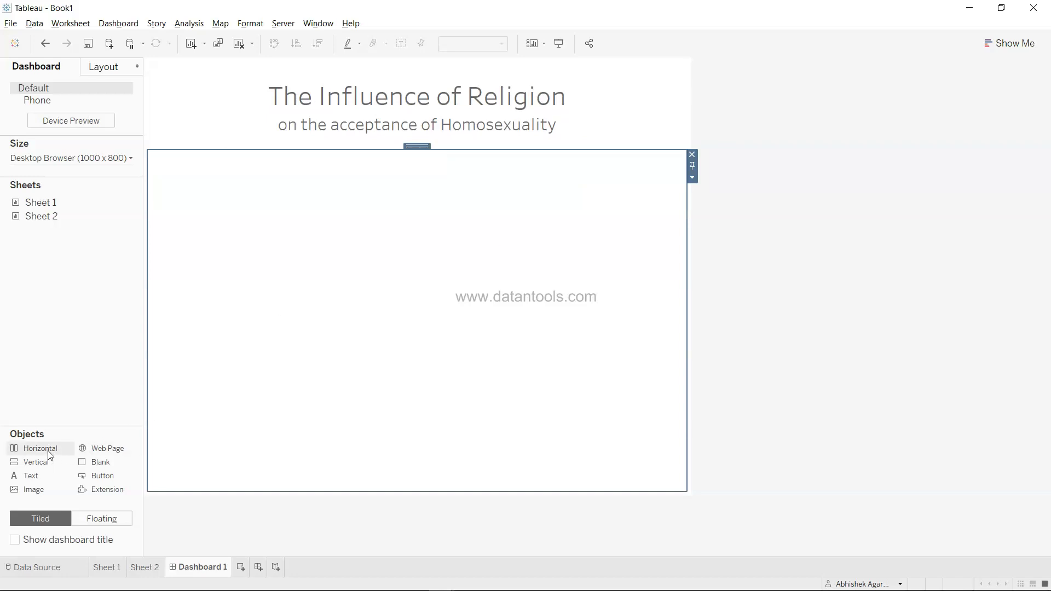
Place Sheet 1 in the empty container below the title and Sheet 2 beside it on its right.
mouse_move(73, 220)
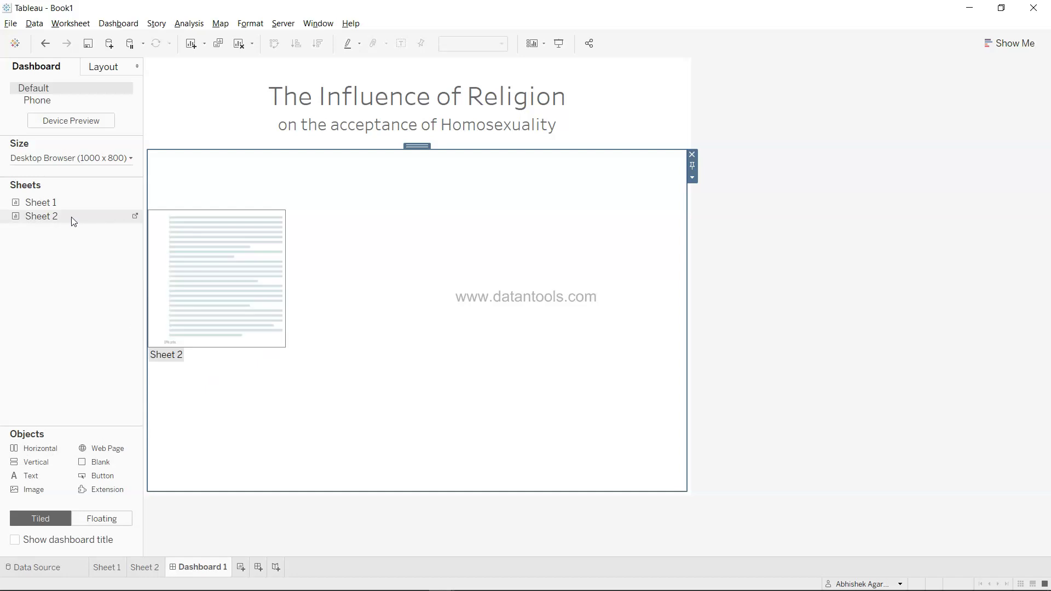
left_click_drag(69, 206, 219, 263)
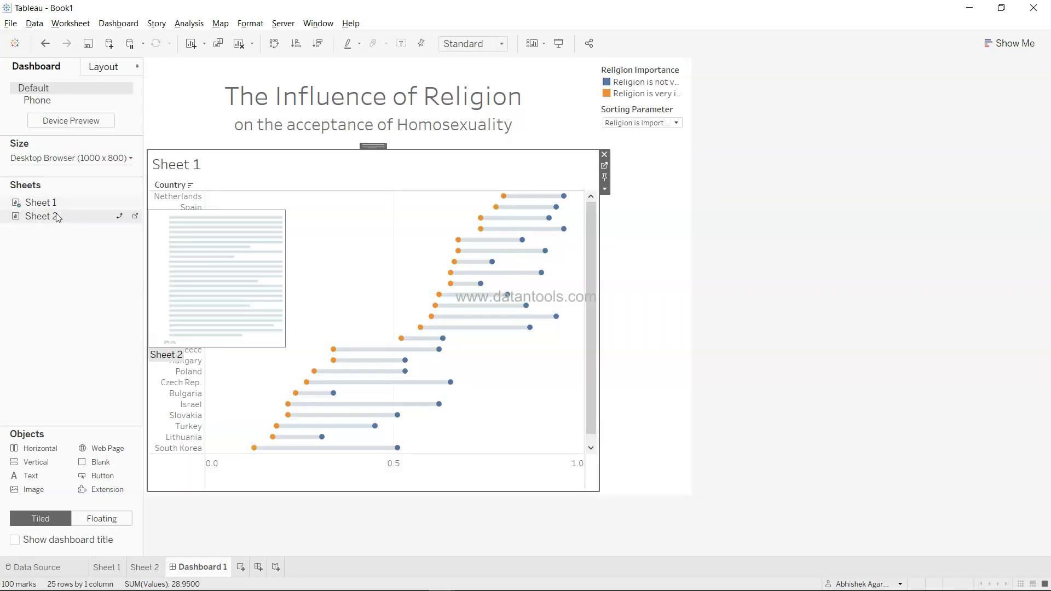
left_click(434, 216)
left_click(514, 272)
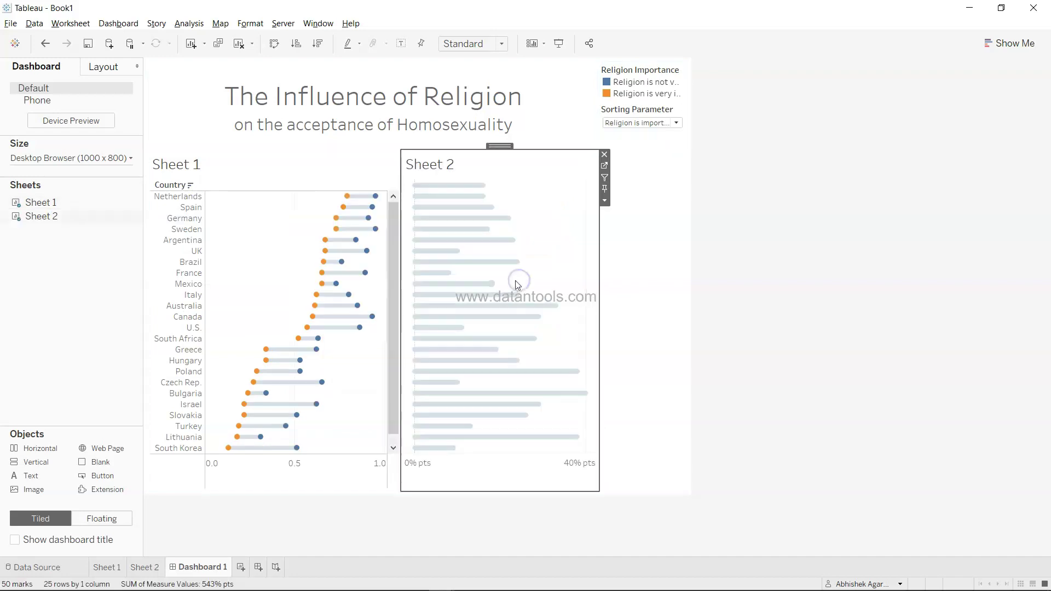
left_click(729, 327)
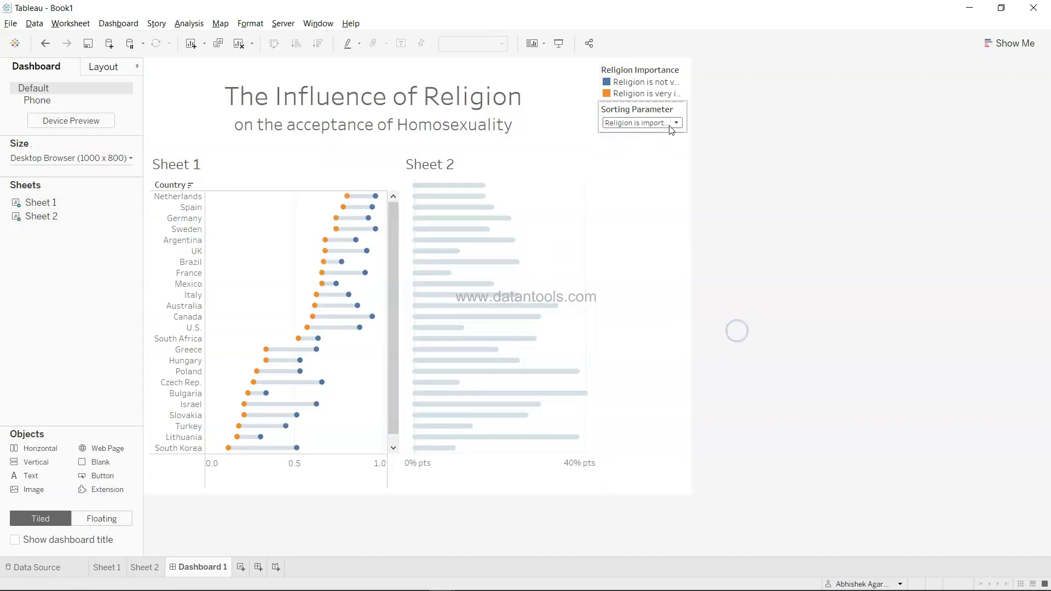
Move the container holding the Religion Importance legend and Sorting Parameter below the title, to the right of Sheet 2.
left_click(685, 83)
left_click(682, 206)
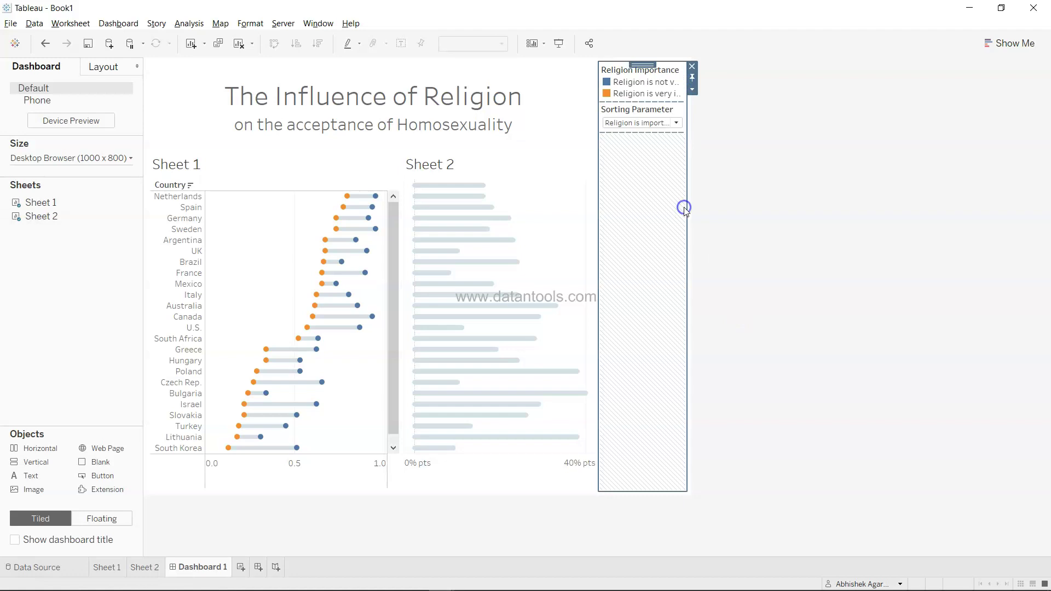
left_click_drag(644, 65, 553, 241)
left_click(839, 303)
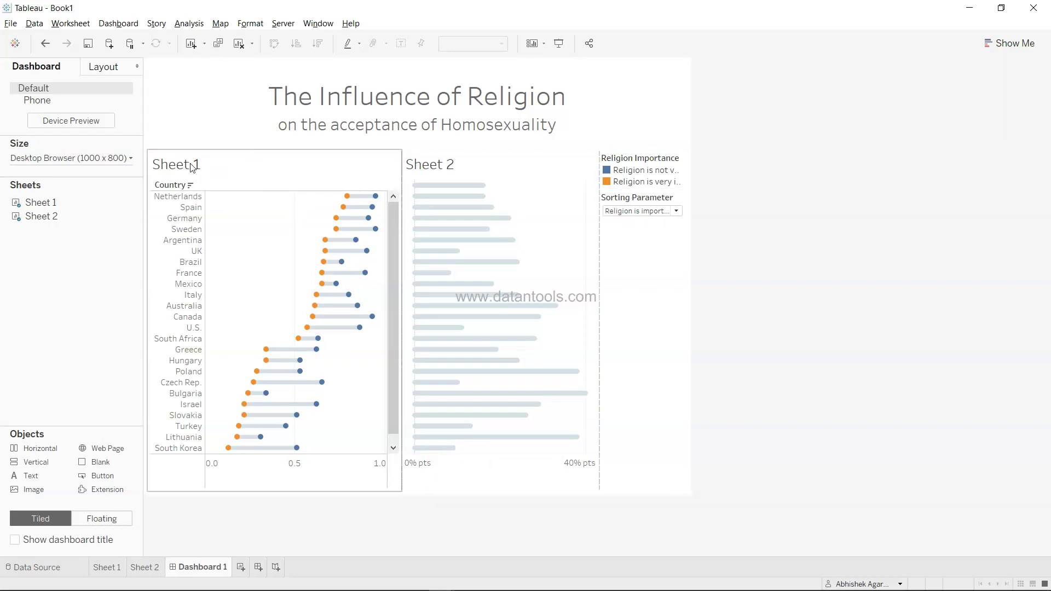
Replace Sheet 1's title with "% who says homosexuality should be accepted by society", following the reference viz.
key("alt+Tab")
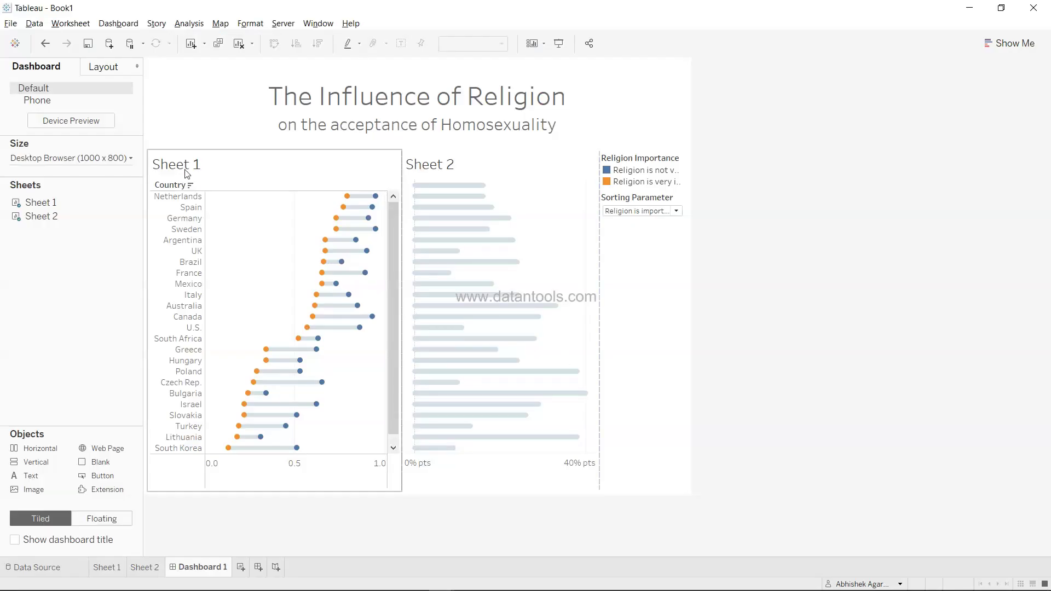
double_click(186, 166)
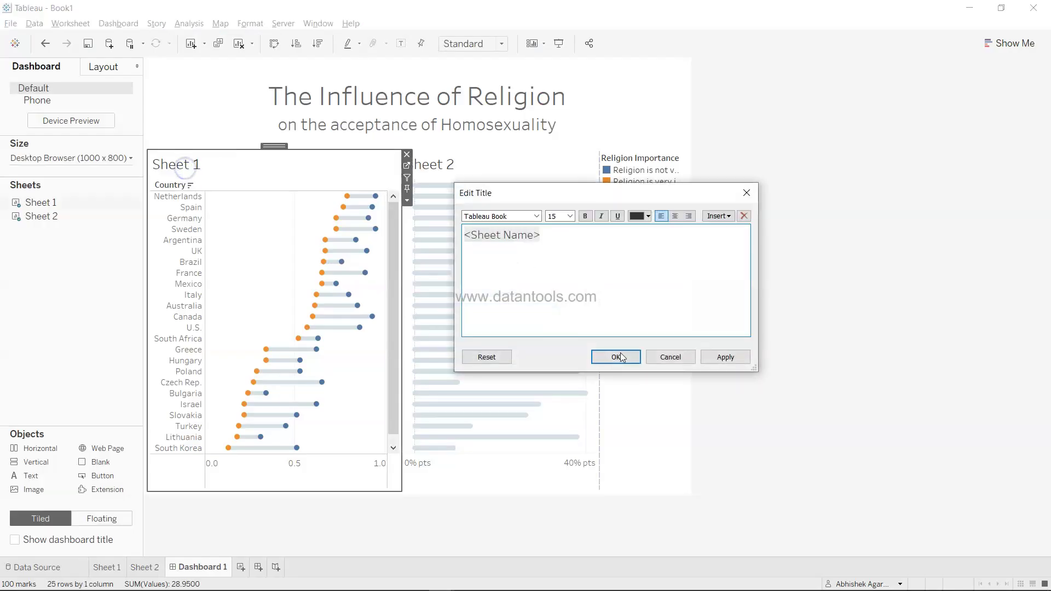
type("% ")
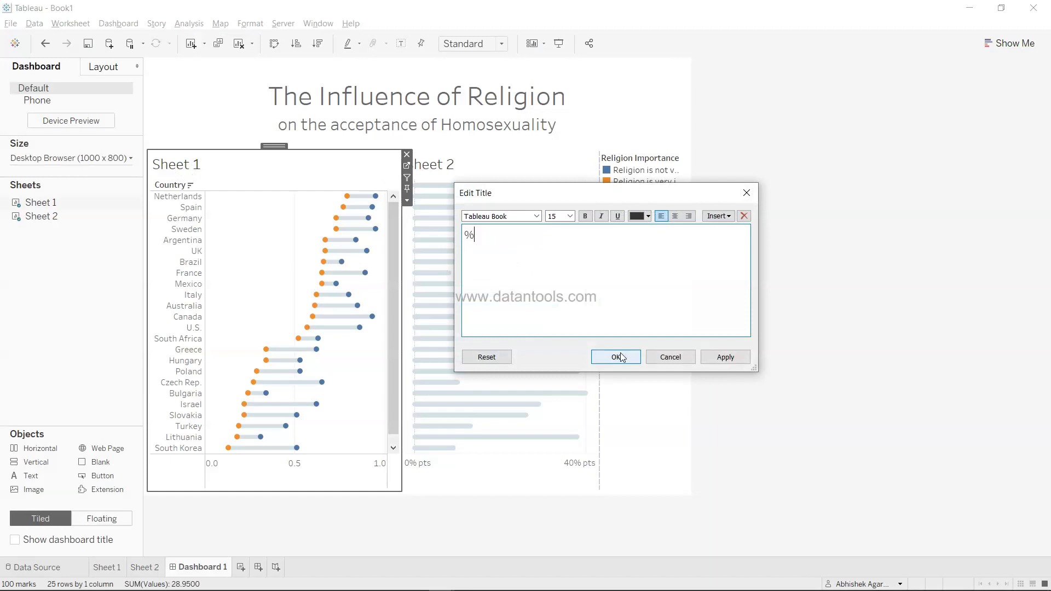
type("of")
type("ho says homo")
type("sexuality")
type(" should be acce")
type("pted")
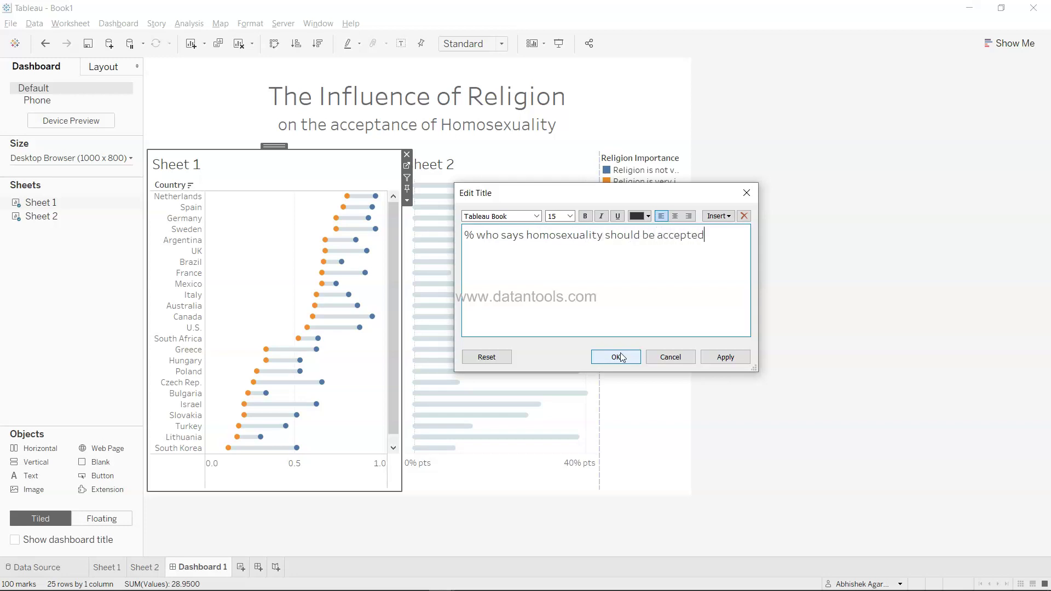
type(" by society")
Make the whole Sheet 1 title italic at font size 12 and apply it.
key("shift+Up")
key("shift+Home")
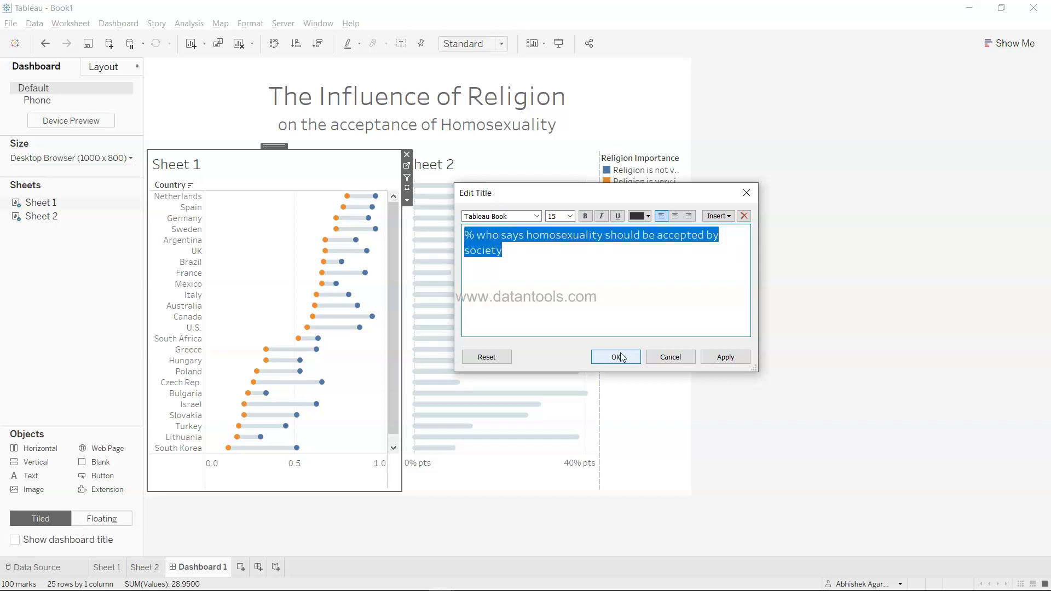
left_click(600, 217)
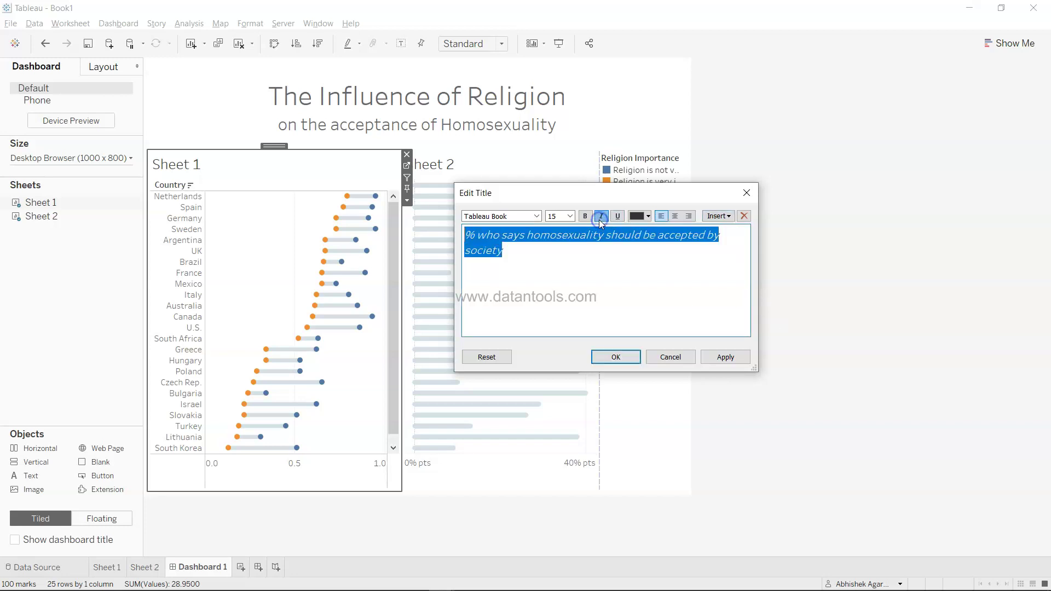
left_click(570, 217)
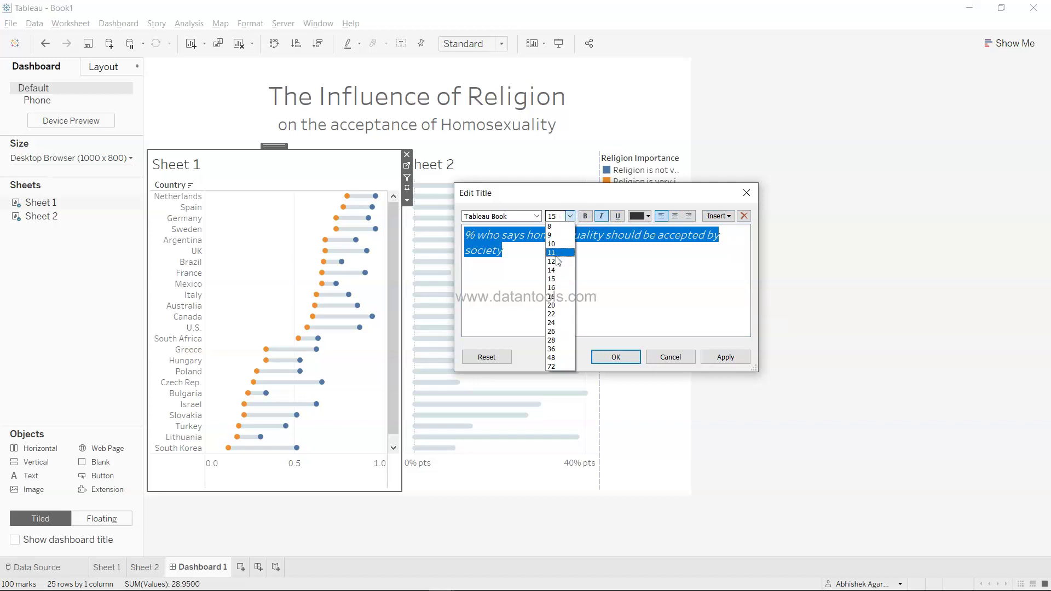
left_click(552, 261)
left_click(719, 362)
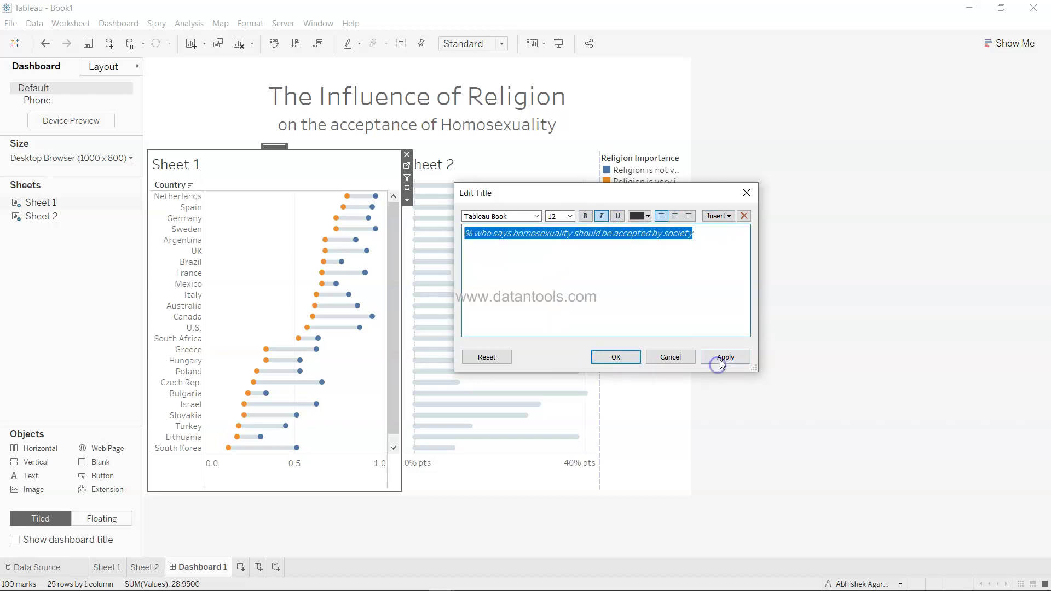
left_click(615, 355)
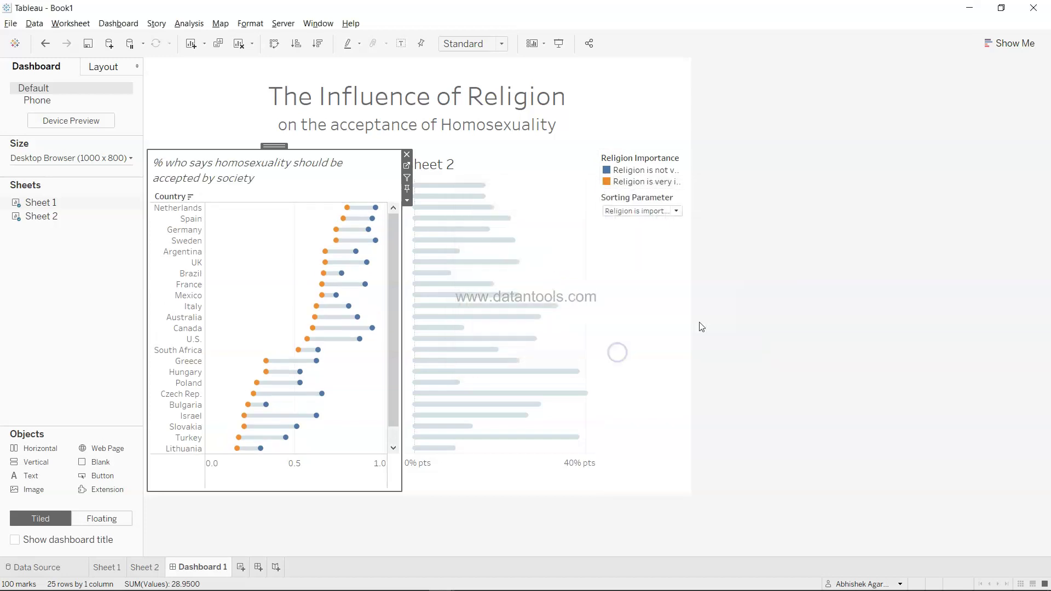
Widen the dumbbell chart against Sheet 2 so its title fits on one line.
left_click(458, 287)
left_click(412, 286)
left_click_drag(412, 287, 468, 285)
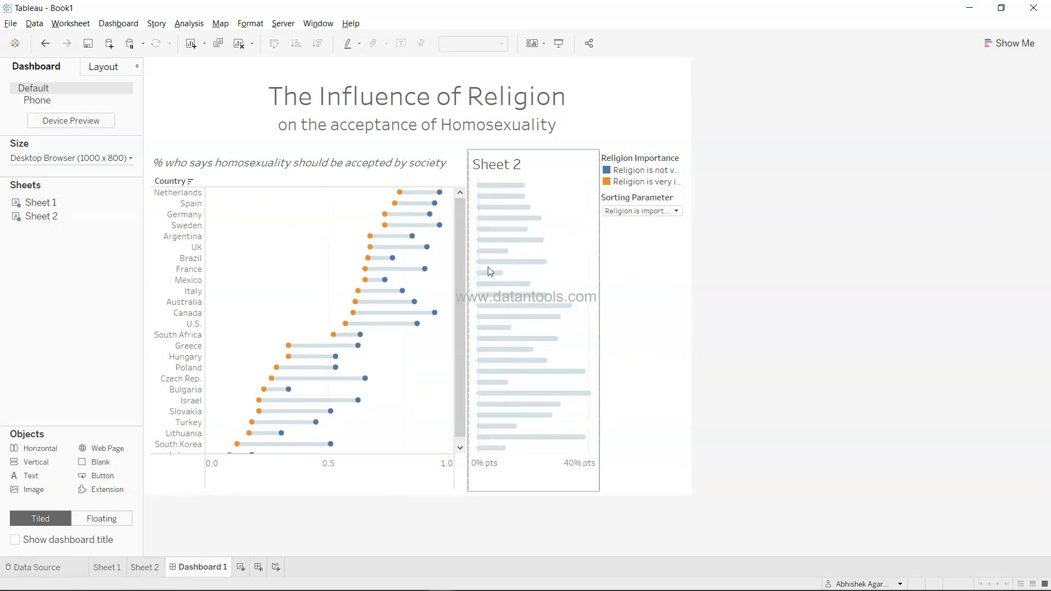
Replace Sheet 2's title with "Difference", formatted in italic at font size 12, and apply it.
double_click(517, 166)
key("ctrl+a")
type("Difference")
key("ctrl+a")
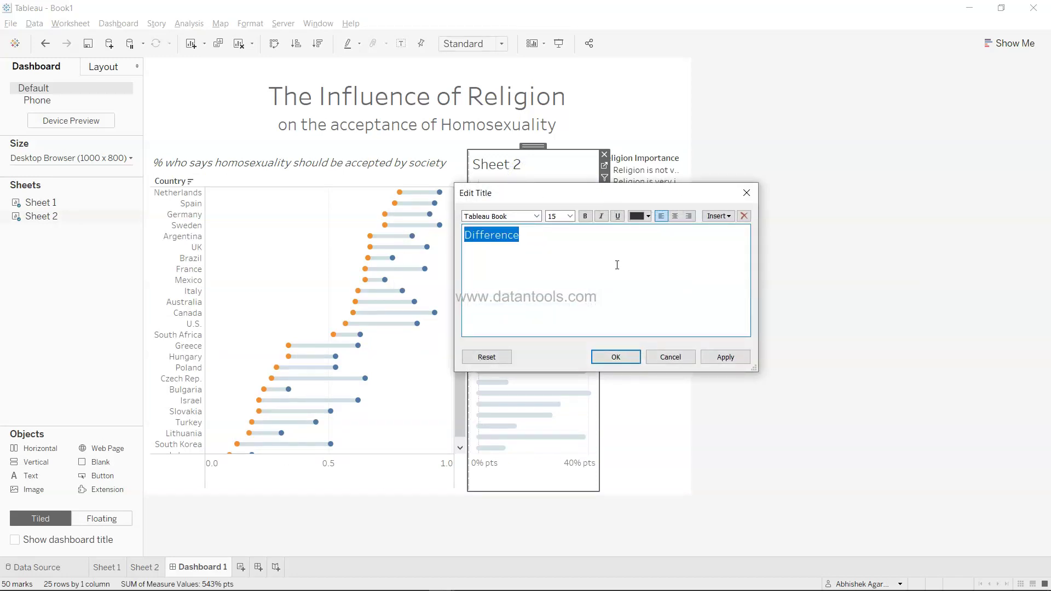
left_click(570, 216)
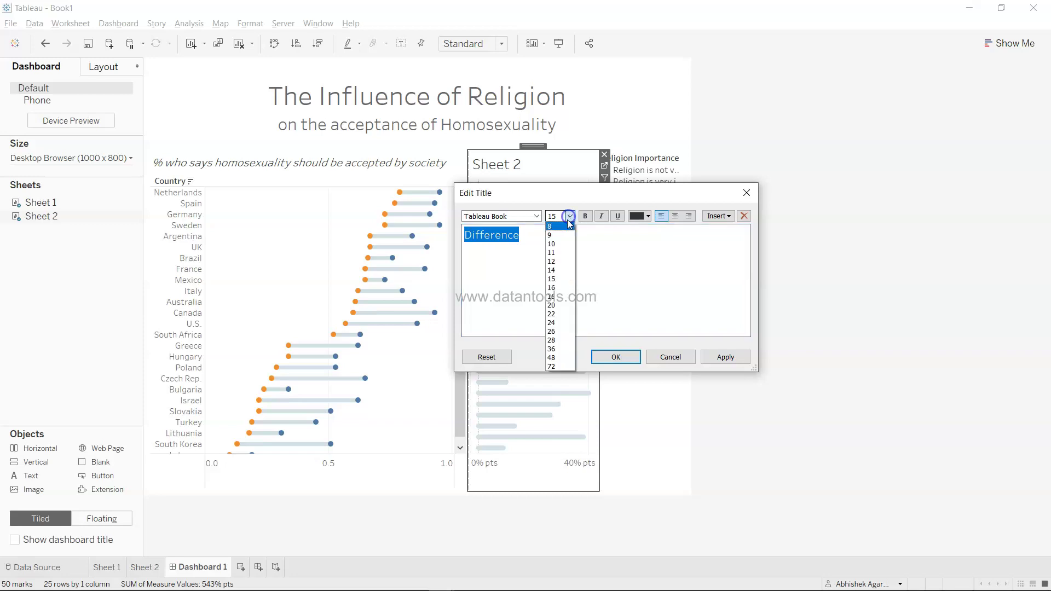
left_click(560, 261)
left_click(600, 217)
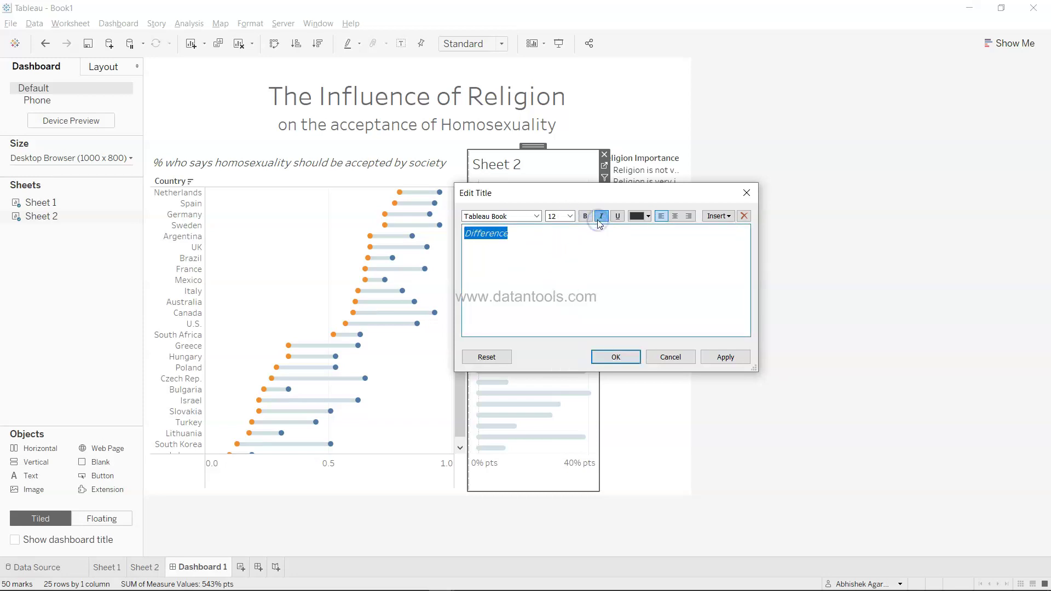
left_click(719, 351)
left_click(728, 356)
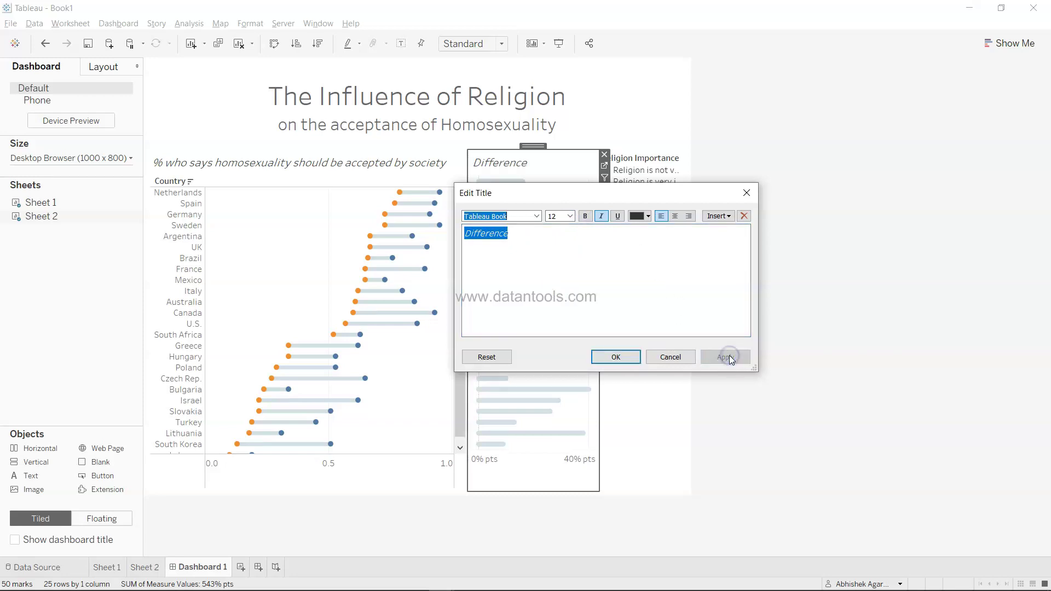
left_click(639, 357)
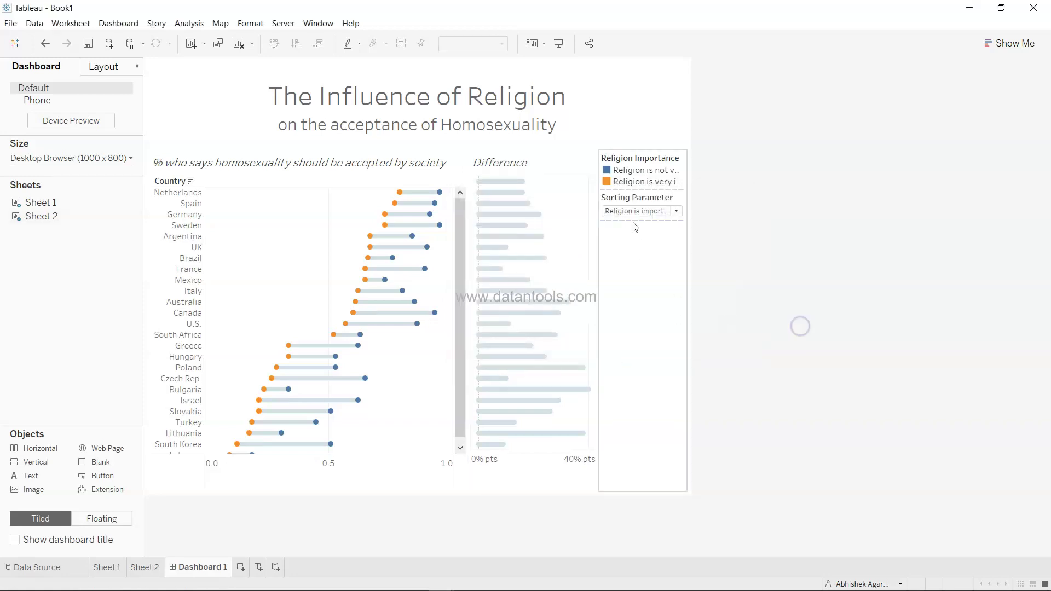
Remove the Religion Importance color legend from the dashboard.
left_click(647, 181)
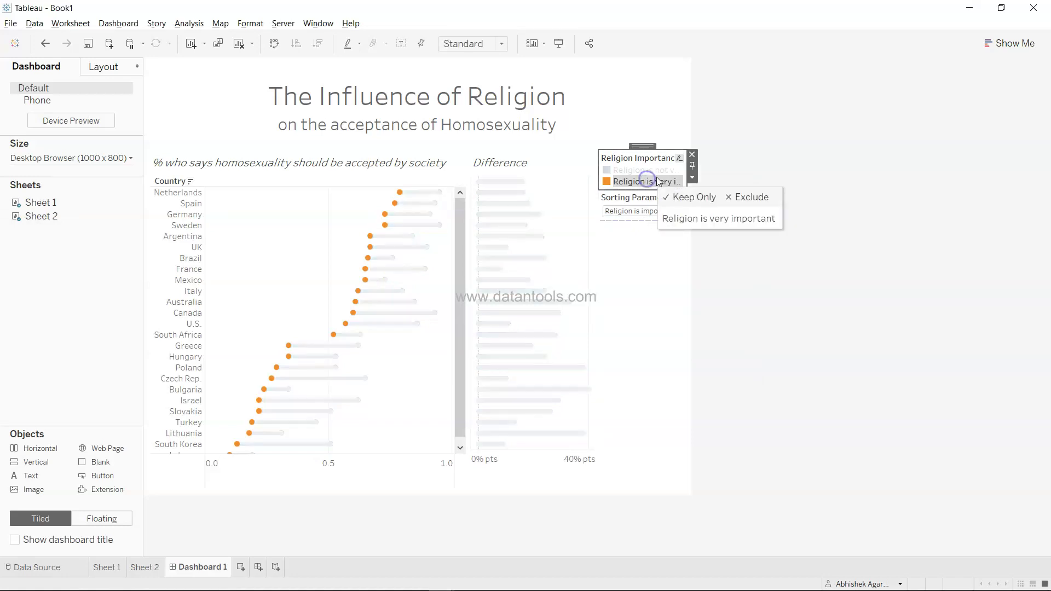
left_click(654, 185)
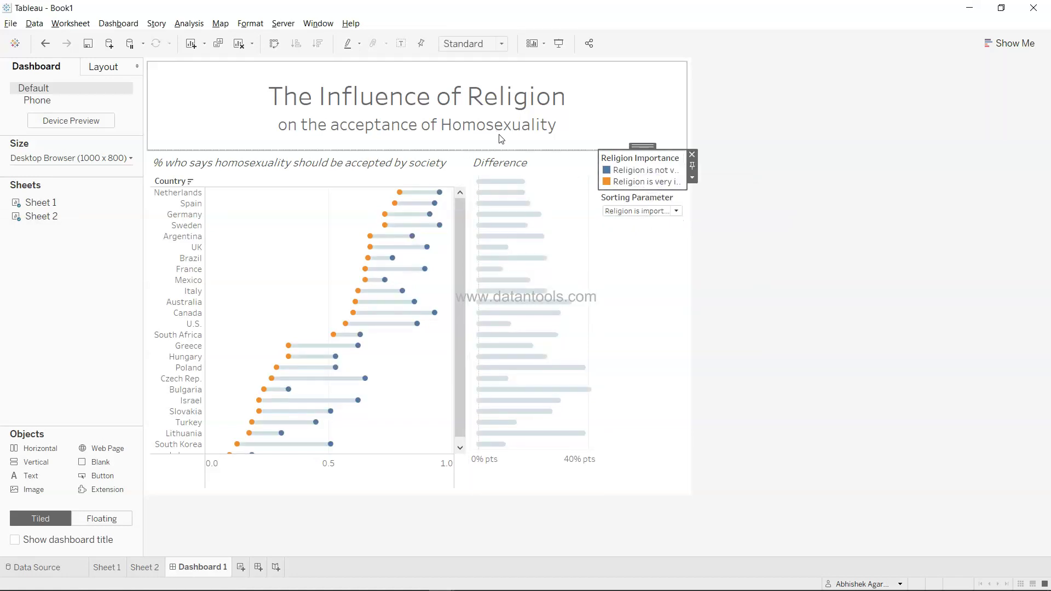
left_click(691, 154)
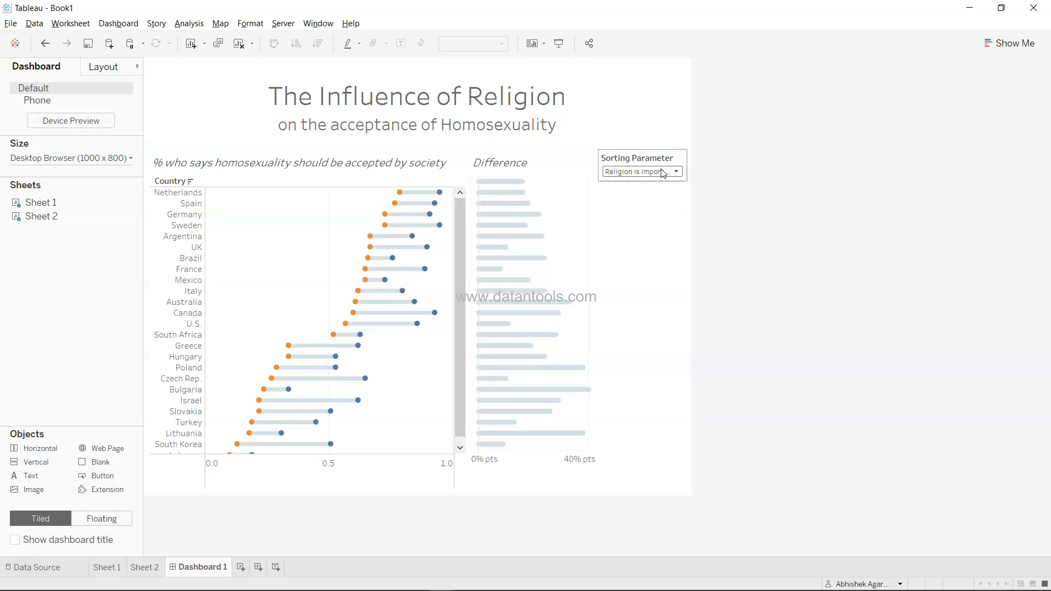
Show the Sorting Parameter as a single value list and widen its container until the option names fit on one line.
left_click(671, 159)
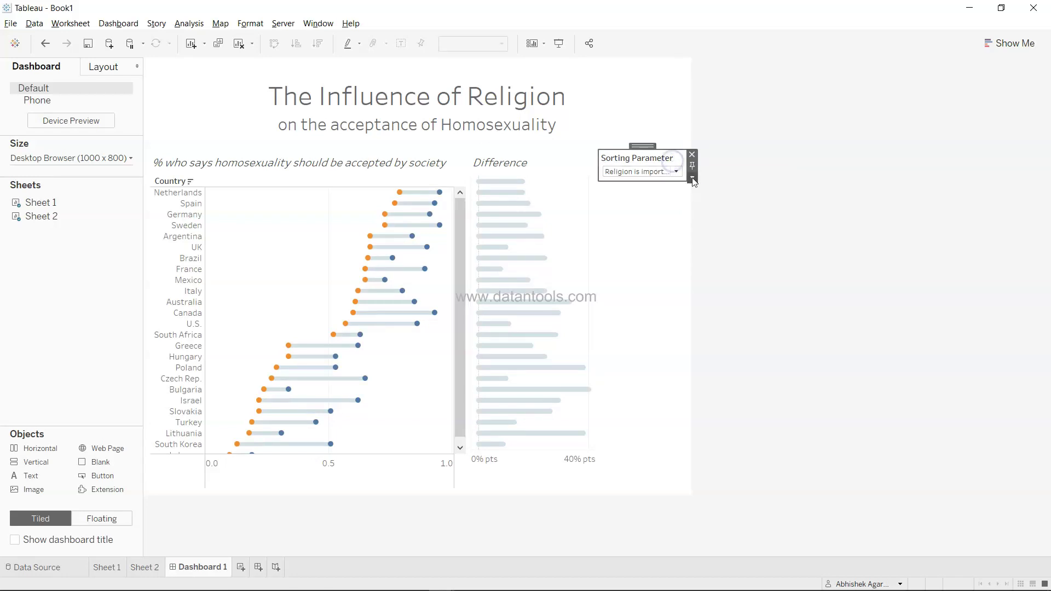
left_click(693, 178)
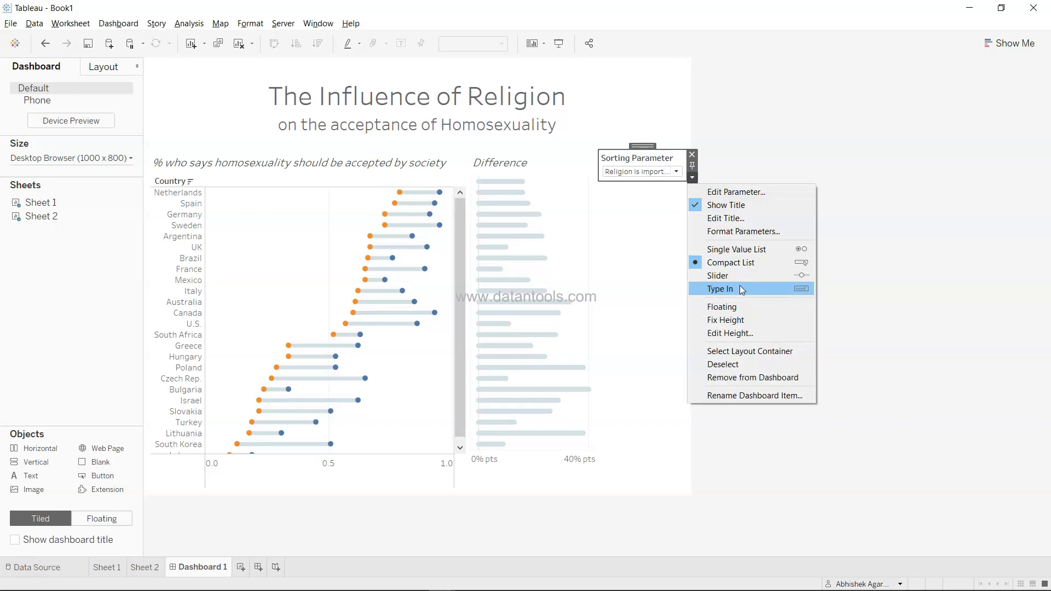
left_click(742, 249)
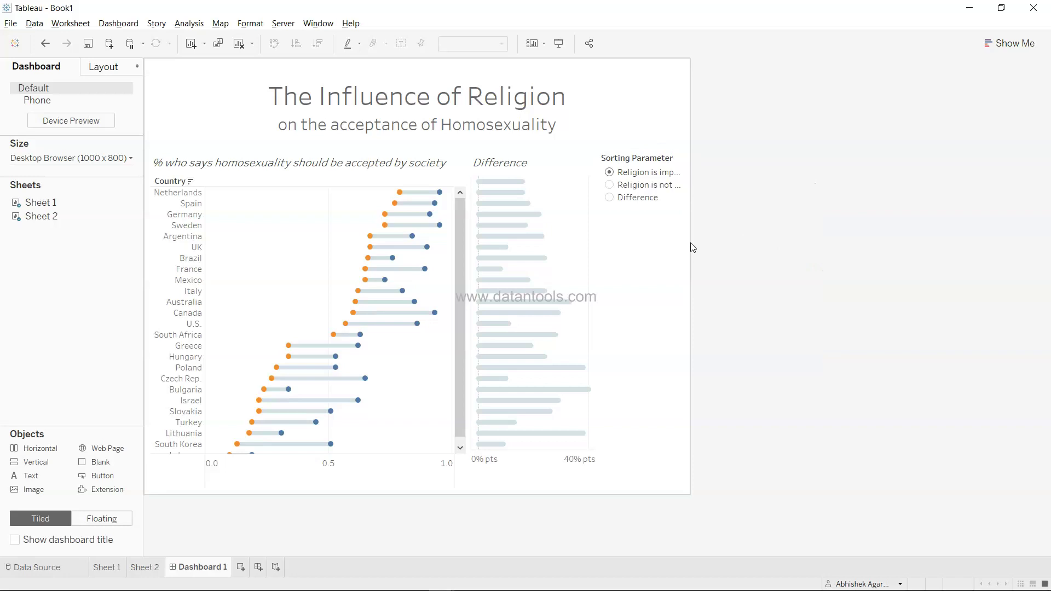
left_click_drag(600, 247, 556, 251)
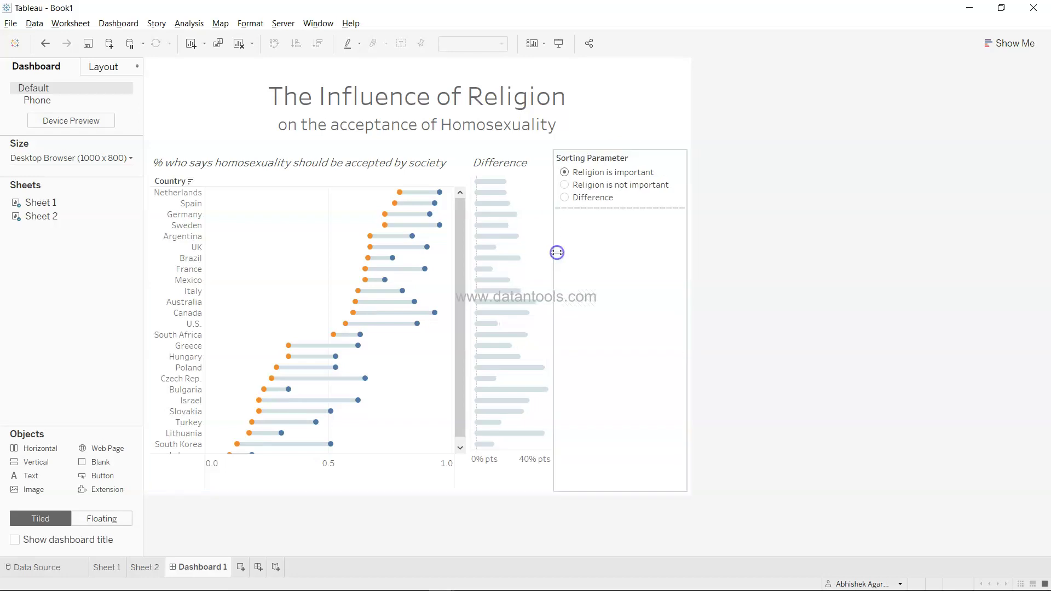
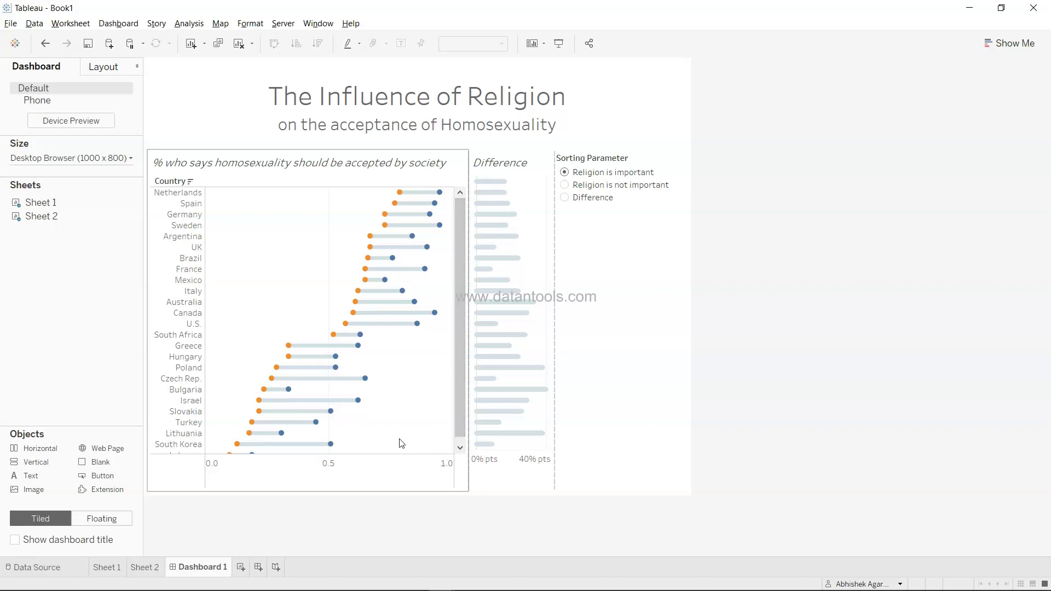
Hide the Country field label above the dumbbell chart's rows.
right_click(173, 181)
left_click(211, 304)
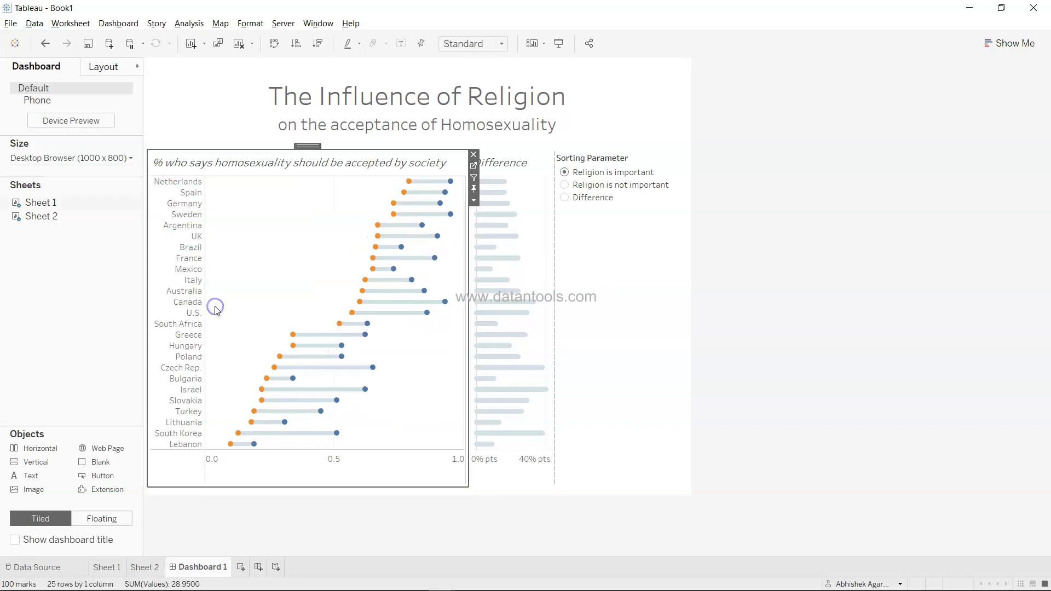
left_click(901, 498)
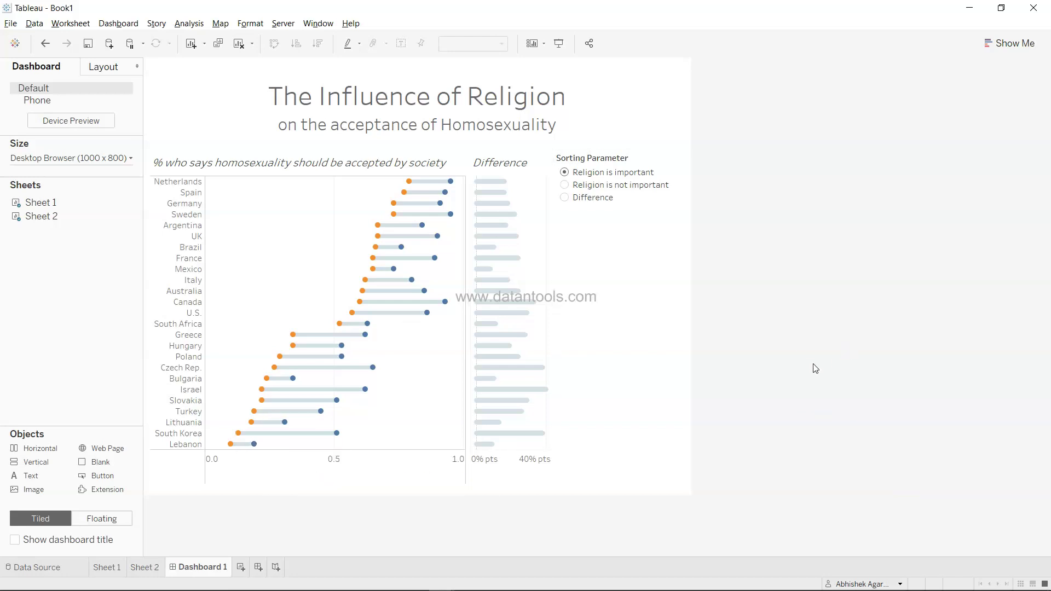
Switch to the reference viz in the browser, check its chart layout and axes against the dashboard, and return to Tableau.
key("alt+Tab")
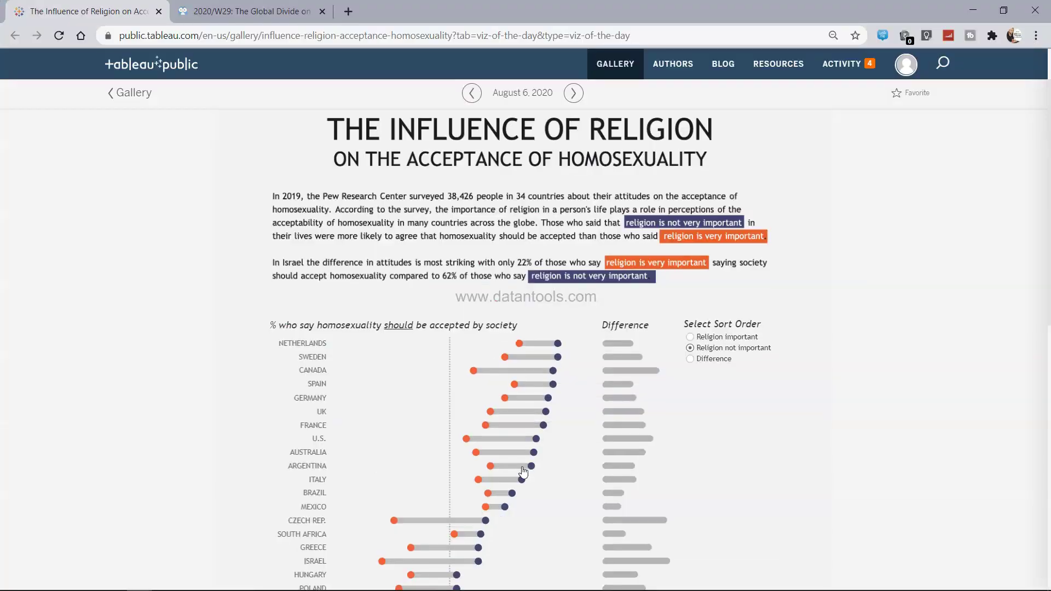
scroll(490, 361, "down", 4)
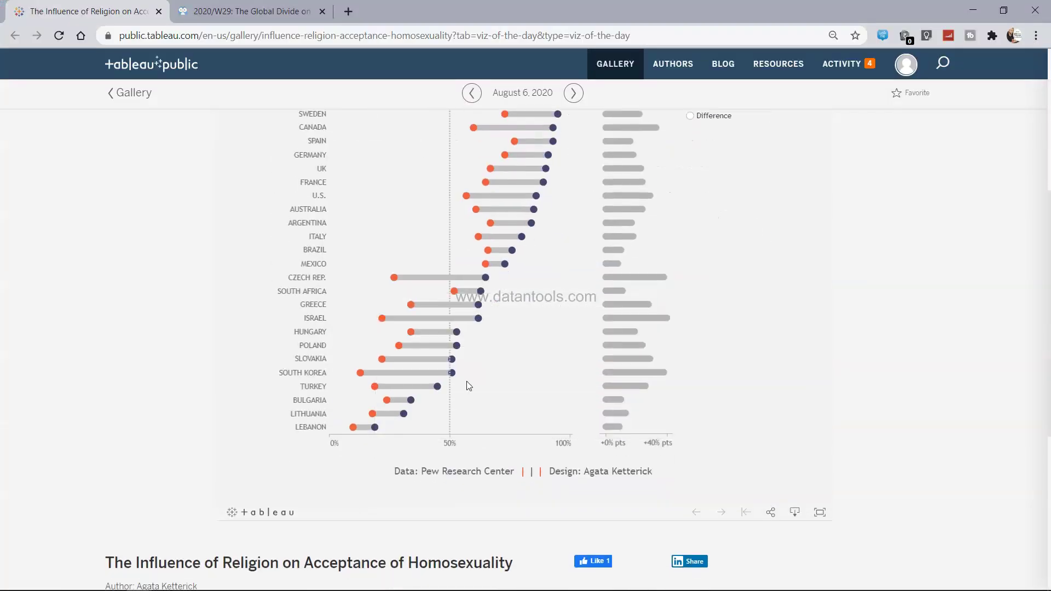
scroll(467, 381, "up", 1)
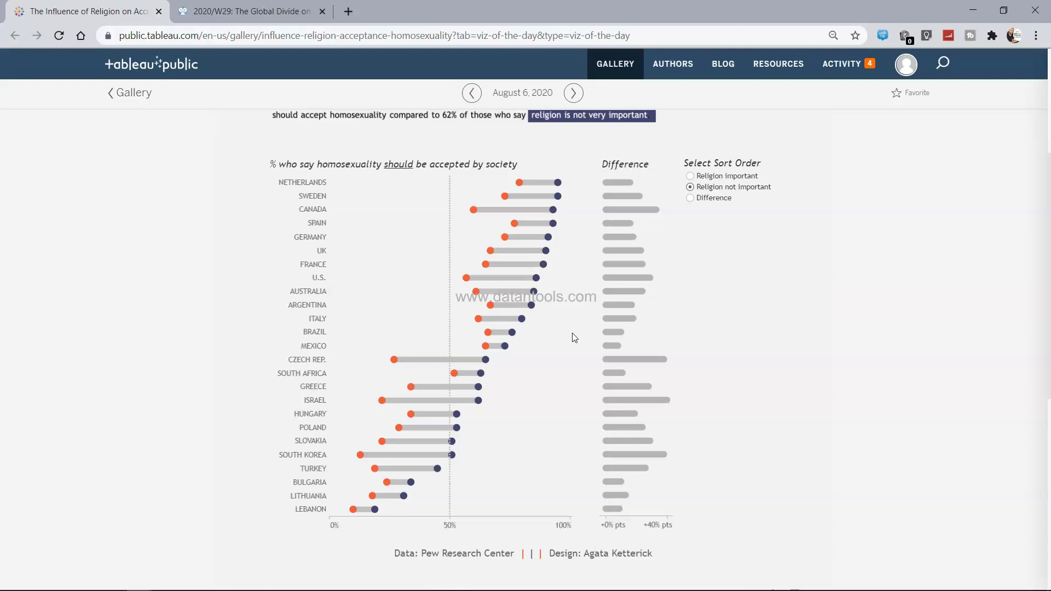
key("alt+Tab")
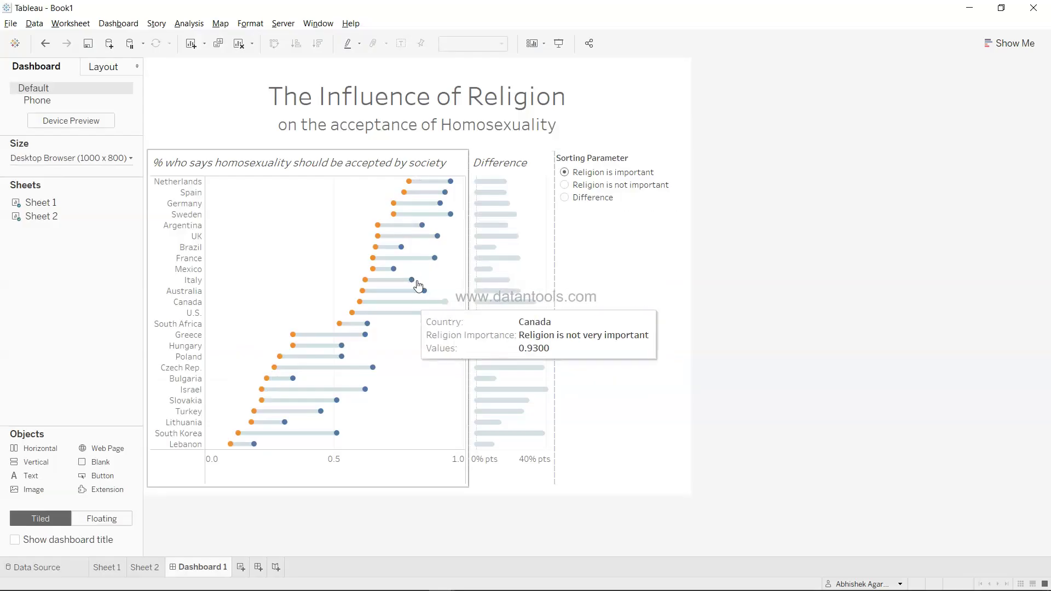
left_click(783, 412)
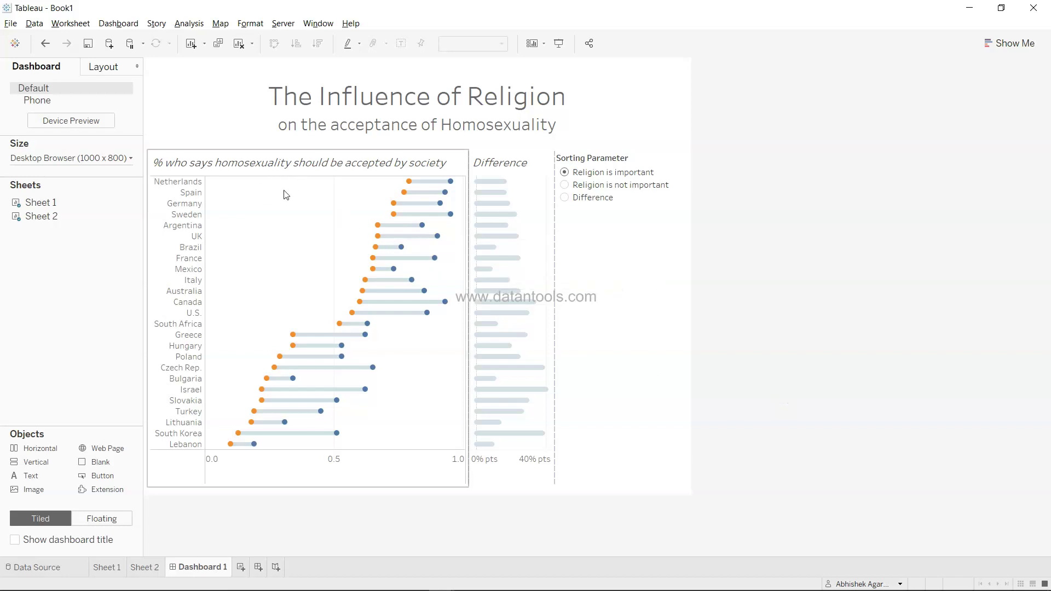
right_click(246, 220)
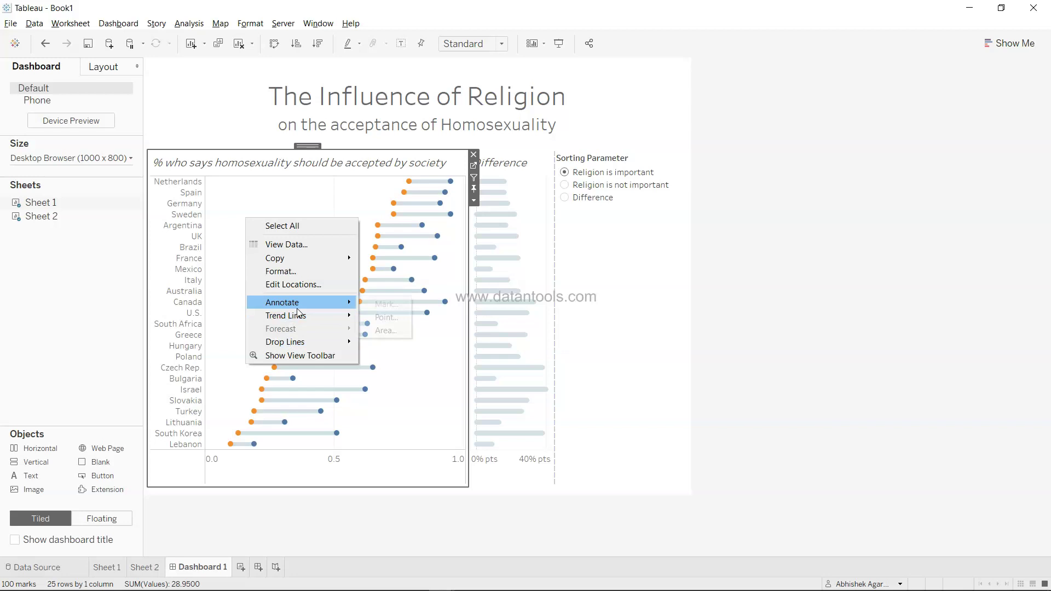
left_click(298, 270)
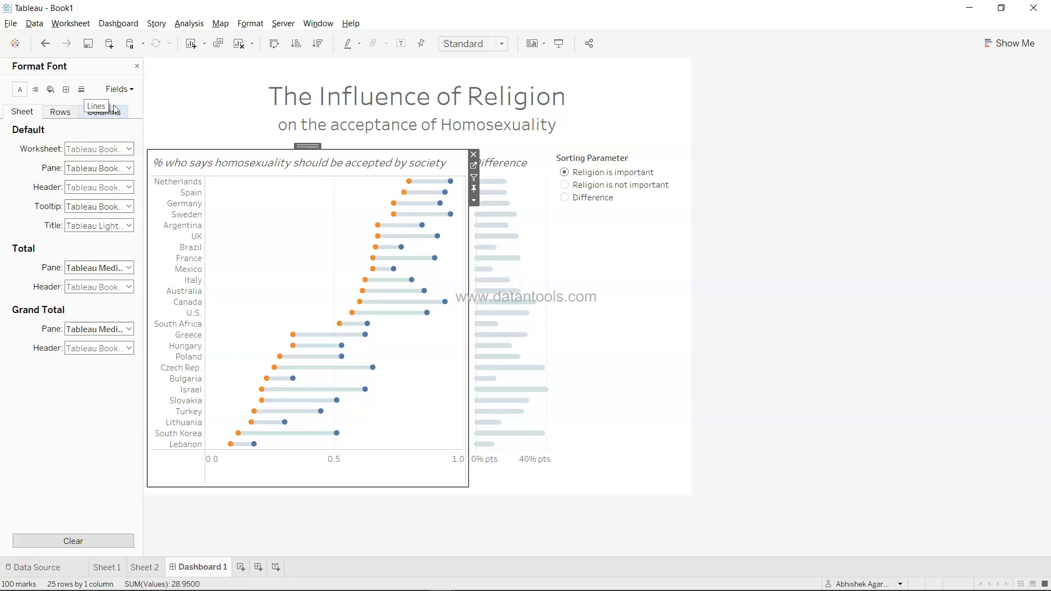
left_click(775, 406)
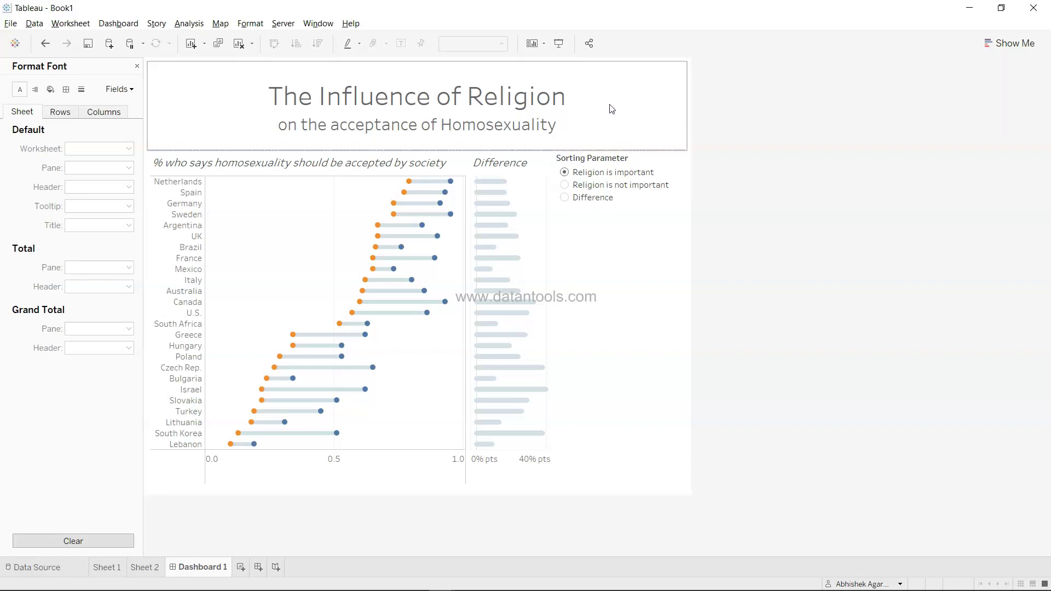
View the dashboard in presentation mode and test the Religion is not important, Difference and Religion is important sort options.
left_click(559, 44)
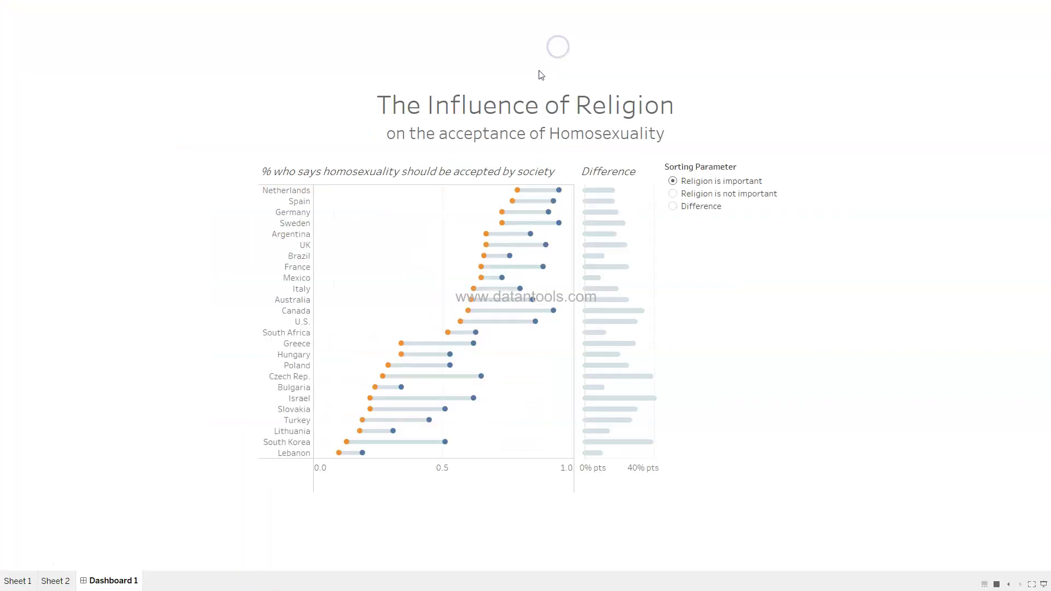
left_click(673, 193)
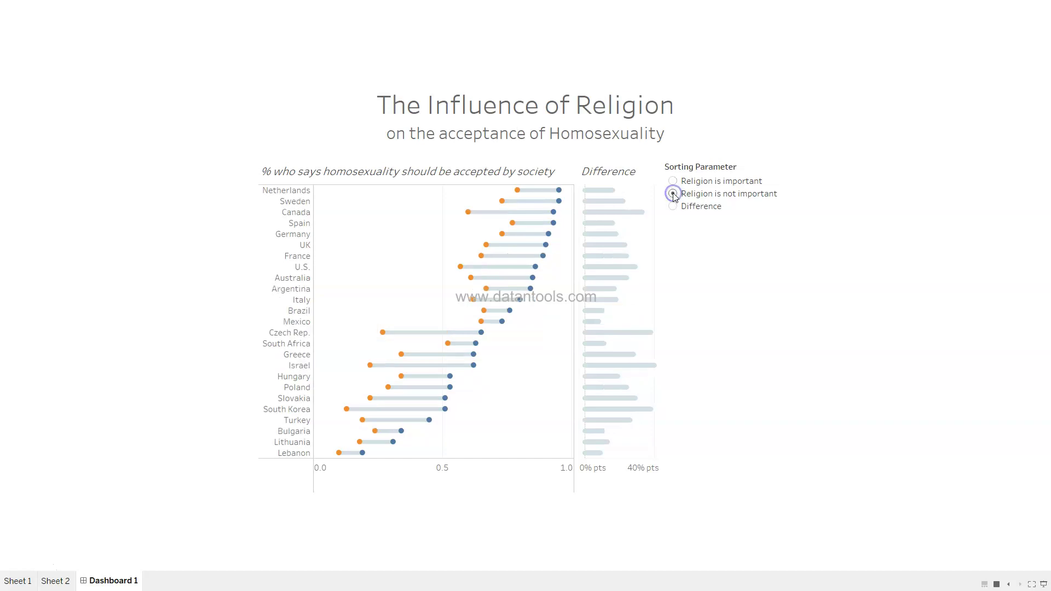
left_click(672, 206)
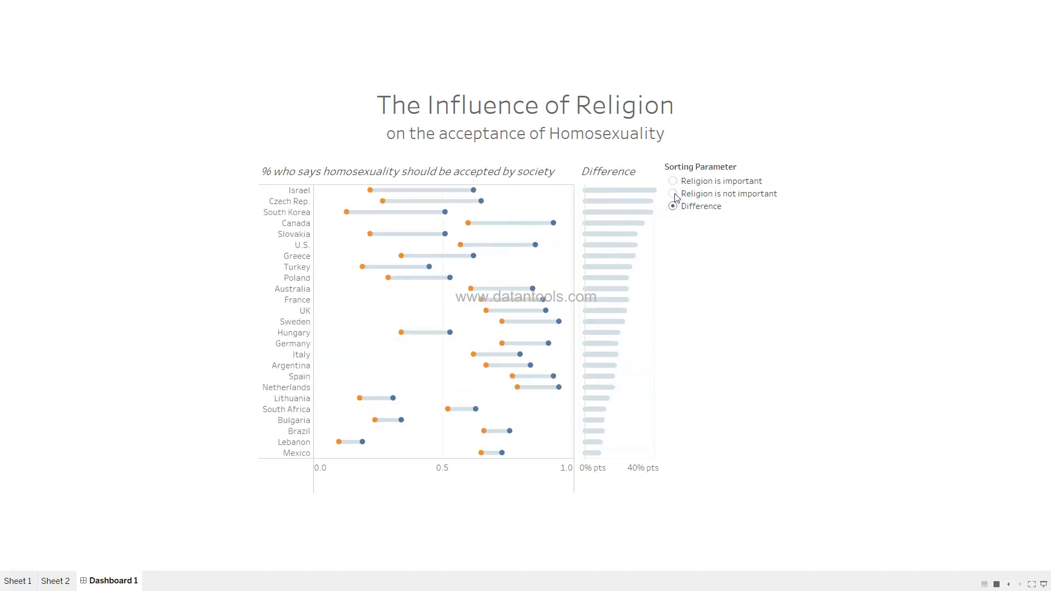
left_click(673, 193)
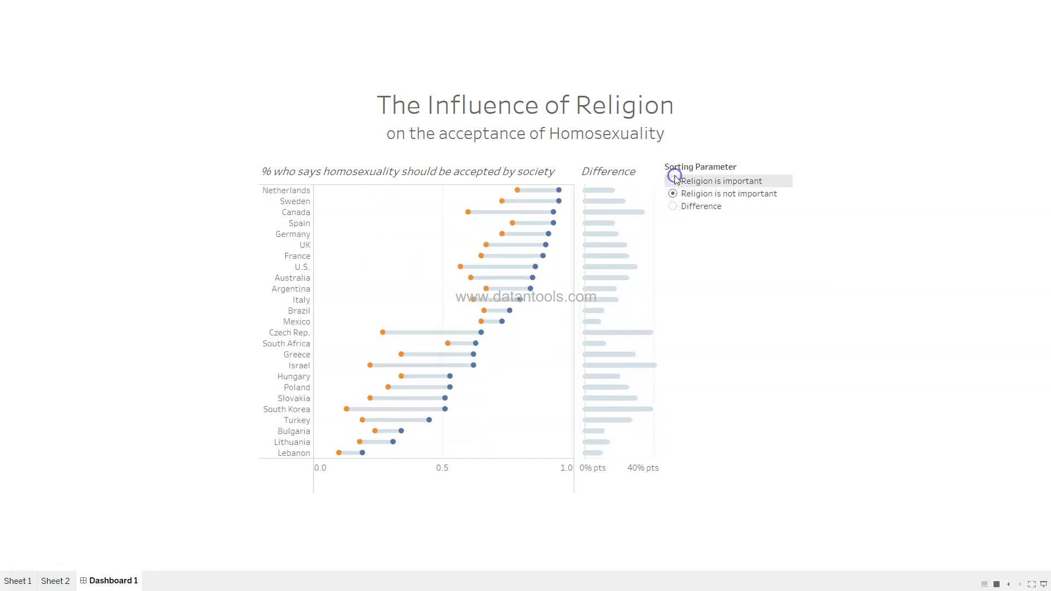
left_click(673, 182)
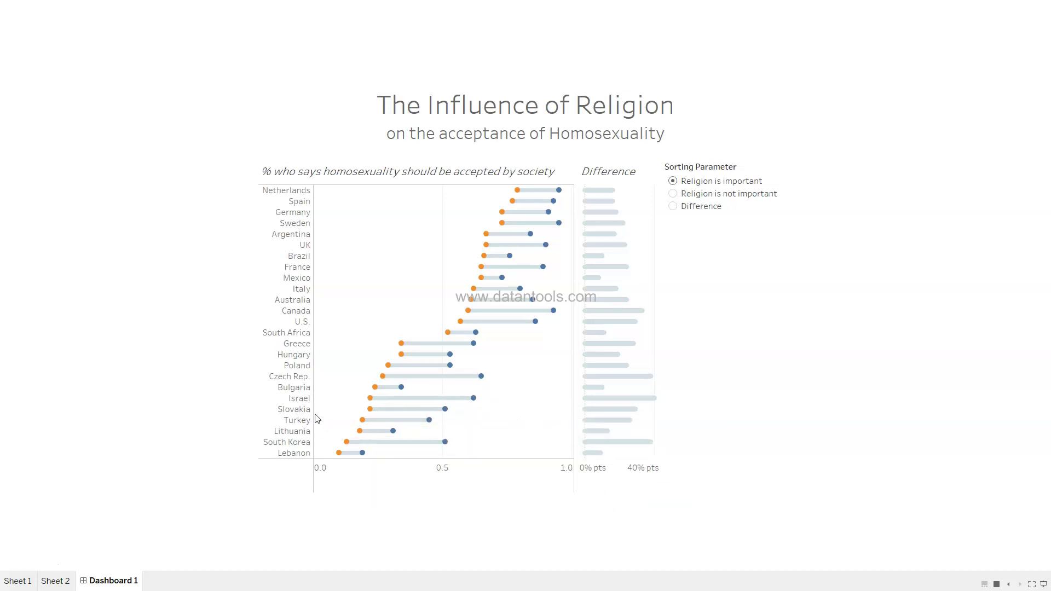
Inspect the tooltips of the dumbbell chart's marks, including both religion importance values for the Netherlands.
mouse_move(369, 402)
mouse_move(402, 345)
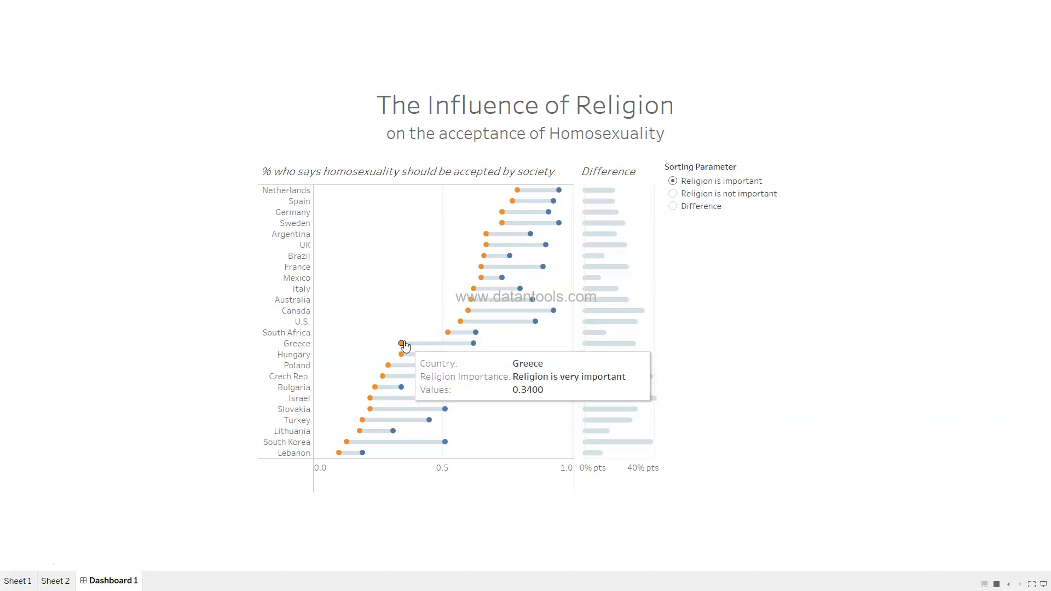
mouse_move(474, 345)
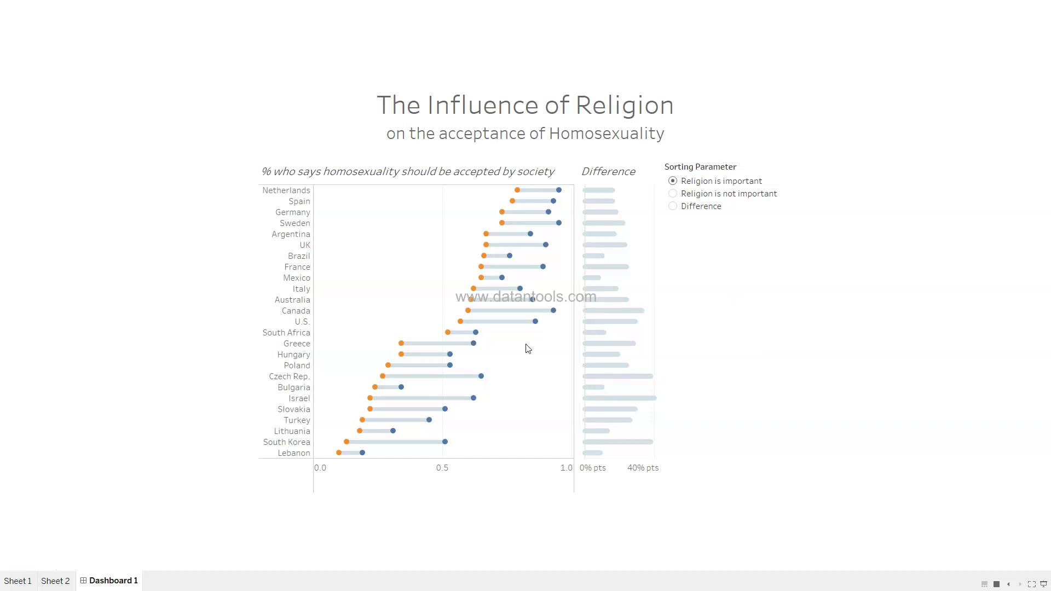
mouse_move(518, 192)
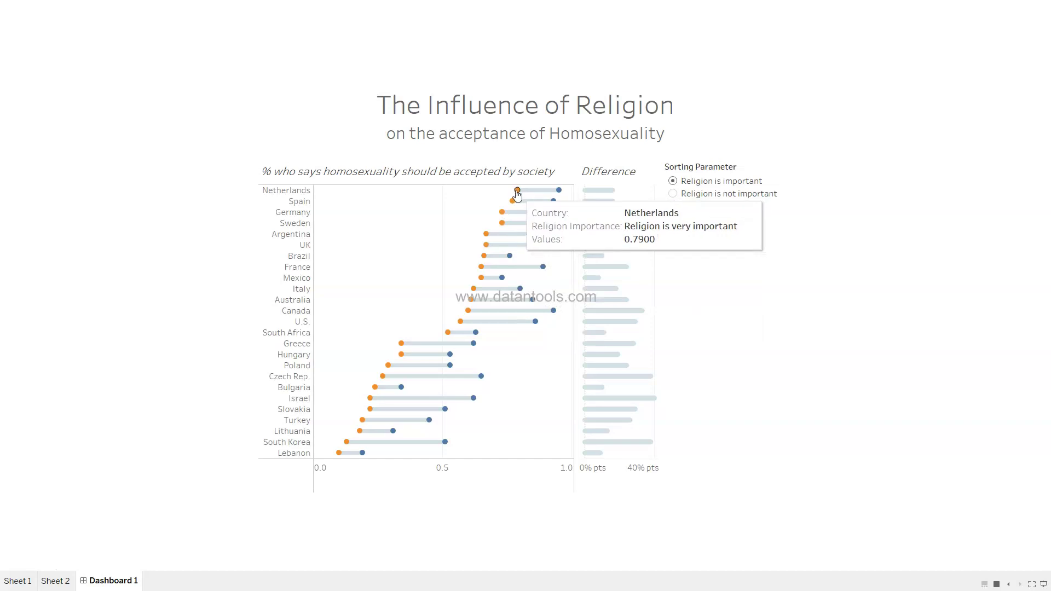
mouse_move(560, 192)
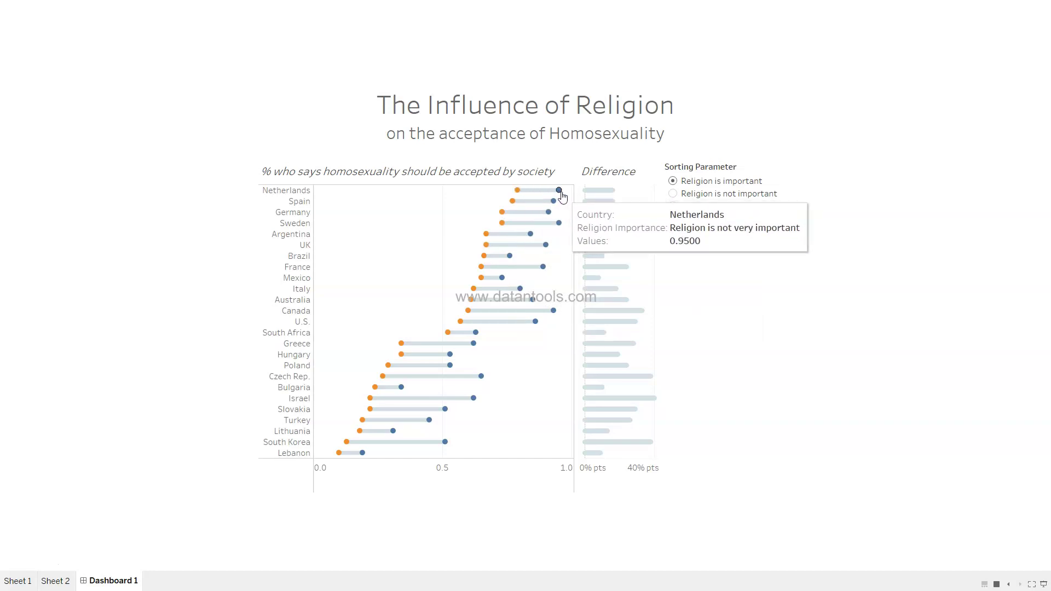